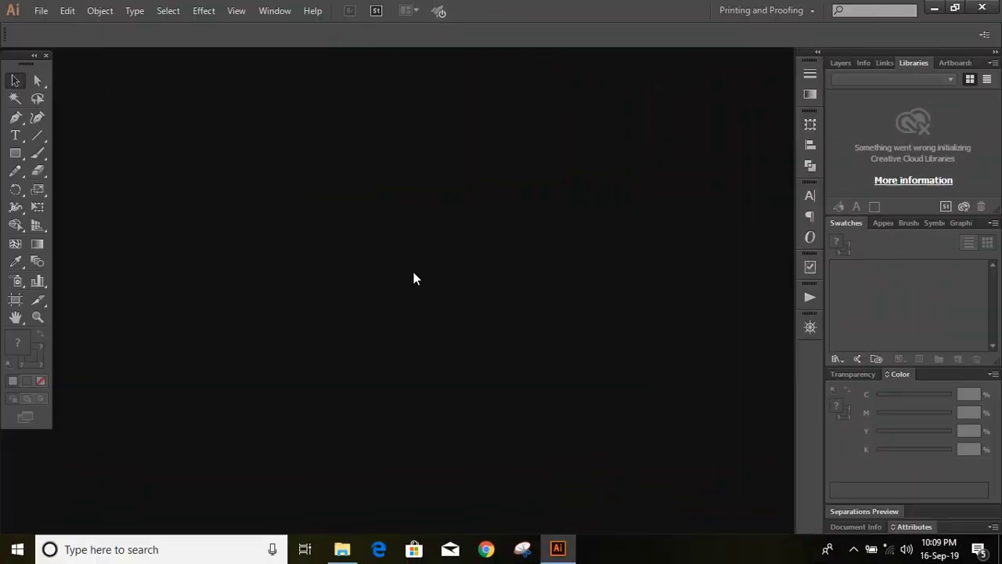
# Create a new document with two side-by-side 3.5 × 2 in artboards, units in inches
pyautogui.click(39, 12)
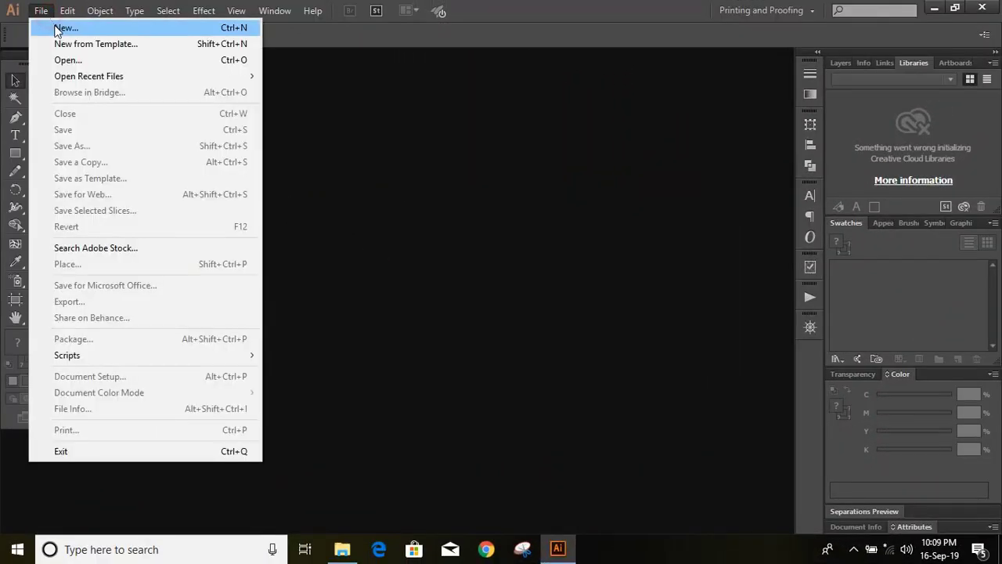
pyautogui.click(54, 25)
pyautogui.click(362, 174)
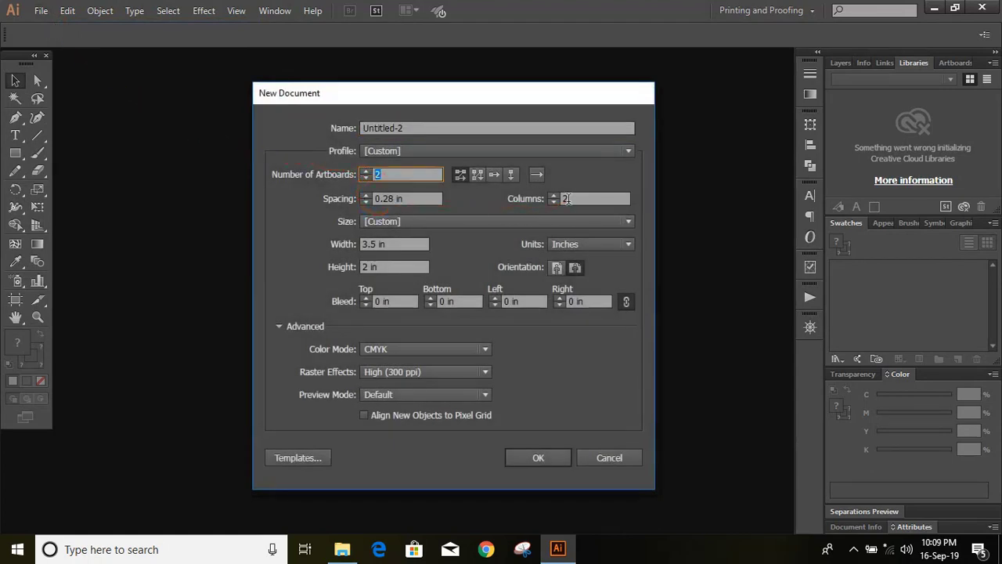
pyautogui.click(573, 243)
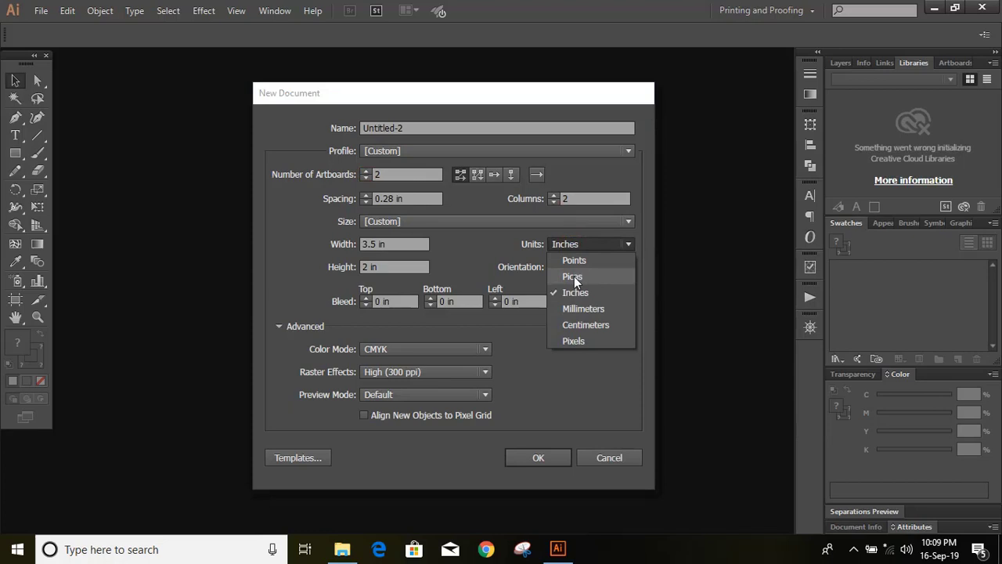
pyautogui.click(575, 294)
pyautogui.click(397, 244)
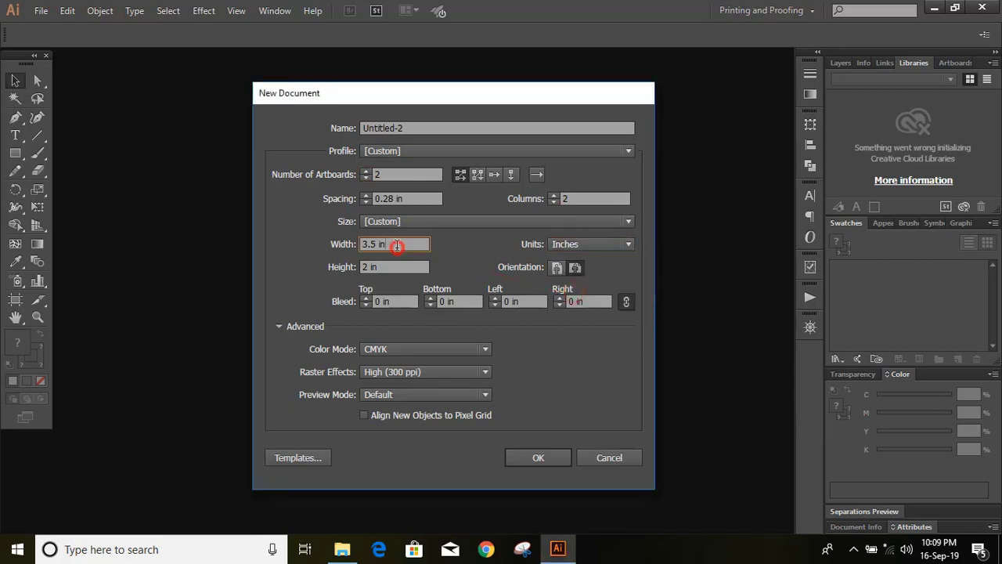
pyautogui.click(399, 267)
pyautogui.click(537, 459)
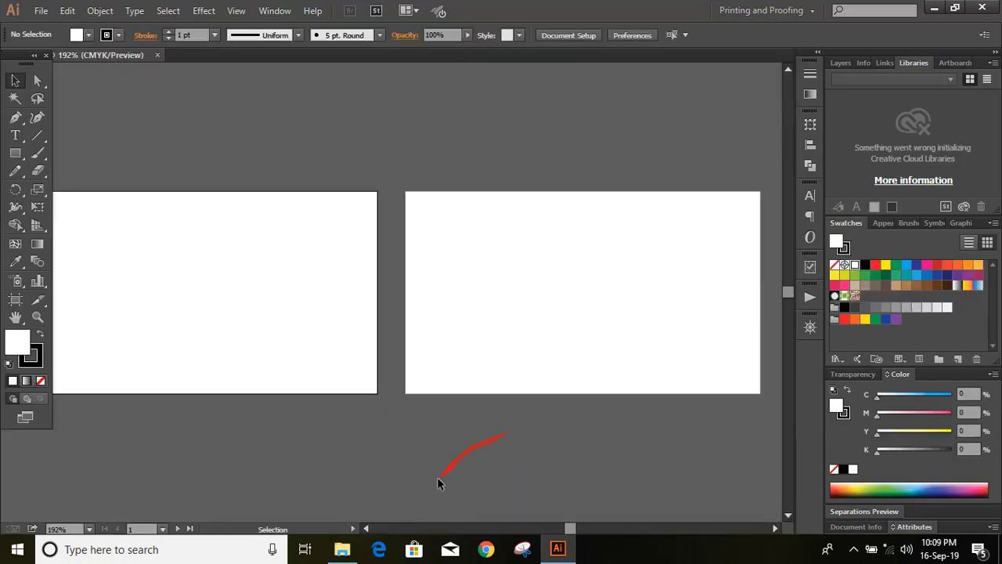
# Set up the Rectangle tool with no stroke and a blue fill
pyautogui.click(369, 528)
pyautogui.click(369, 529)
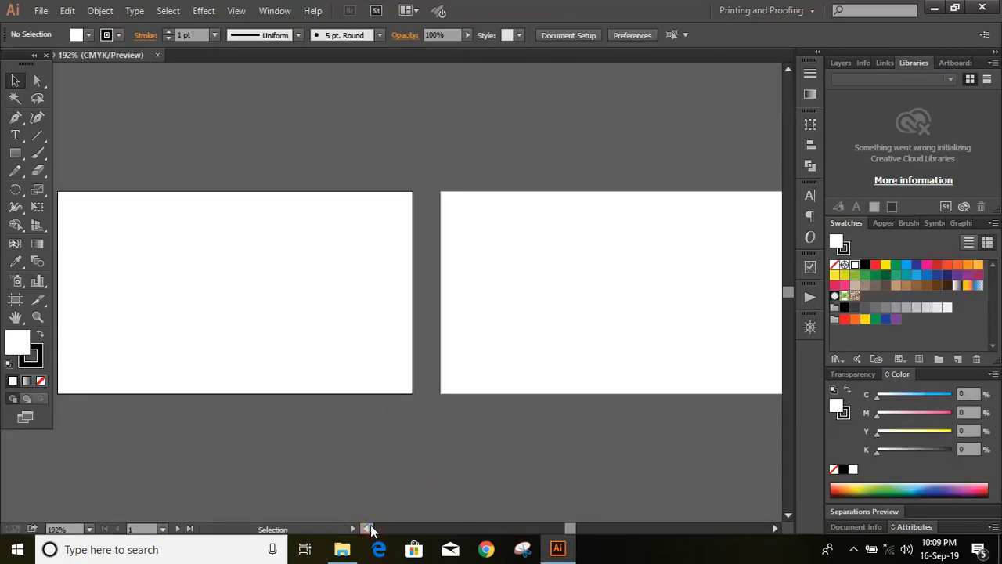
pyautogui.click(15, 154)
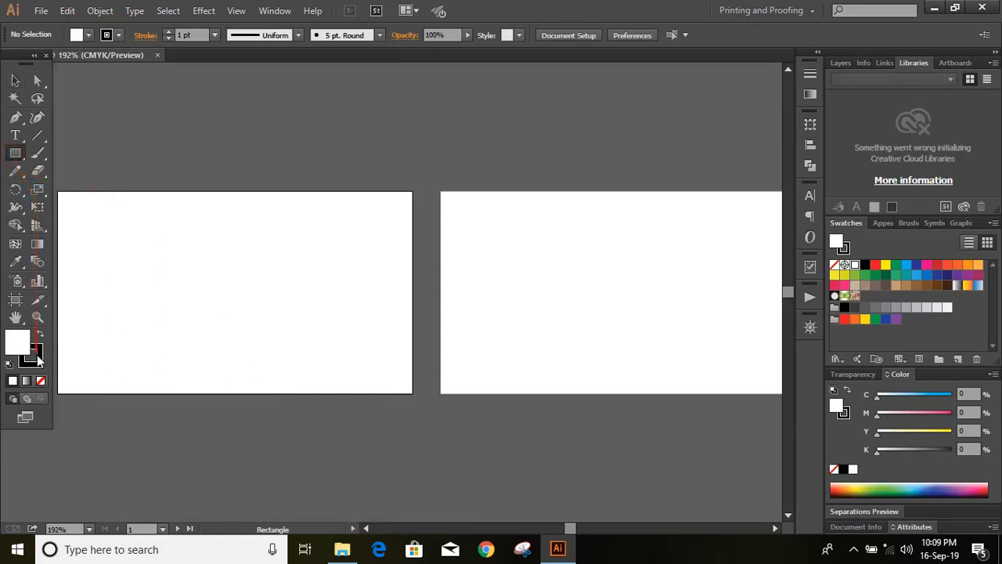
pyautogui.click(36, 358)
pyautogui.click(40, 380)
pyautogui.click(23, 344)
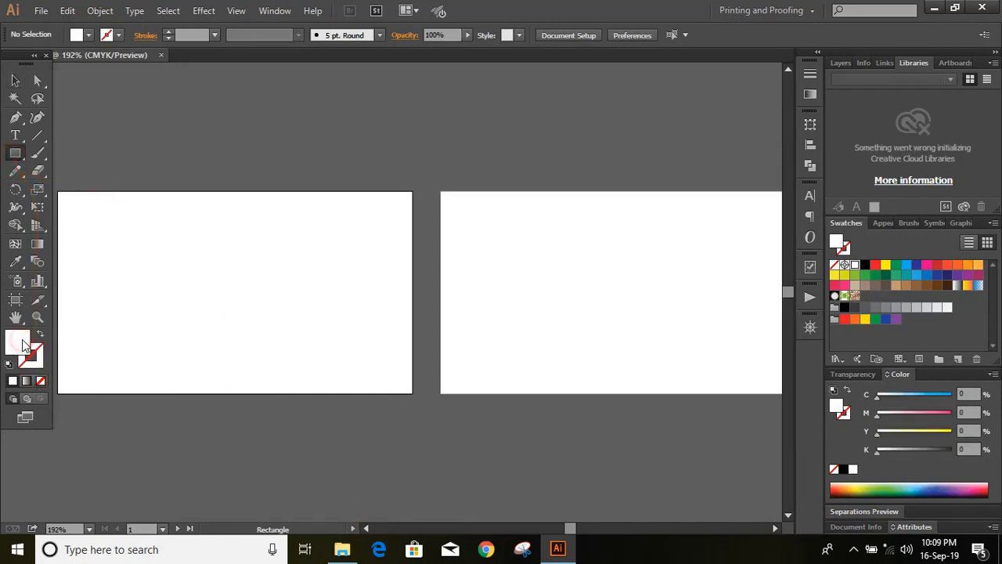
pyautogui.click(925, 275)
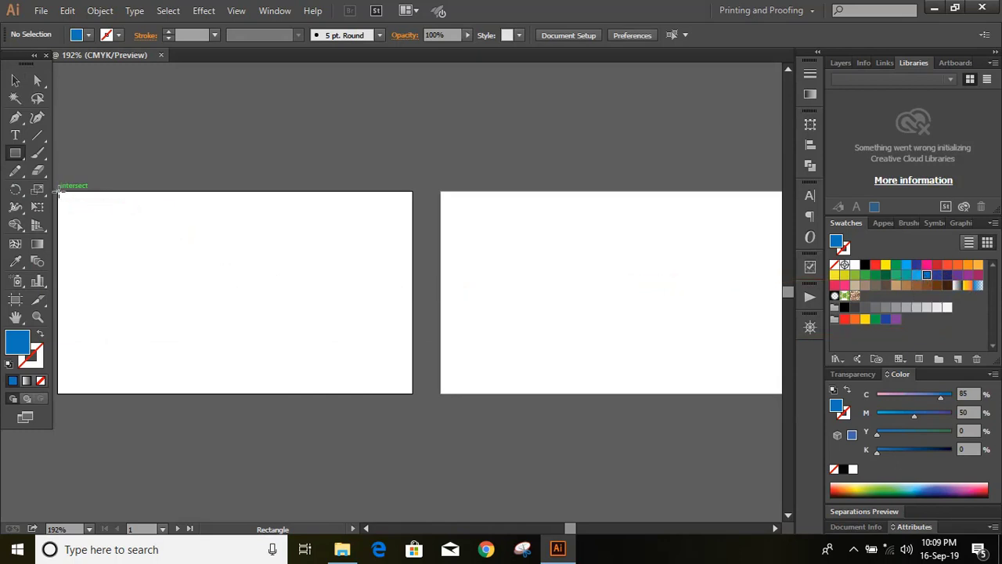
# Draw blue rectangles covering the first and second artboards exactly
pyautogui.moveTo(58, 191); pyautogui.dragTo(412, 393)
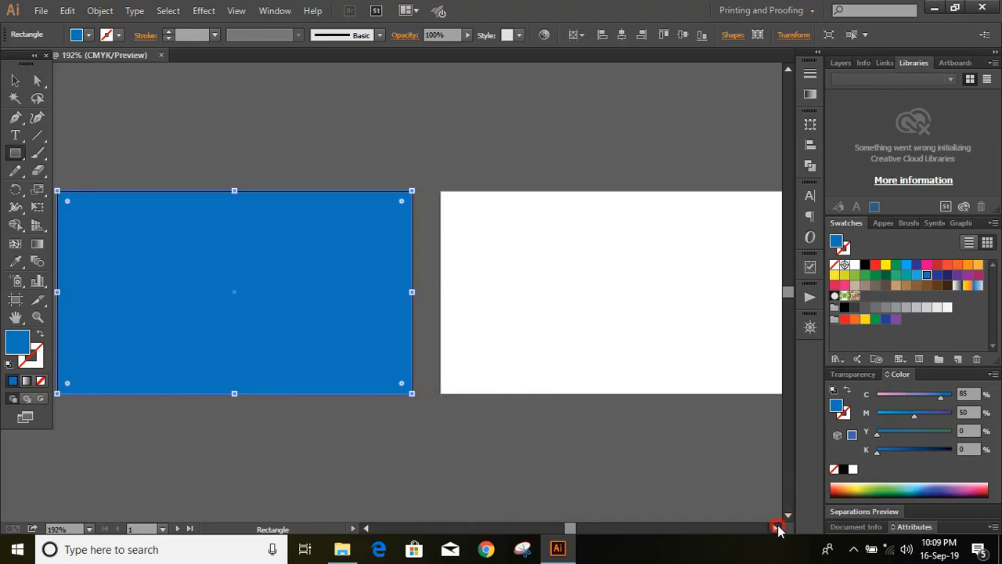
pyautogui.click(776, 528)
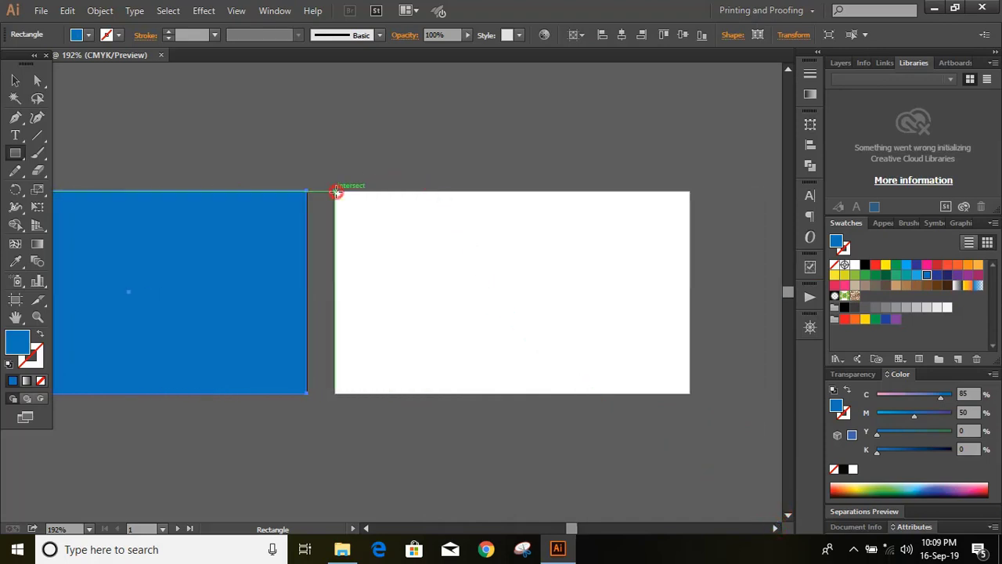
pyautogui.moveTo(336, 191); pyautogui.dragTo(689, 393)
pyautogui.click(17, 82)
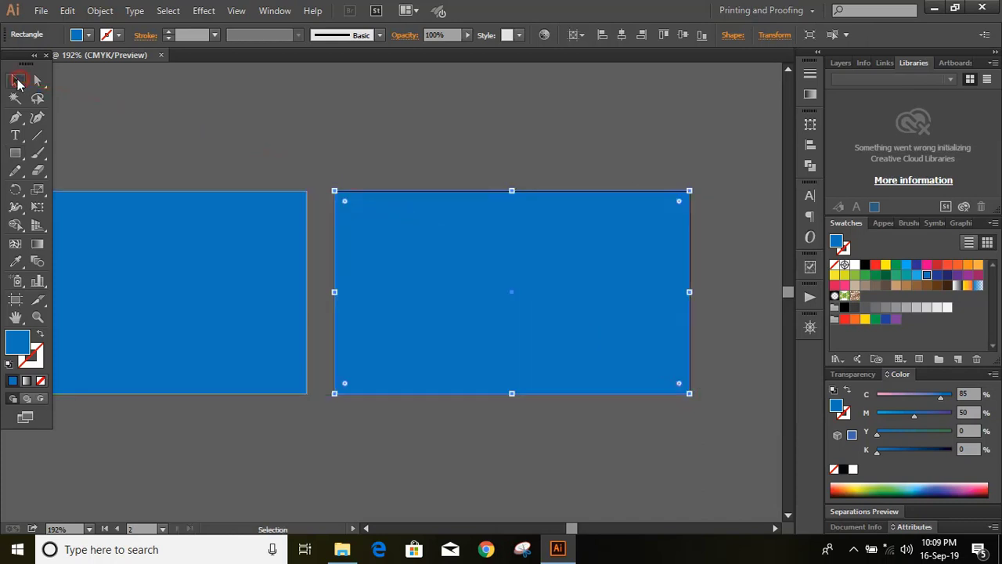
# Round the corners of both blue rectangles to 0.25 in with the Live Corner widget
pyautogui.keyDown('shift'); pyautogui.click(206, 246); pyautogui.keyUp('shift')
pyautogui.click(37, 79)
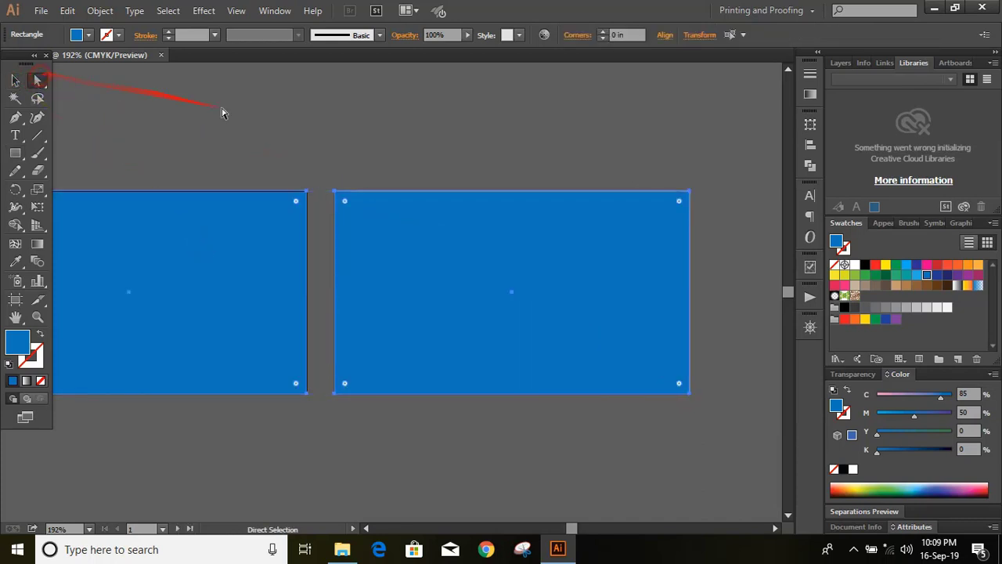
pyautogui.moveTo(347, 203); pyautogui.dragTo(357, 224)
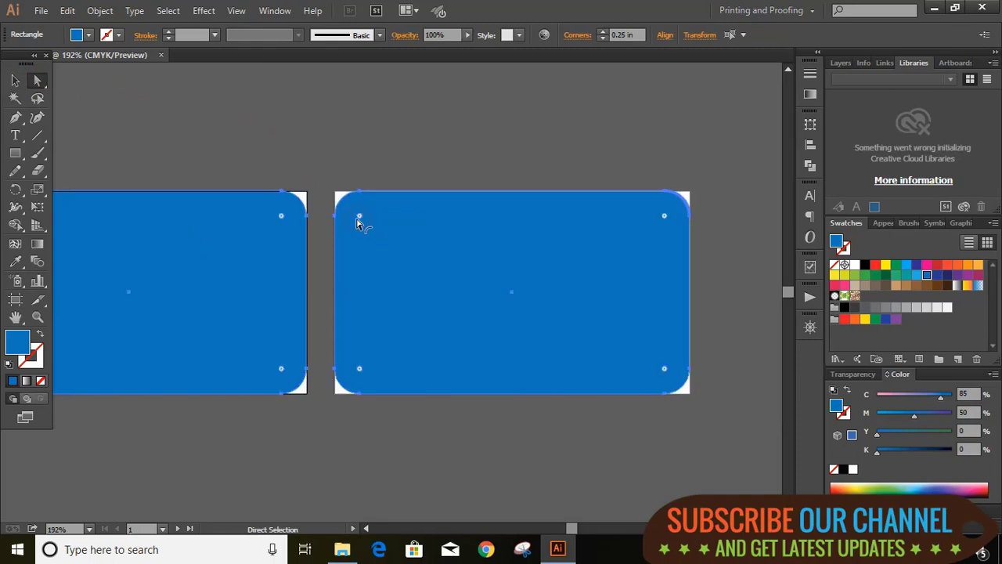
# Unite the two rounded rectangles with Pathfinder, then clear the selection
pyautogui.click(811, 165)
pyautogui.click(640, 147)
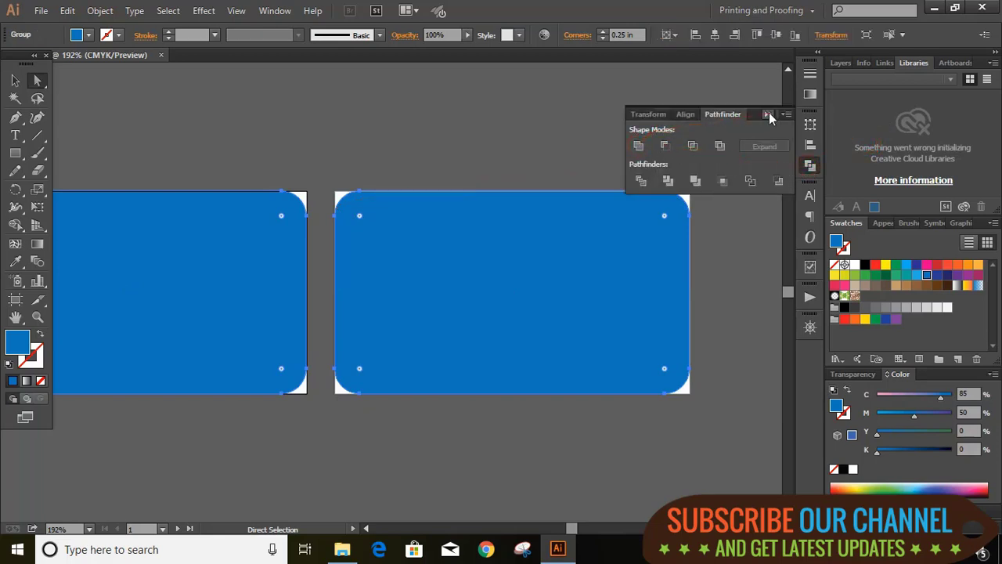
pyautogui.click(767, 115)
pyautogui.click(421, 120)
pyautogui.click(405, 244)
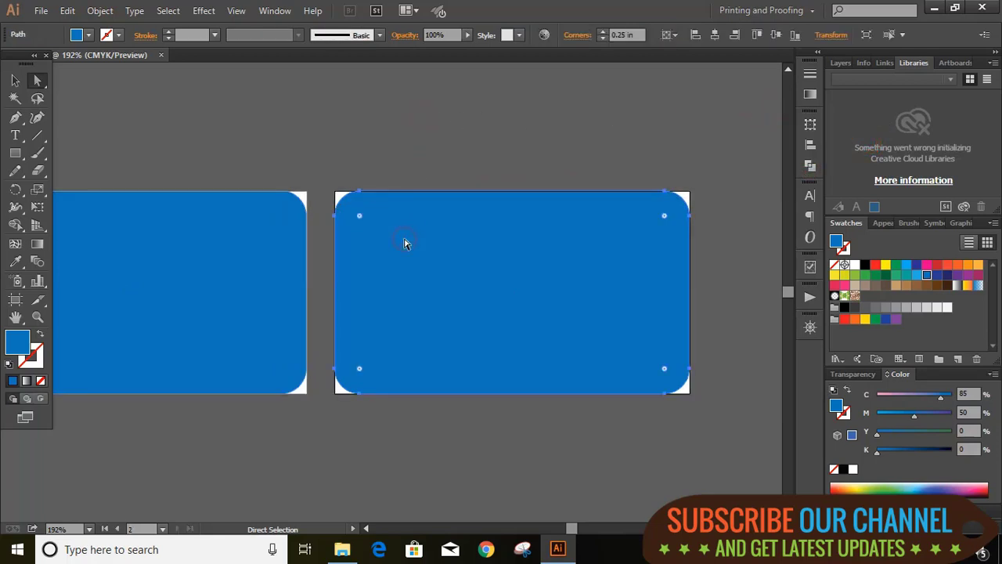
pyautogui.click(271, 248)
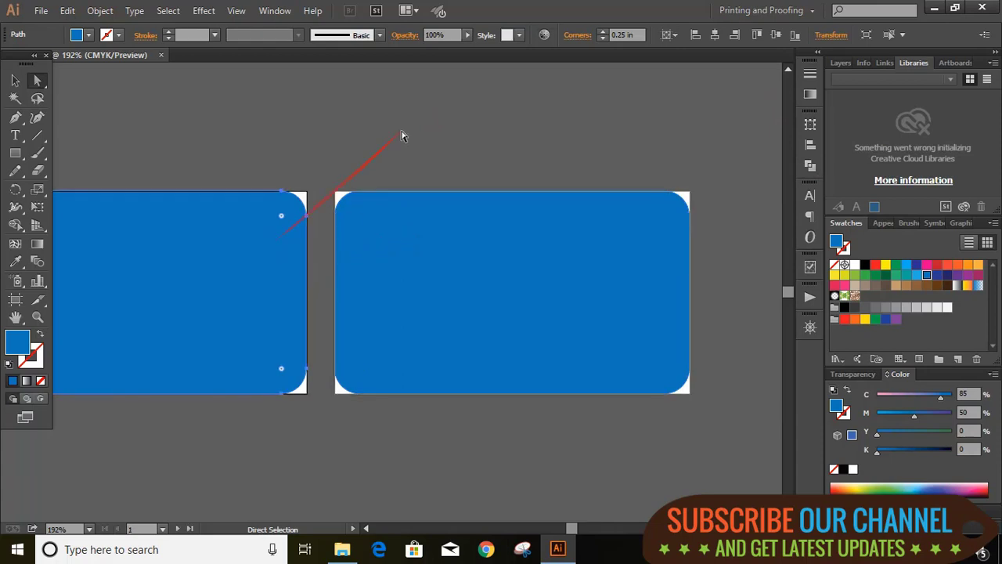
pyautogui.click(402, 135)
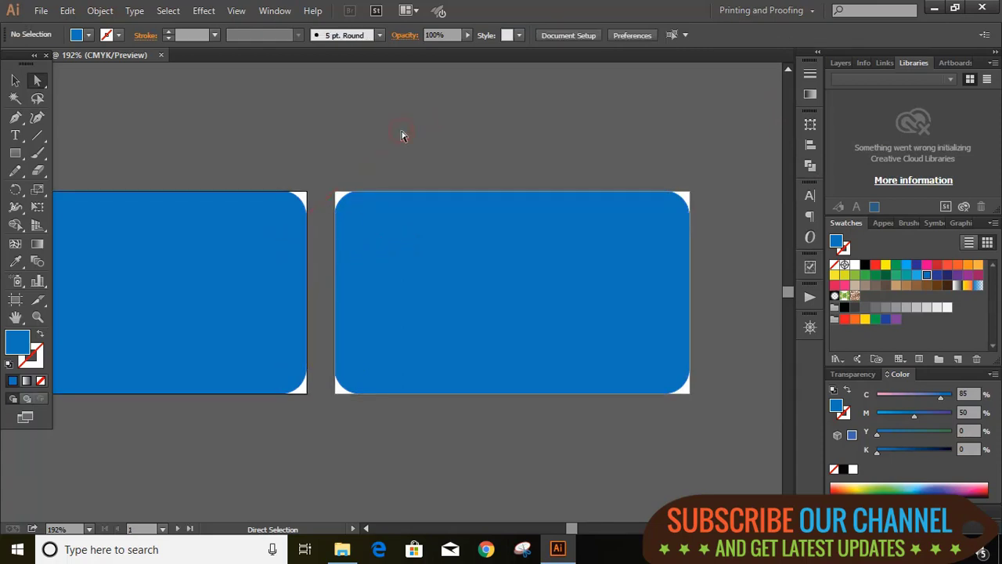
pyautogui.click(366, 529)
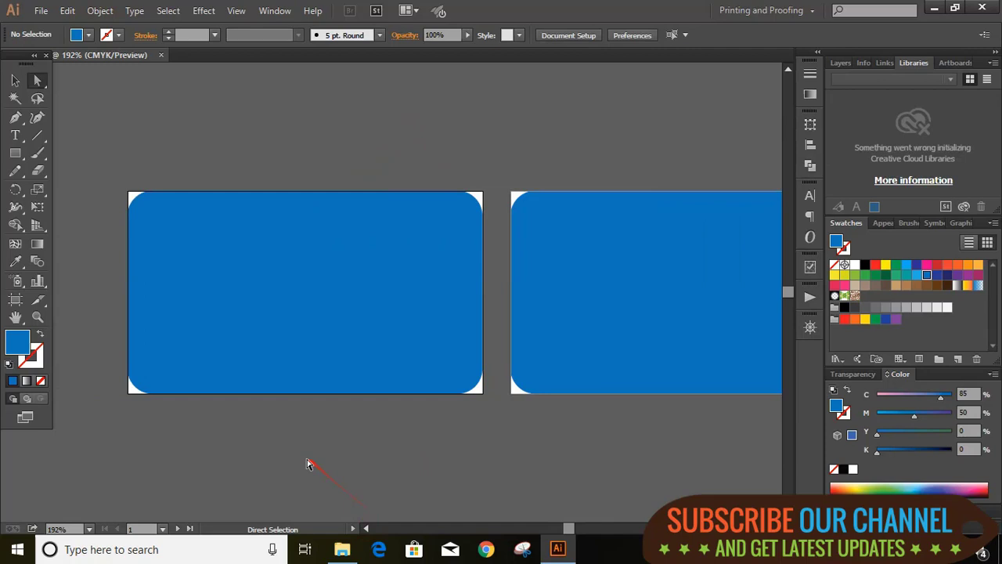
# Draw a circle with a white stroke and no fill overlapping the card's bottom edge
pyautogui.hotkey('ctrl', '=')
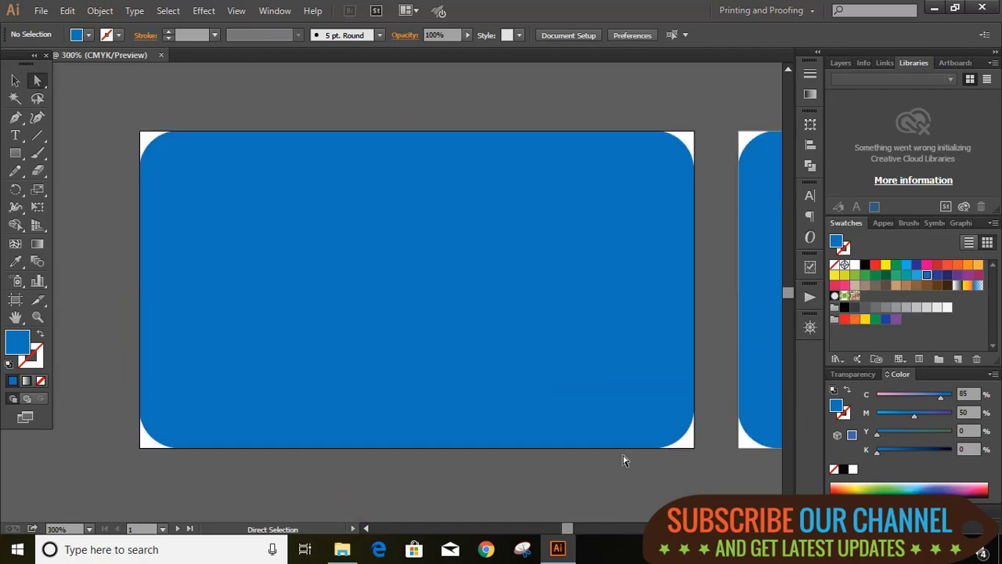
pyautogui.moveTo(15, 153); pyautogui.dragTo(34, 193)
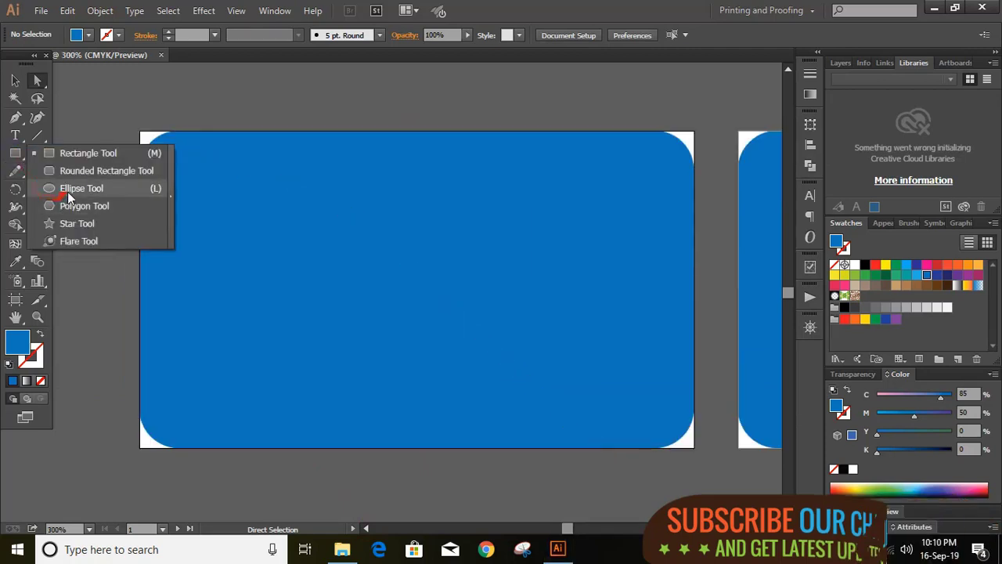
pyautogui.click(35, 191)
pyautogui.click(42, 381)
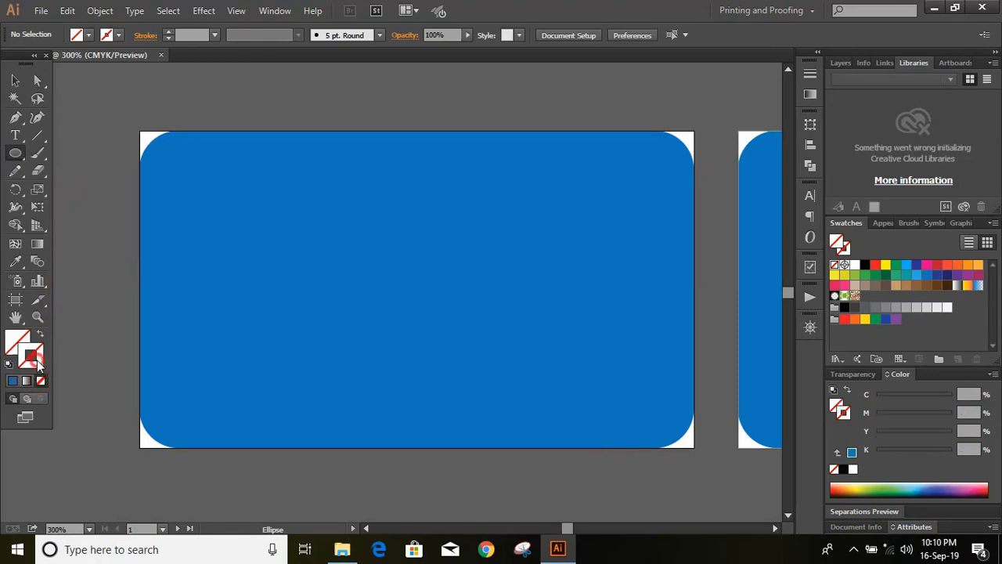
pyautogui.press('x')
pyautogui.click(12, 381)
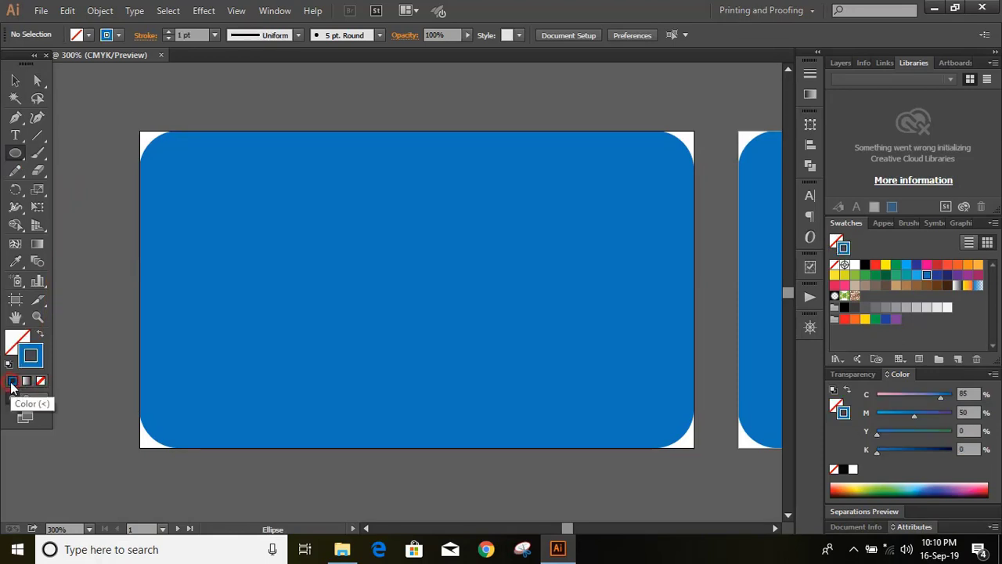
pyautogui.click(854, 264)
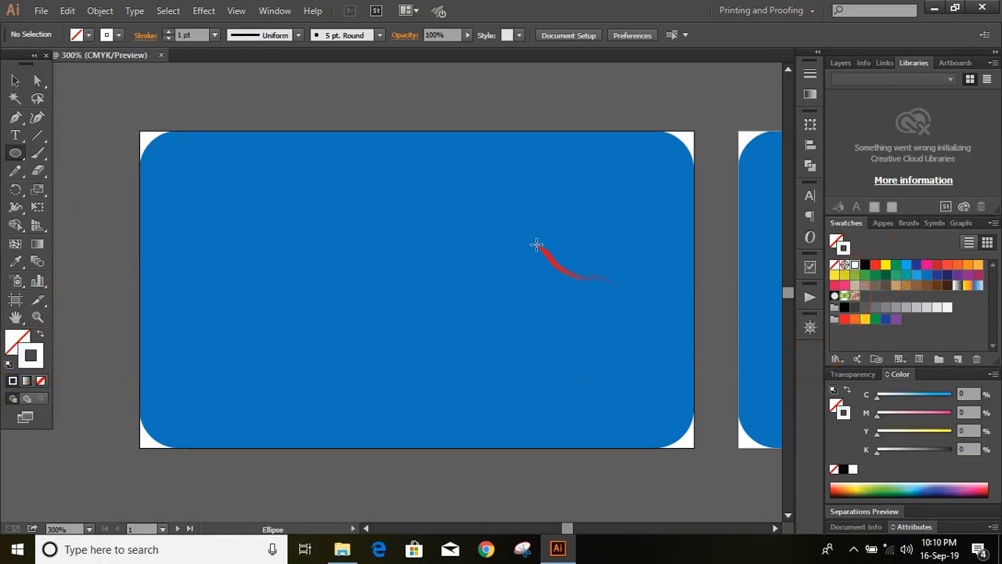
pyautogui.moveTo(536, 245); pyautogui.dragTo(631, 494)
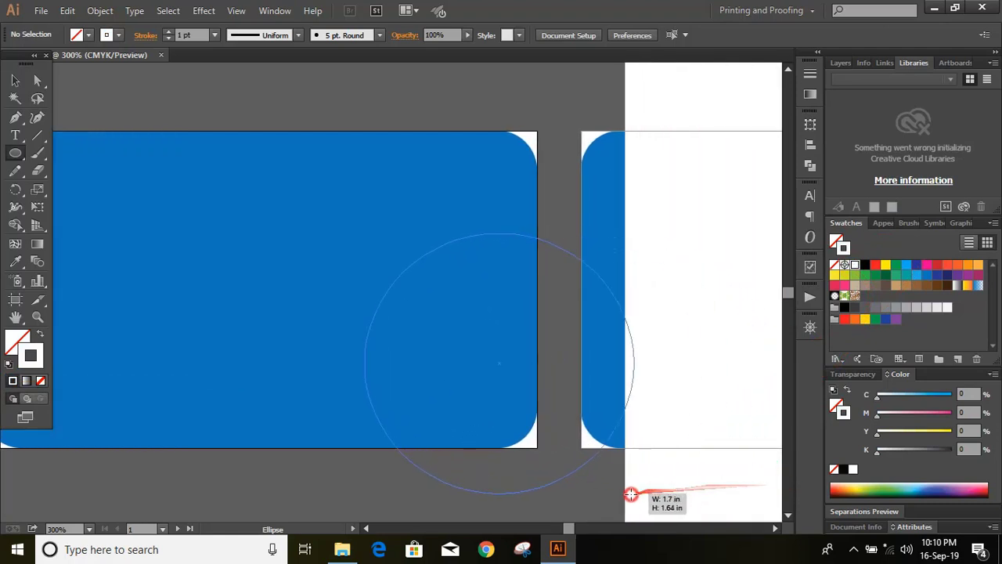
pyautogui.moveTo(631, 494); pyautogui.dragTo(635, 508)
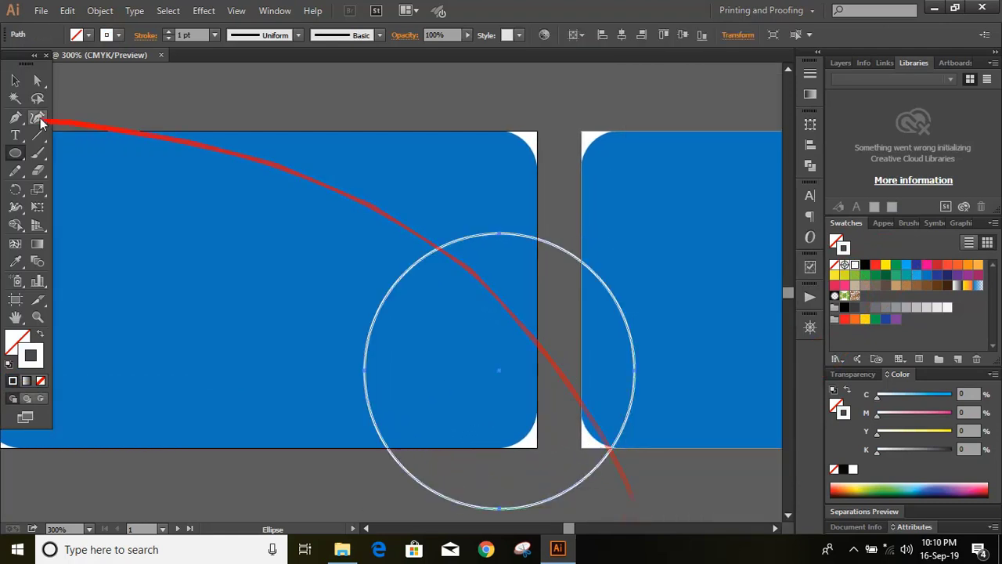
# Stretch the circle into a larger ellipse, rotate it clockwise and reposition it
pyautogui.click(15, 80)
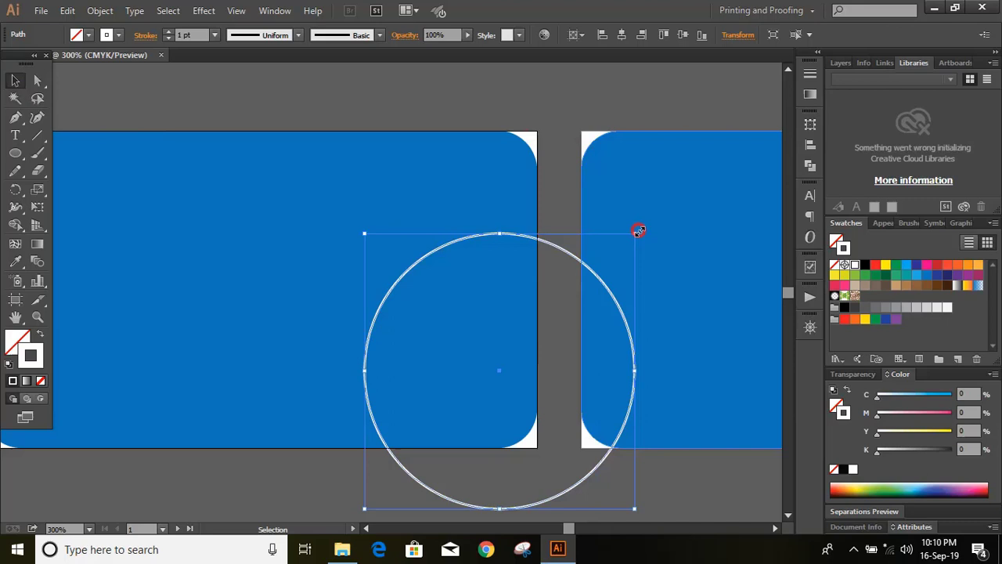
pyautogui.moveTo(639, 230); pyautogui.dragTo(669, 174)
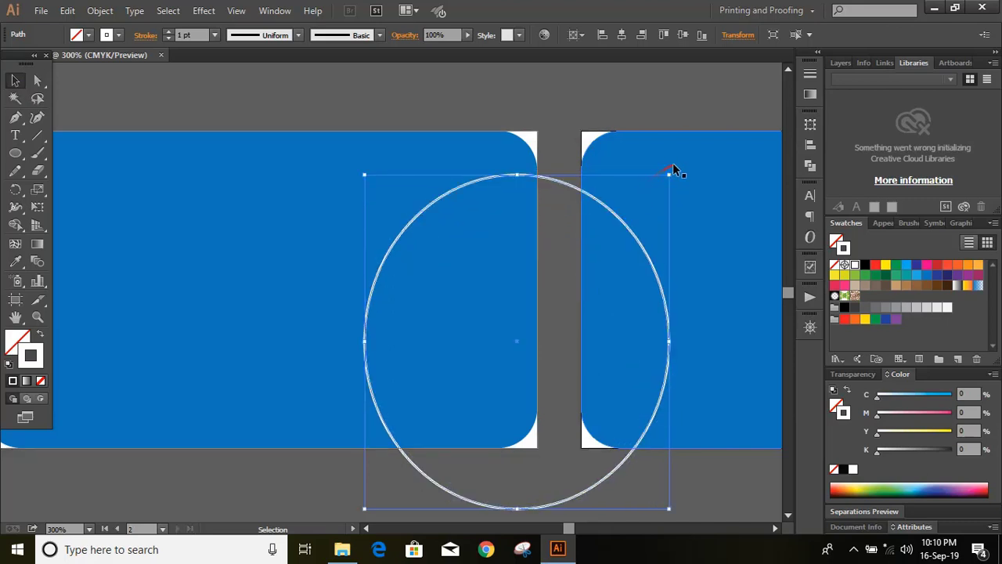
pyautogui.moveTo(677, 171); pyautogui.dragTo(708, 217)
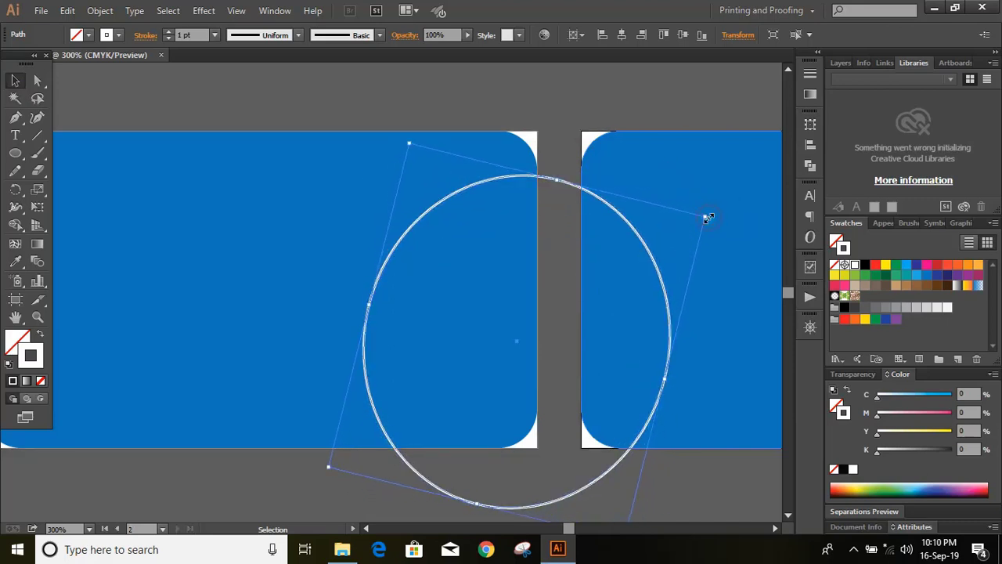
pyautogui.scroll(-1, 709, 218)
pyautogui.scroll(-1, 709, 218)
pyautogui.moveTo(660, 170); pyautogui.dragTo(678, 286)
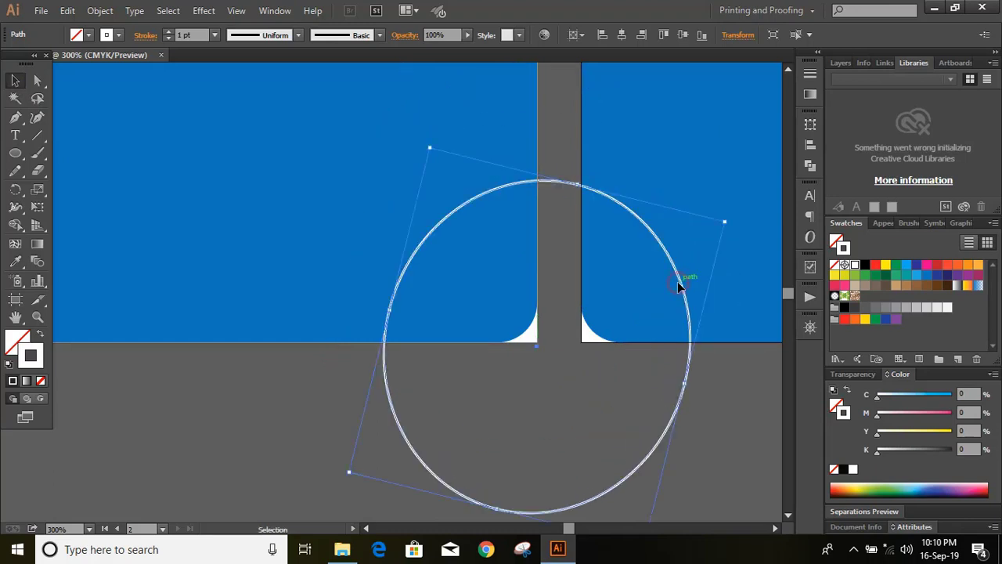
# Alt-drag two offset copies of the ring, enlarging one and nudging the other right
pyautogui.click(634, 389)
pyautogui.moveTo(683, 390); pyautogui.dragTo(658, 375)
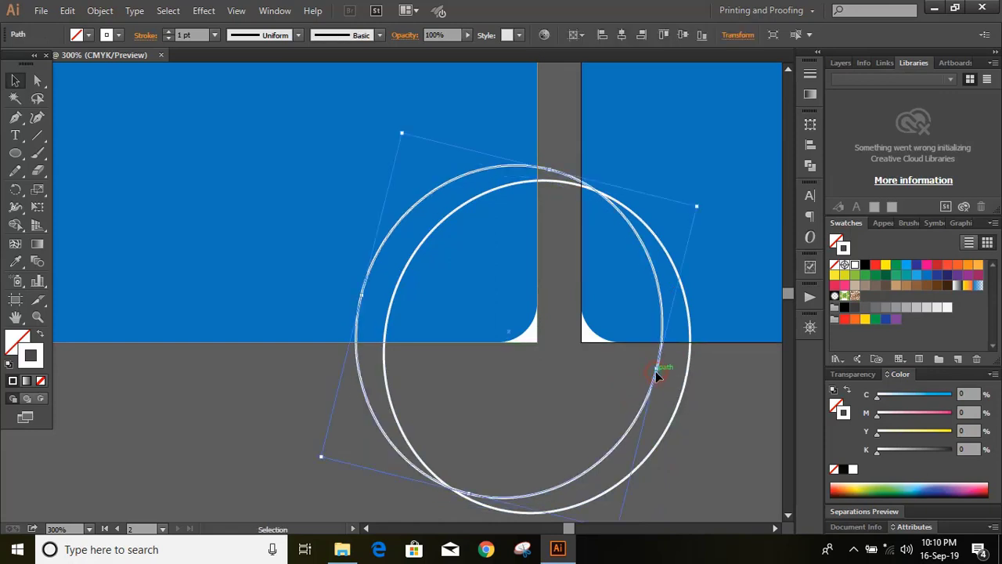
pyautogui.moveTo(700, 208); pyautogui.dragTo(723, 193)
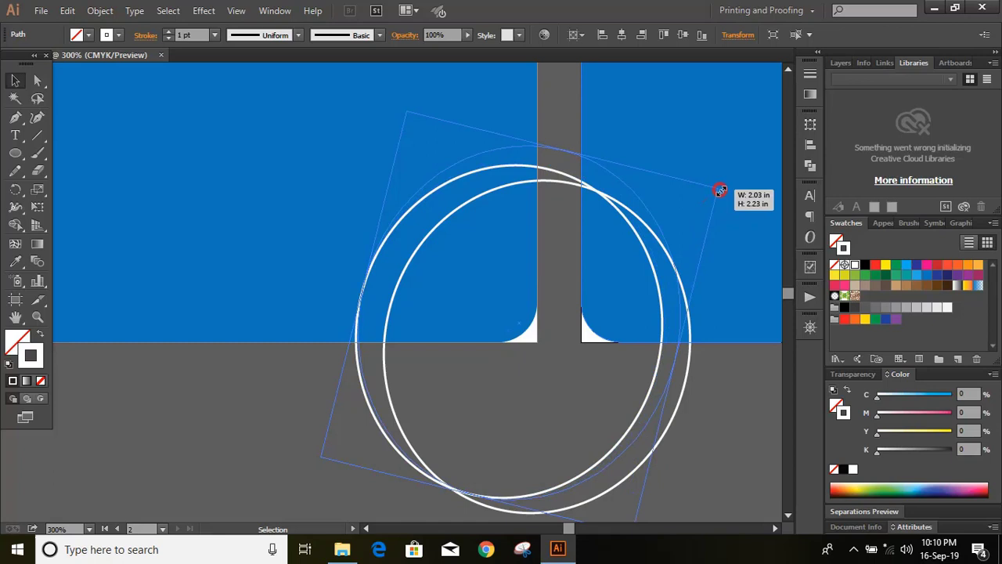
pyautogui.click(366, 528)
pyautogui.moveTo(442, 383); pyautogui.dragTo(394, 371)
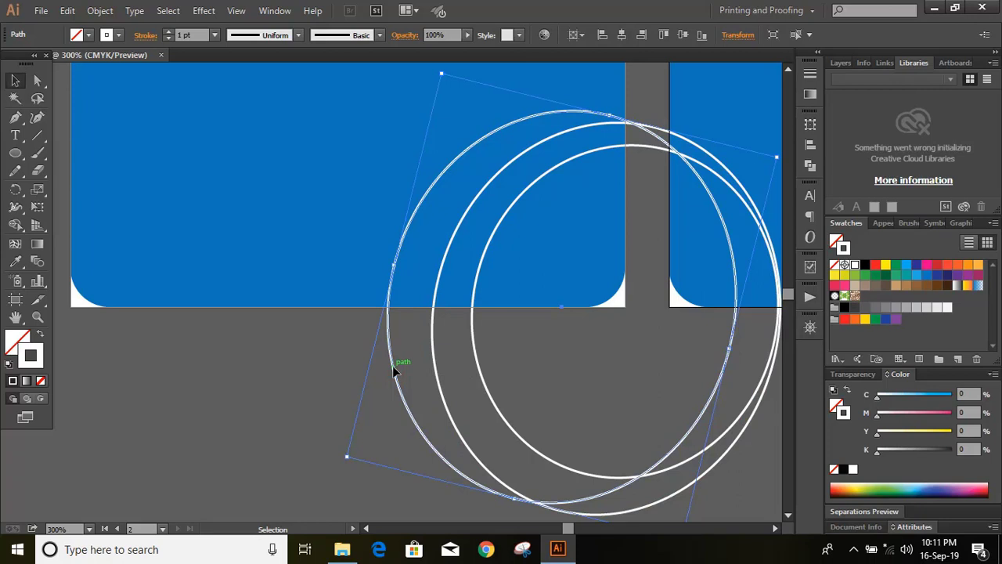
pyautogui.press('Right')
pyautogui.press('Right')
pyautogui.press('Right')
pyautogui.press('Right')
pyautogui.press('Right')
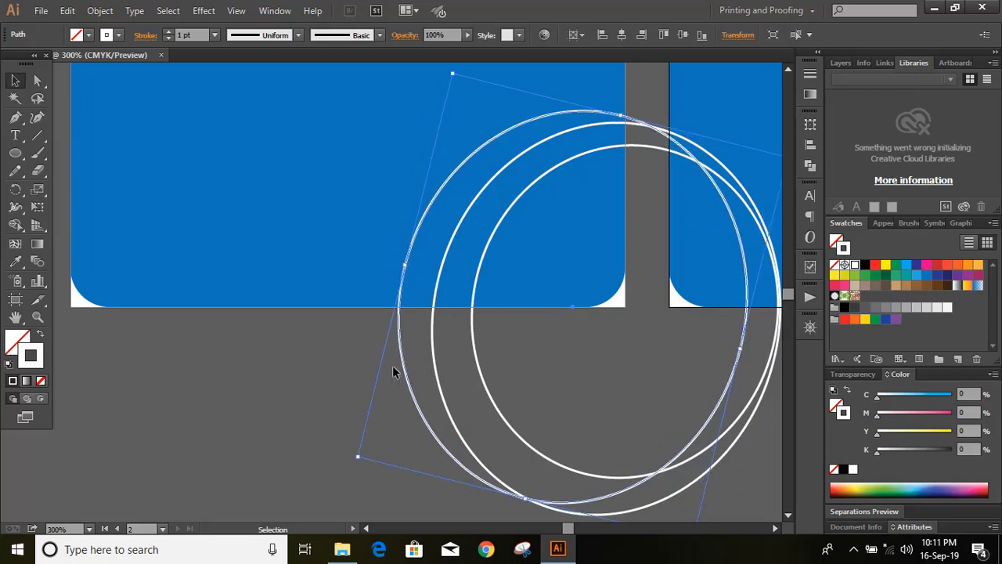
pyautogui.click(392, 364)
pyautogui.scroll(1, 392, 365)
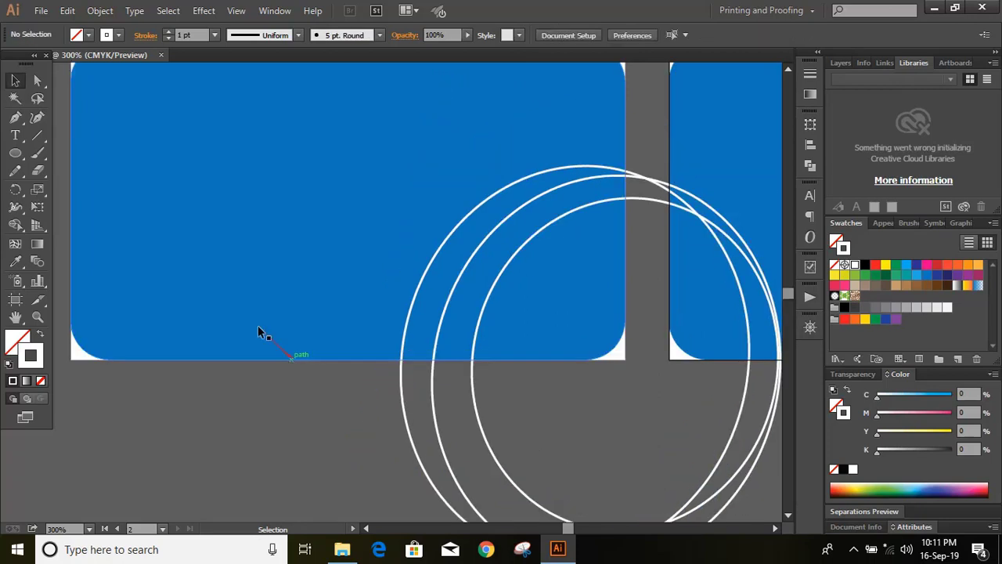
# Draw a short curve from the outer circle's edge down below the card
pyautogui.click(14, 117)
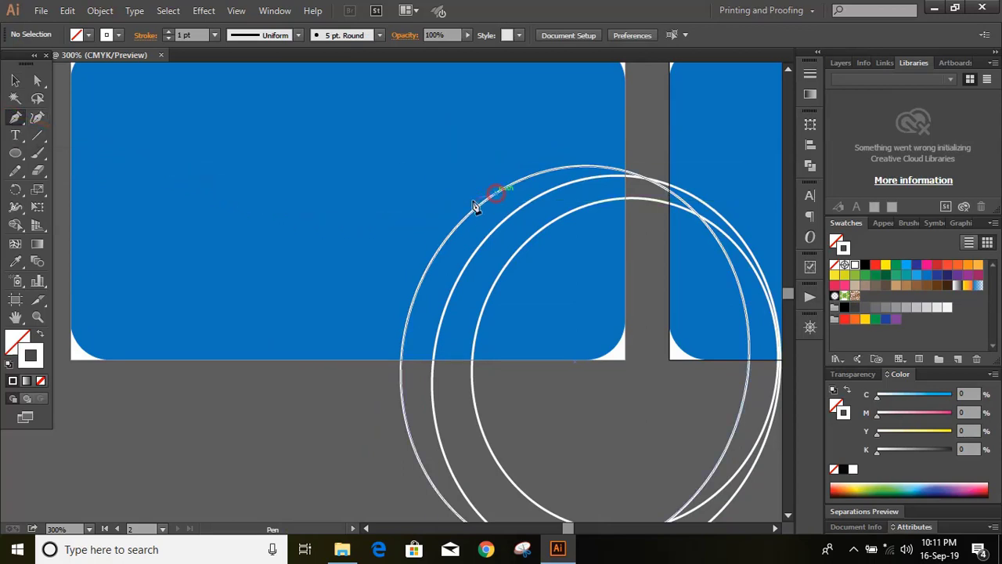
pyautogui.click(494, 192)
pyautogui.scroll(-1, 384, 250)
pyautogui.scroll(-1, 344, 266)
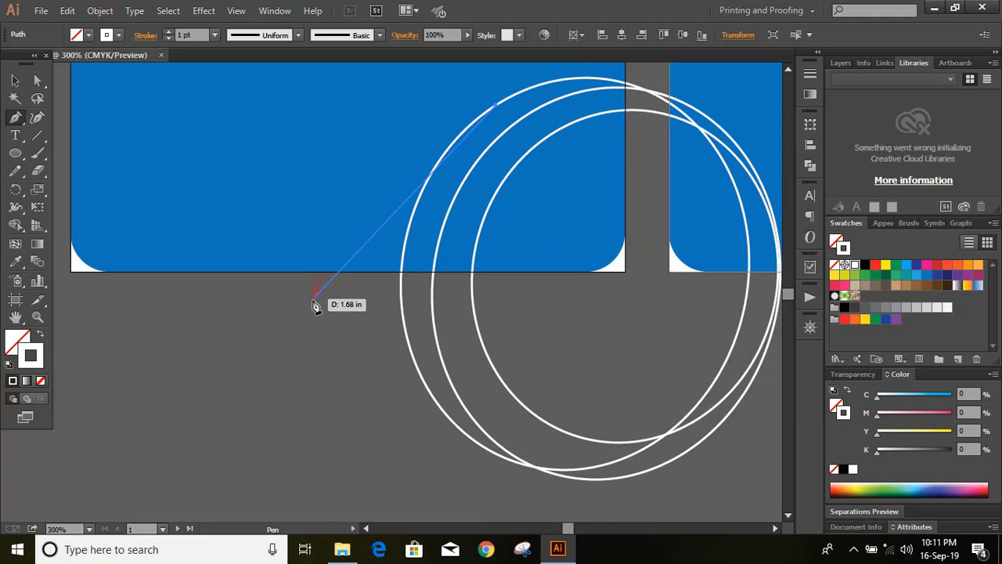
pyautogui.moveTo(341, 307)
pyautogui.mouseDown()
pyautogui.moveTo(317, 415)
pyautogui.moveTo(287, 472)
pyautogui.moveTo(305, 469)
pyautogui.mouseUp()
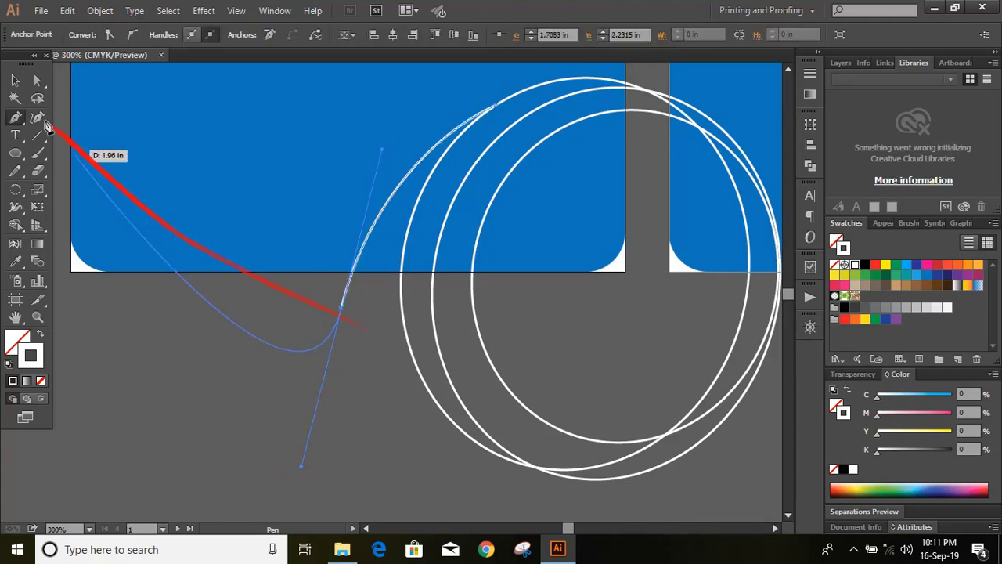
pyautogui.click(14, 81)
pyautogui.click(167, 335)
pyautogui.scroll(2, 168, 335)
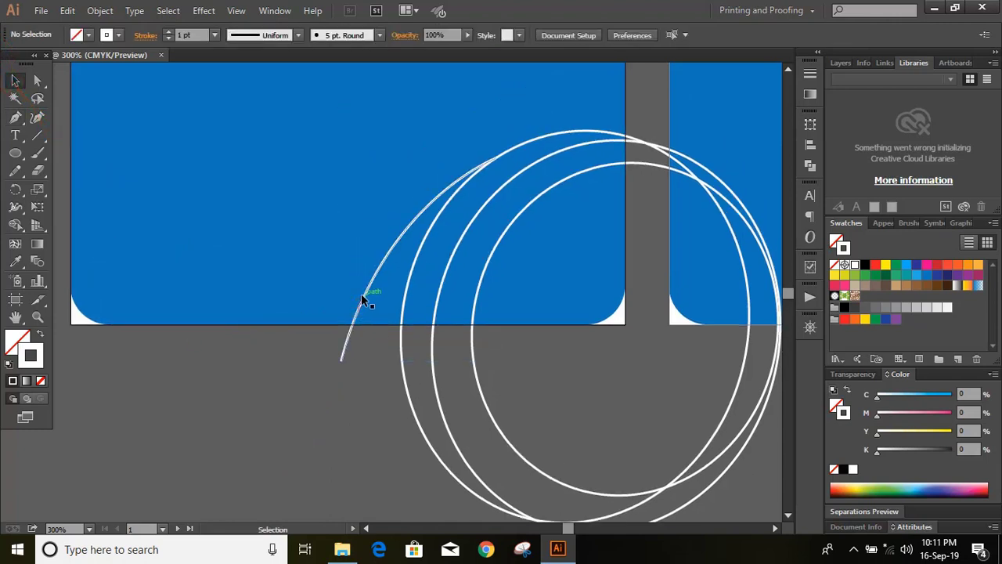
# Duplicate the curve slightly left and extend it into a long wave across the card
pyautogui.moveTo(366, 298); pyautogui.dragTo(313, 298)
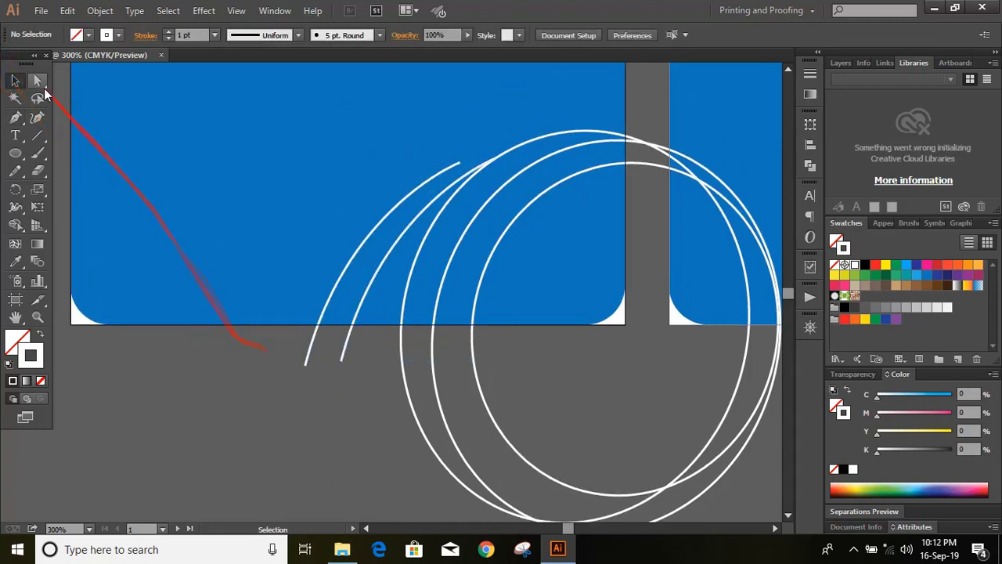
pyautogui.click(15, 117)
pyautogui.click(458, 166)
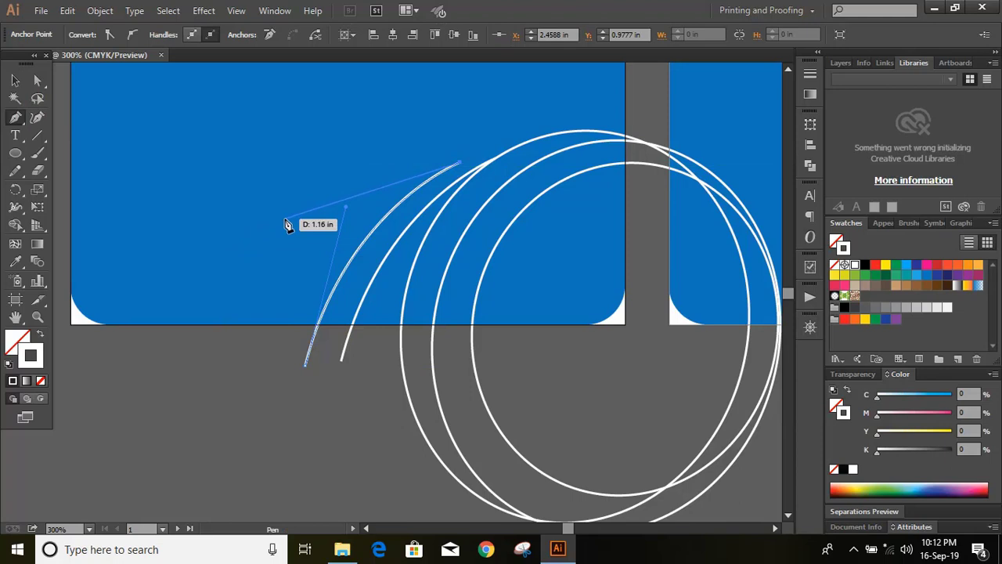
pyautogui.moveTo(280, 228); pyautogui.dragTo(214, 276)
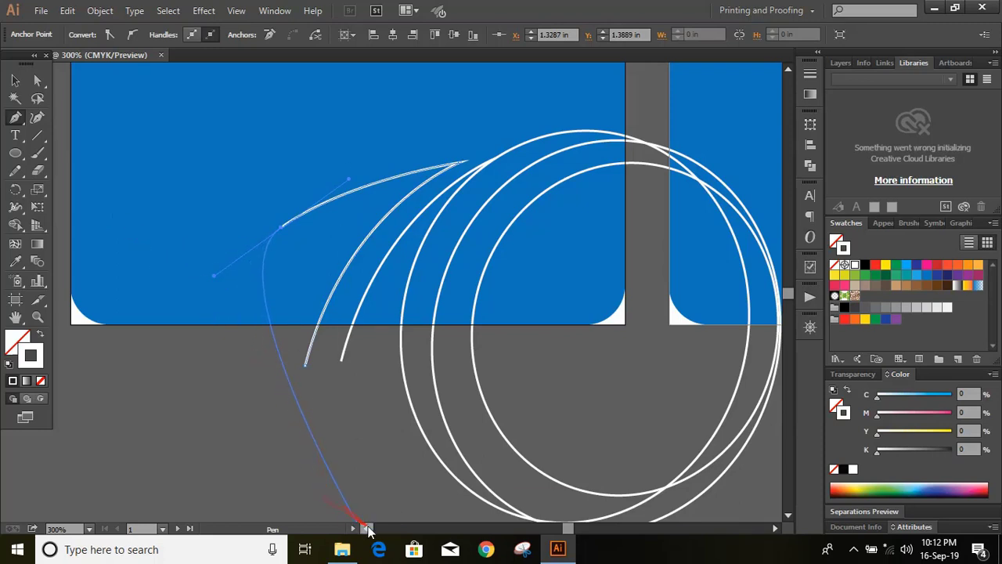
pyautogui.click(366, 530)
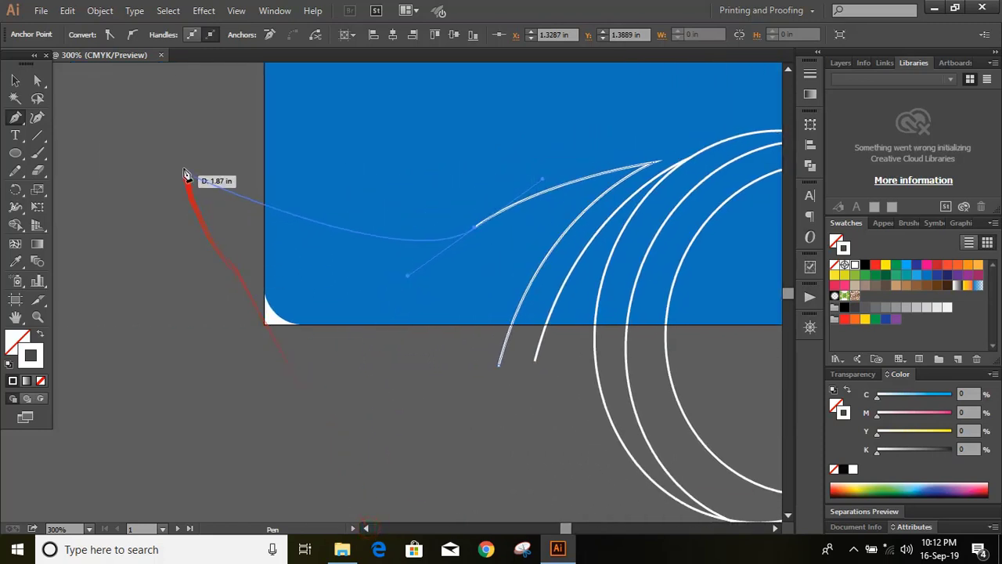
pyautogui.moveTo(201, 156)
pyautogui.mouseDown()
pyautogui.moveTo(140, 58)
pyautogui.moveTo(153, 160)
pyautogui.mouseUp()
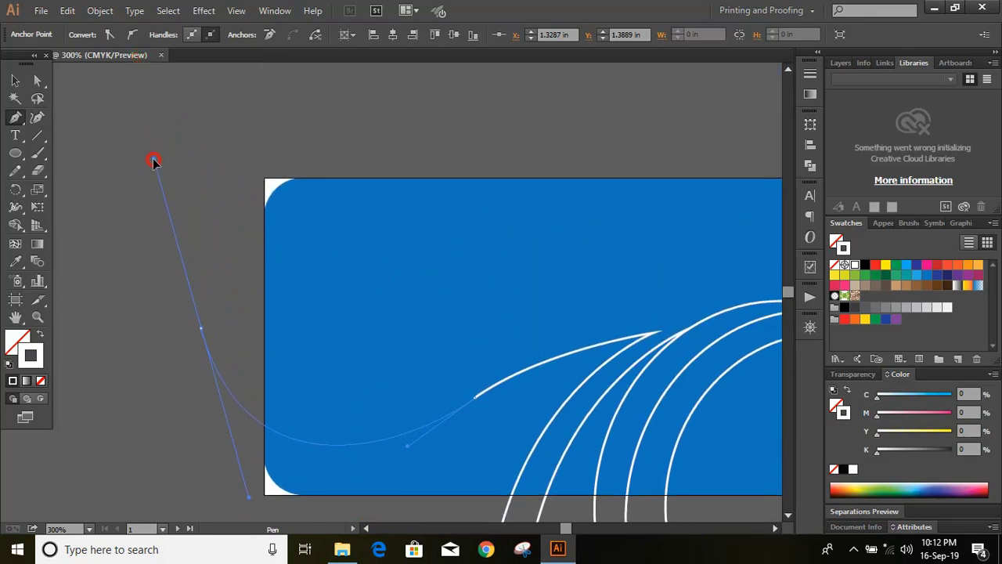
pyautogui.moveTo(153, 160); pyautogui.dragTo(156, 161)
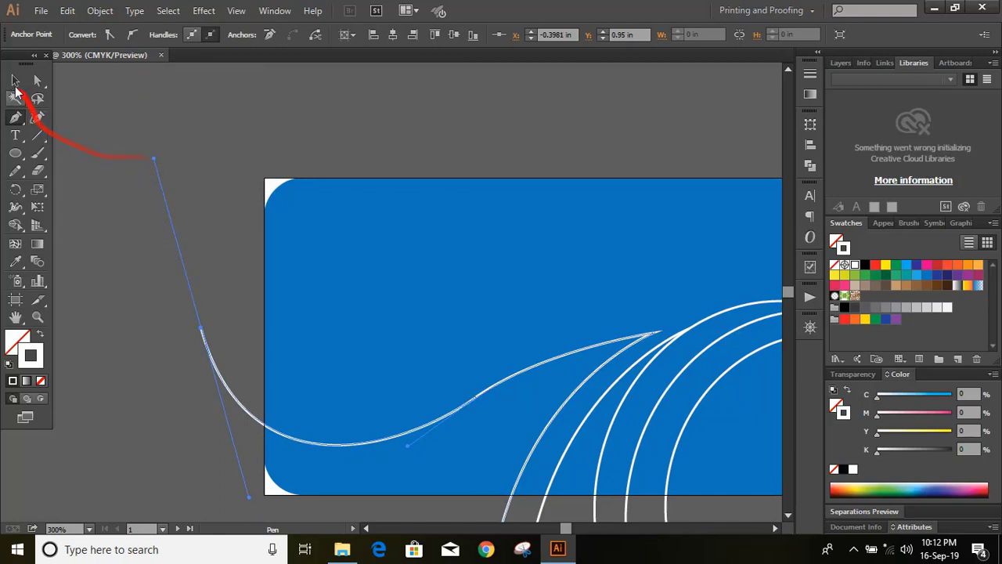
pyautogui.click(16, 80)
pyautogui.click(186, 141)
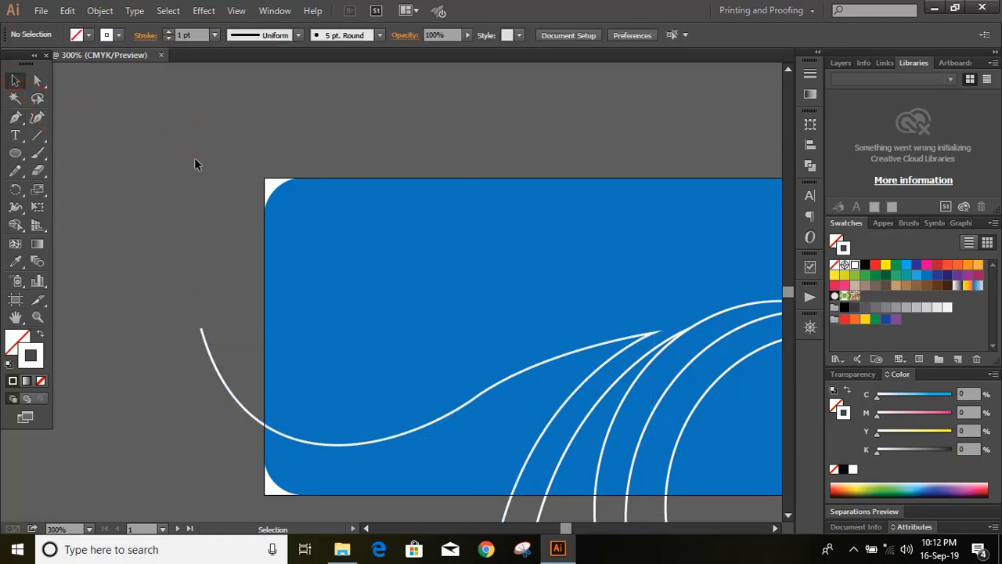
# Smooth out the bends in the wave curve with the Smooth tool
pyautogui.scroll(-2, 194, 159)
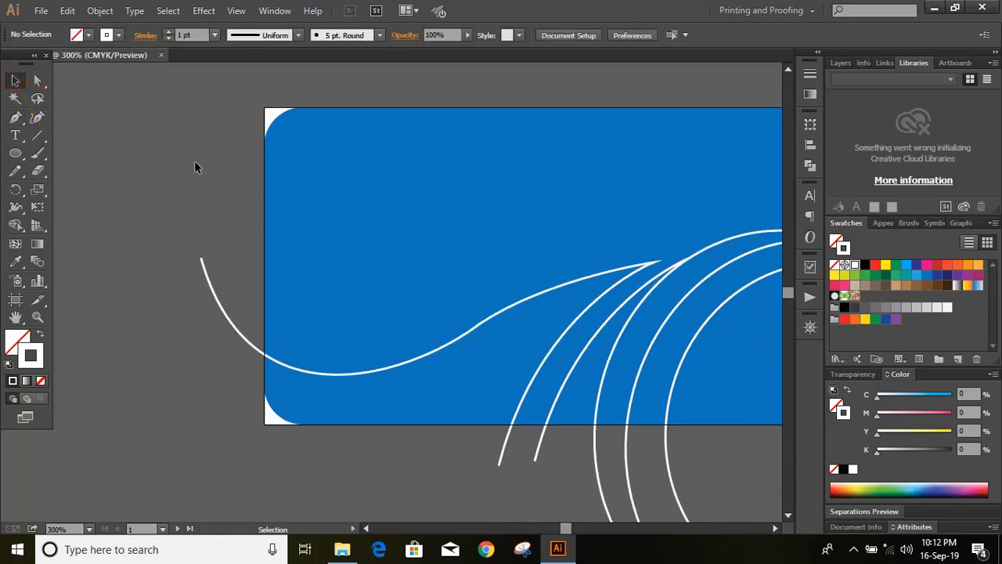
pyautogui.click(487, 320)
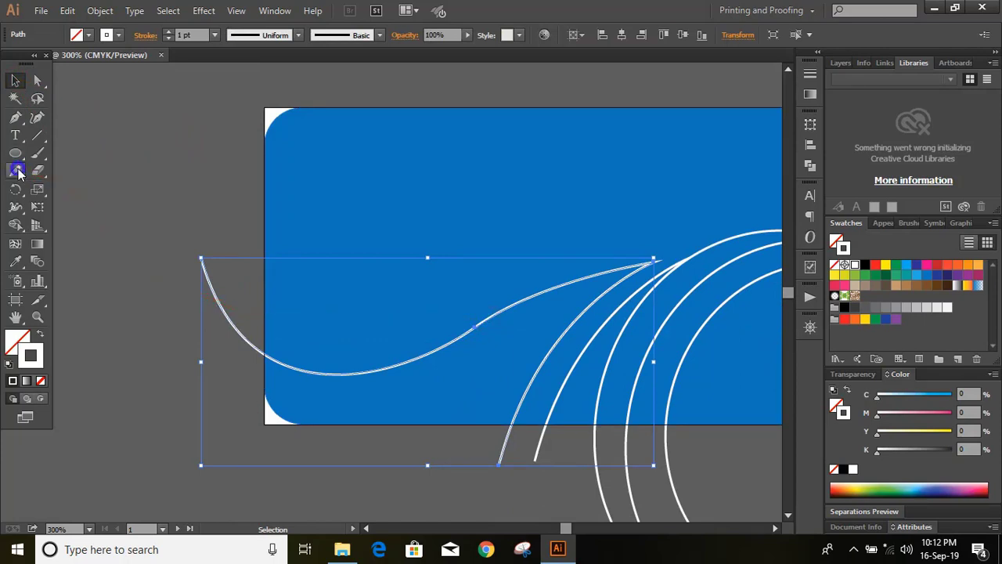
pyautogui.moveTo(15, 171); pyautogui.dragTo(71, 186)
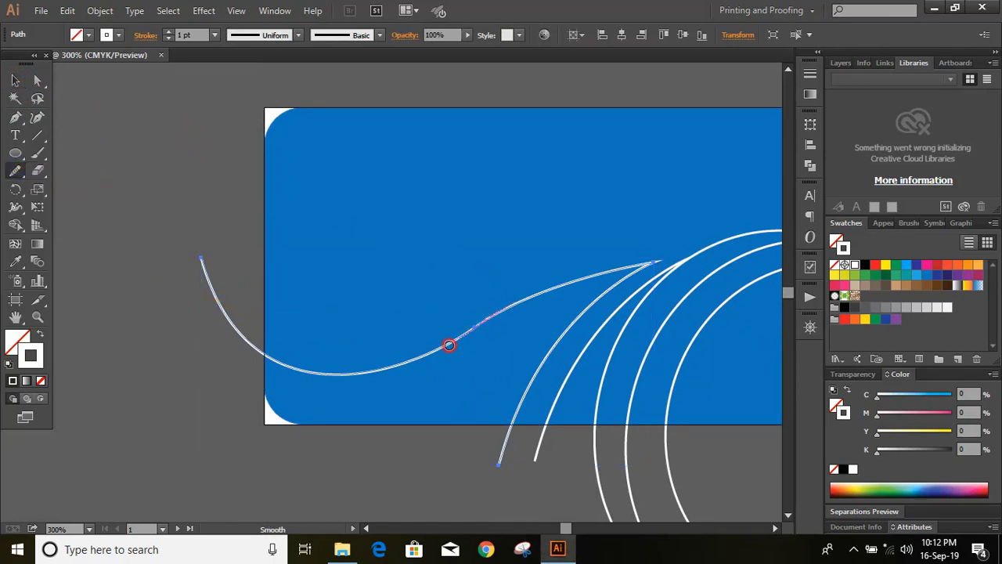
pyautogui.moveTo(449, 346); pyautogui.dragTo(413, 365)
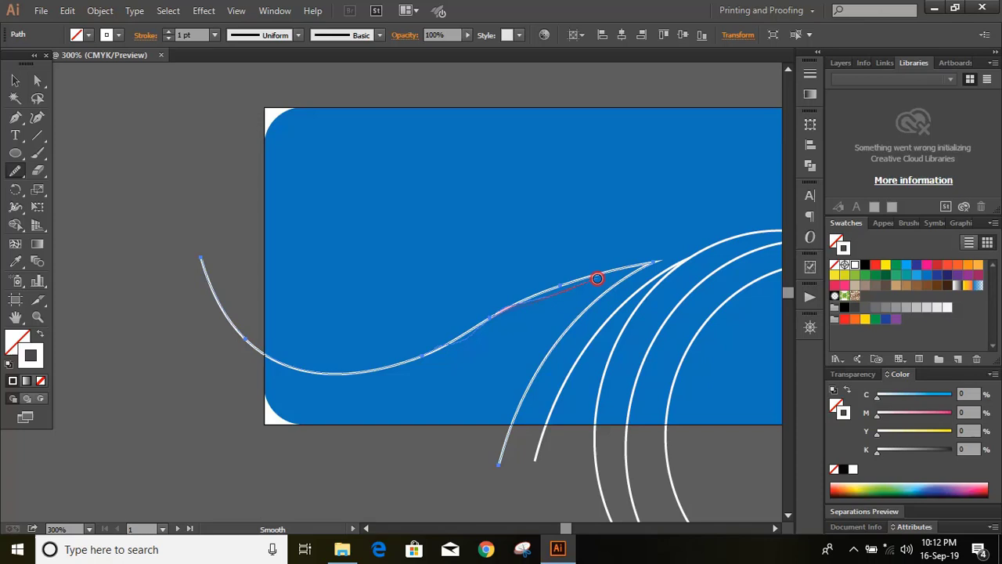
pyautogui.moveTo(596, 278); pyautogui.dragTo(627, 267)
pyautogui.press('p')
pyautogui.scroll(-1, 467, 290)
# Draw a tapered, pointed swoosh with a short vertical left edge inside the wave
pyautogui.click(466, 285)
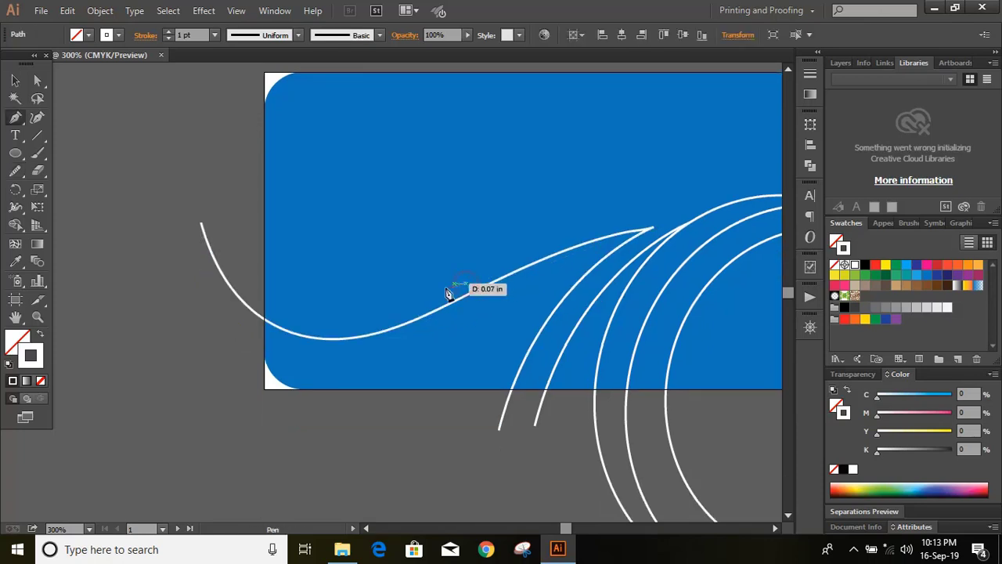
pyautogui.moveTo(246, 256)
pyautogui.mouseDown()
pyautogui.moveTo(194, 142)
pyautogui.moveTo(202, 133)
pyautogui.mouseUp()
pyautogui.moveTo(247, 258); pyautogui.dragTo(248, 208)
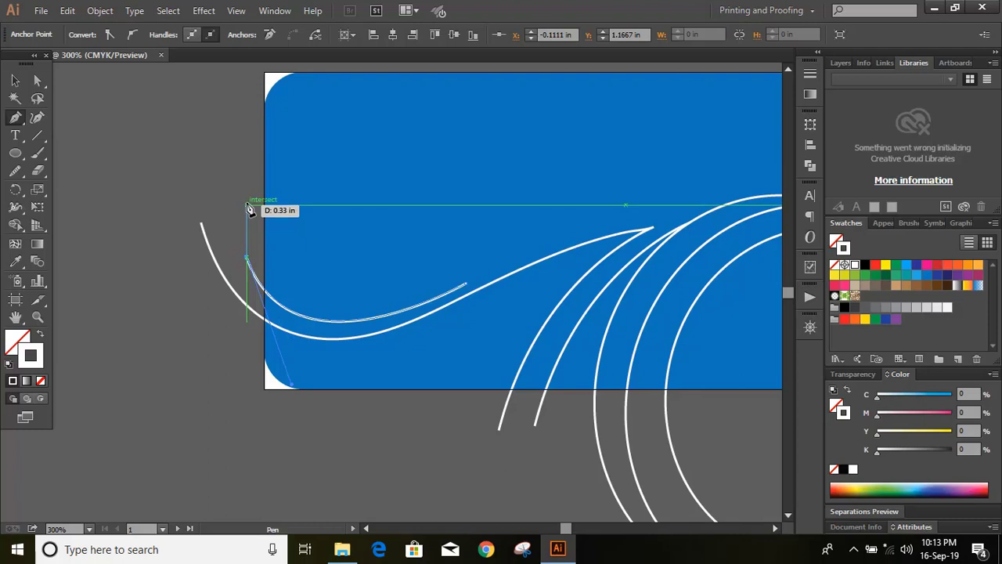
pyautogui.moveTo(248, 209); pyautogui.dragTo(247, 210)
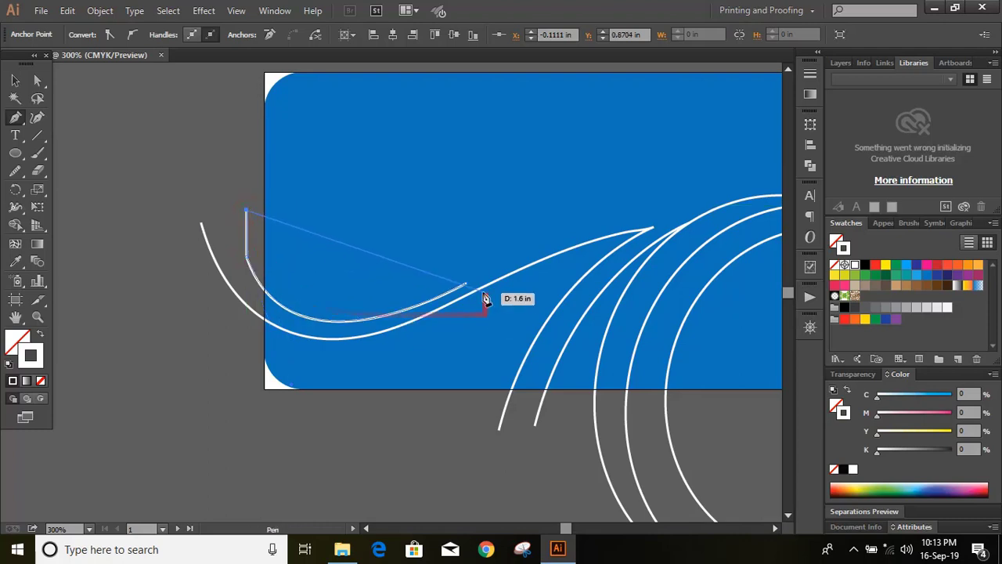
pyautogui.moveTo(467, 288); pyautogui.dragTo(666, 217)
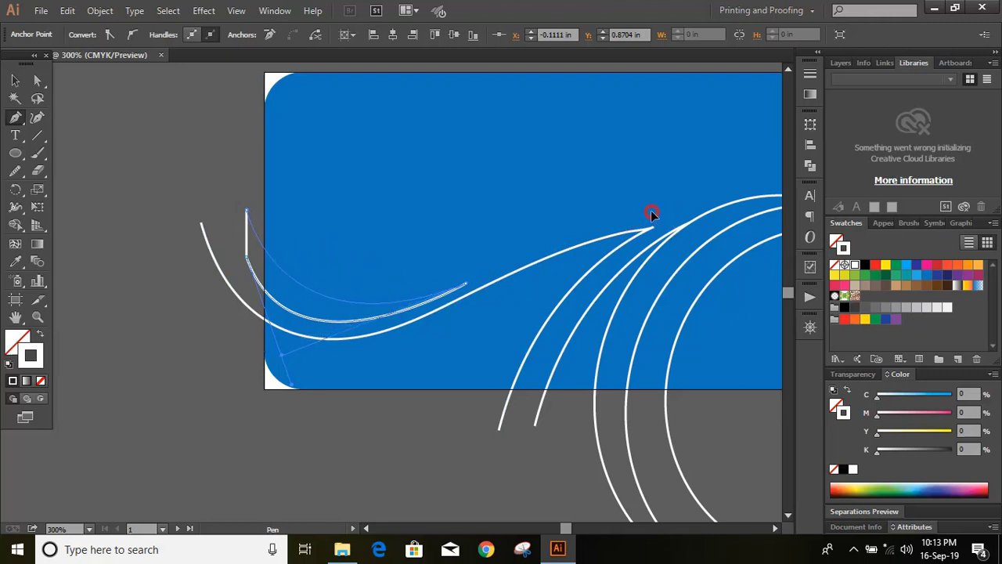
pyautogui.moveTo(651, 216); pyautogui.dragTo(656, 216)
pyautogui.press('v')
pyautogui.hscroll(3, 470, 235)
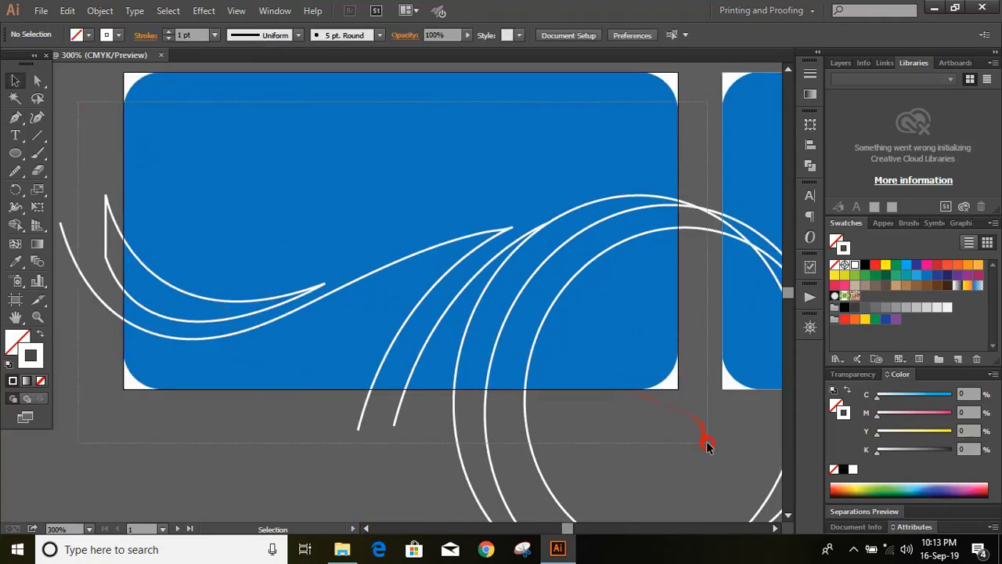
# Select all the card's paths, remove their white stroke and set an orange fill
pyautogui.moveTo(707, 445); pyautogui.dragTo(707, 445)
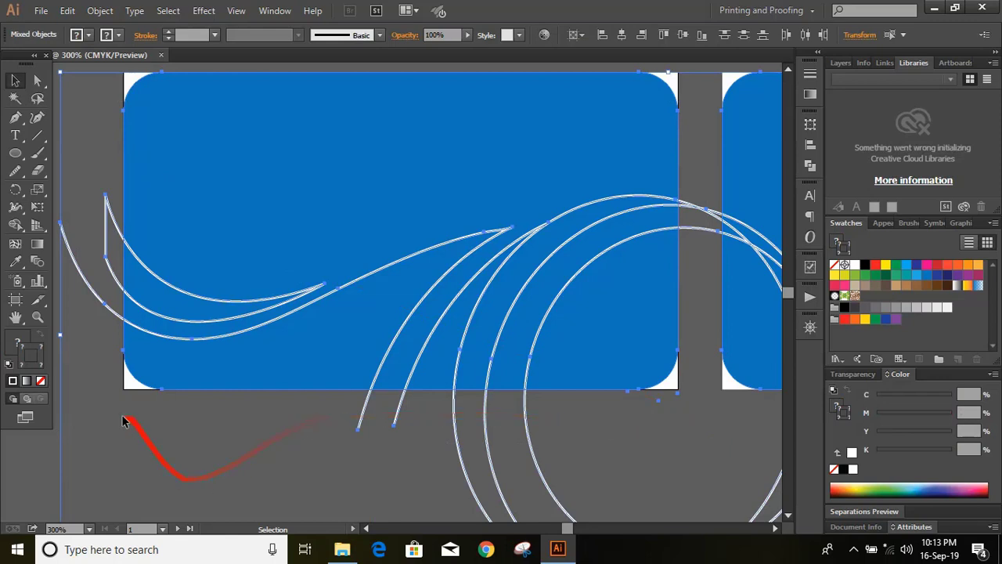
pyautogui.click(17, 225)
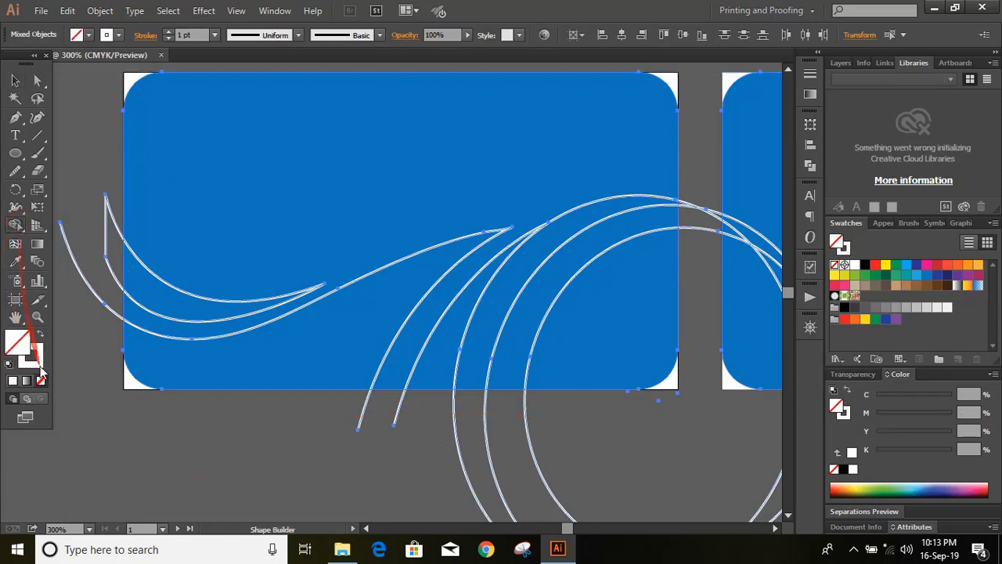
pyautogui.click(35, 358)
pyautogui.click(40, 381)
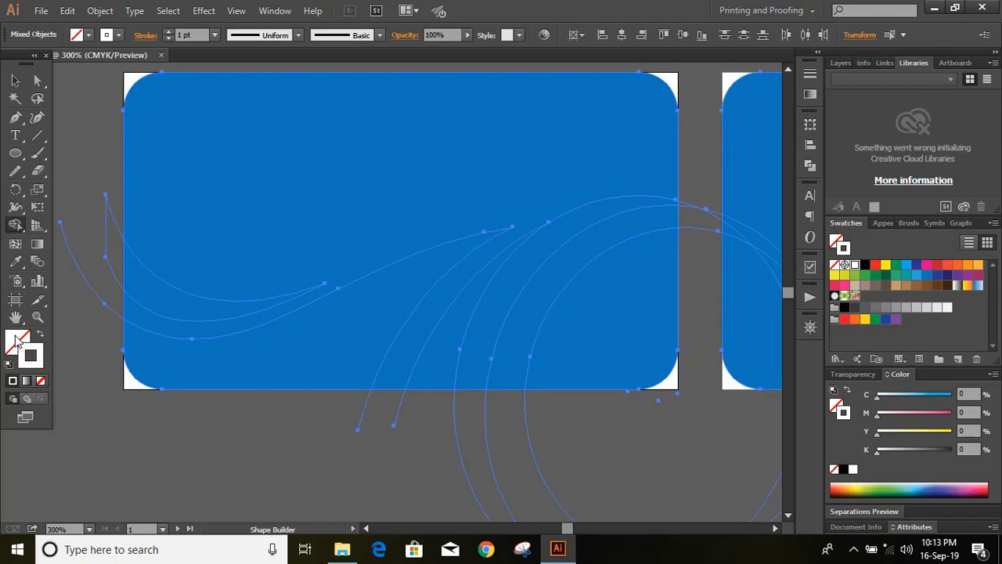
pyautogui.click(17, 342)
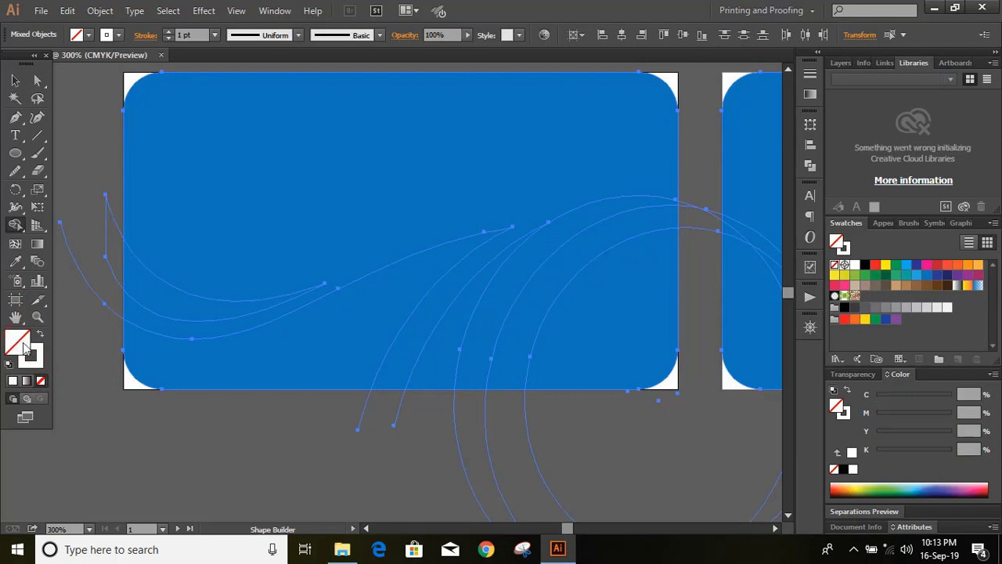
pyautogui.click(957, 265)
# Fill the wave bands orange and the bottom-right region lighter orange with Shape Builder
pyautogui.click(150, 297)
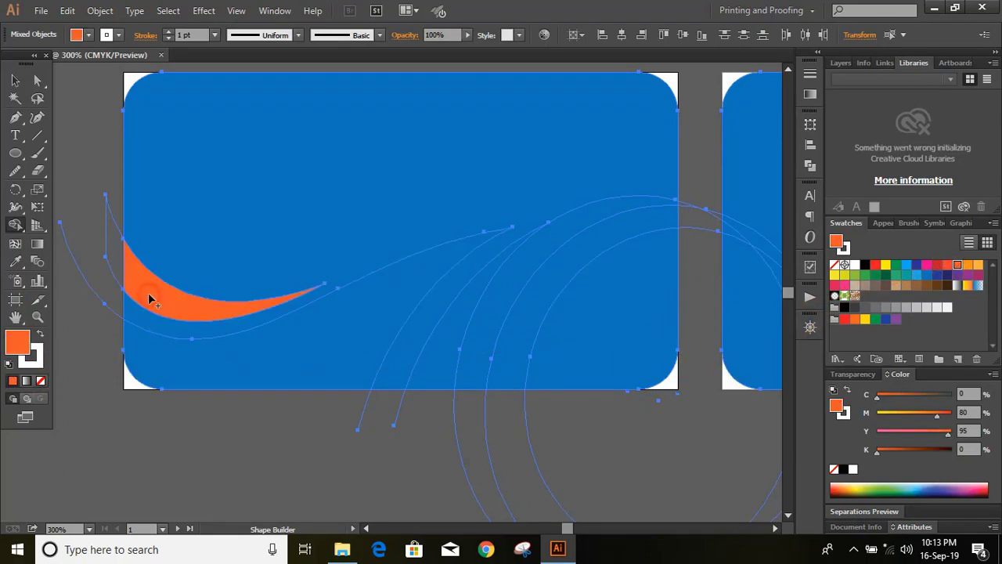
pyautogui.moveTo(145, 321); pyautogui.dragTo(155, 368)
pyautogui.moveTo(227, 373)
pyautogui.mouseDown()
pyautogui.moveTo(448, 348)
pyautogui.moveTo(493, 356)
pyautogui.moveTo(923, 290)
pyautogui.mouseUp()
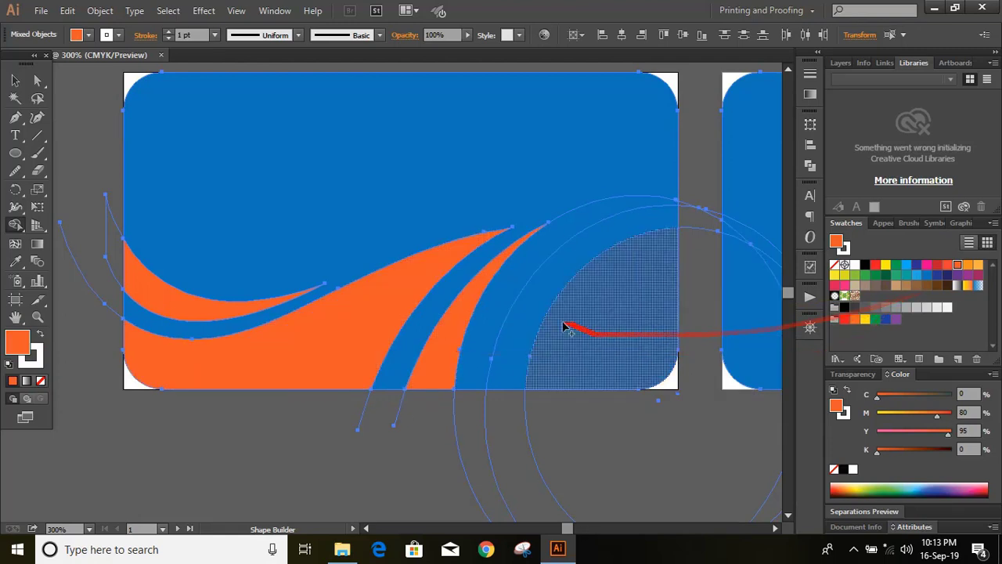
pyautogui.moveTo(564, 328); pyautogui.dragTo(528, 317)
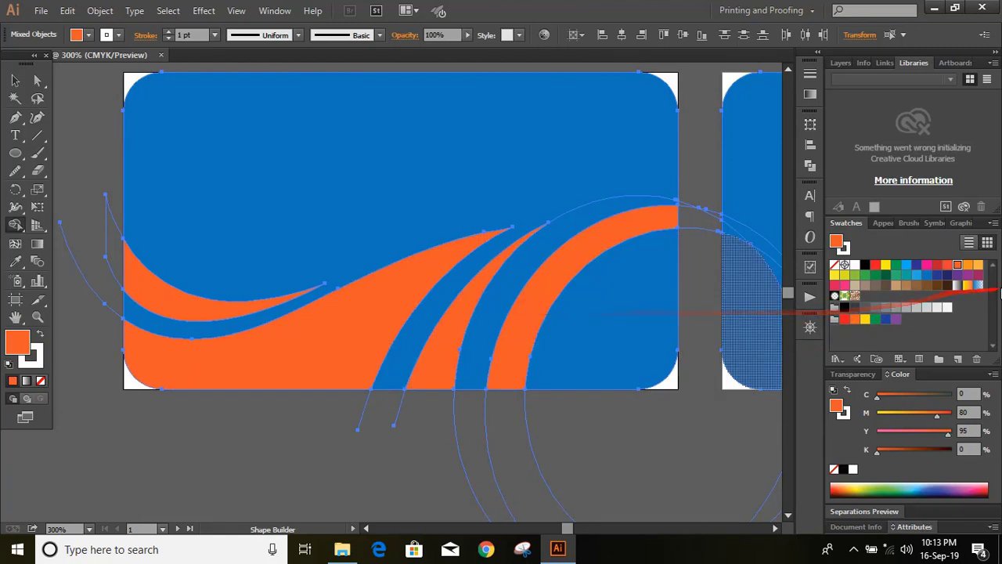
pyautogui.click(968, 265)
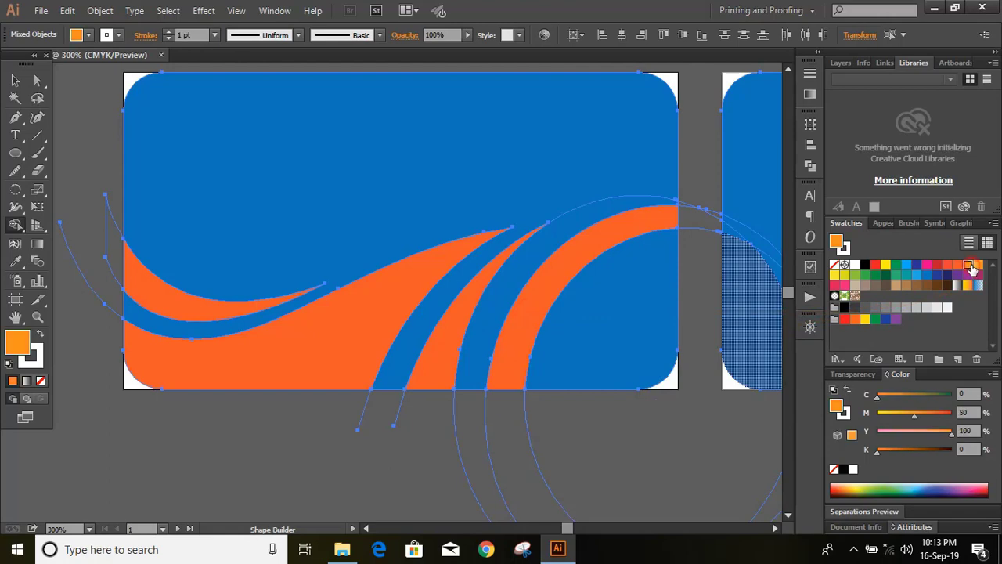
pyautogui.click(656, 313)
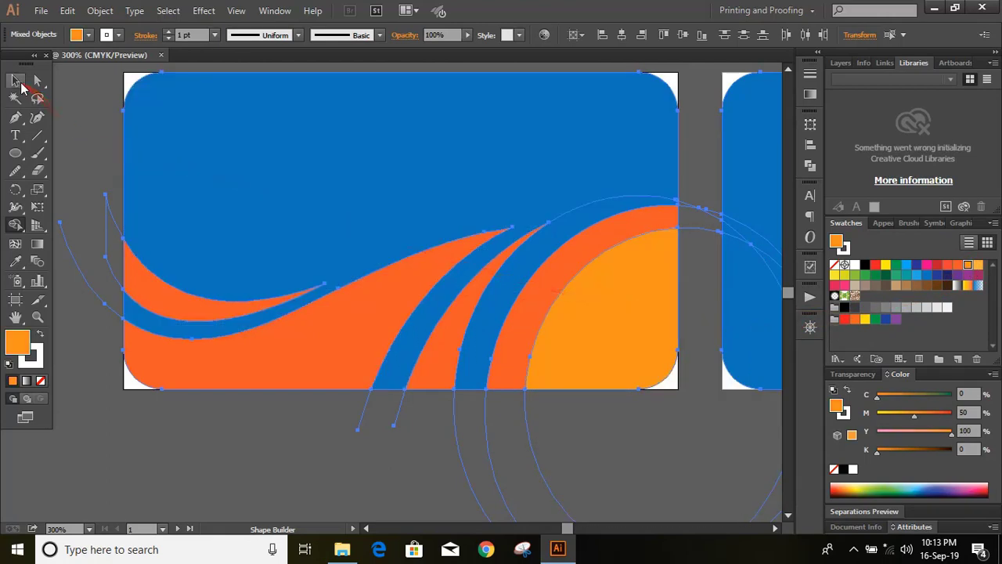
# Delete the stray path at the card's left edge and select leftover guide paths
pyautogui.click(15, 80)
pyautogui.click(88, 250)
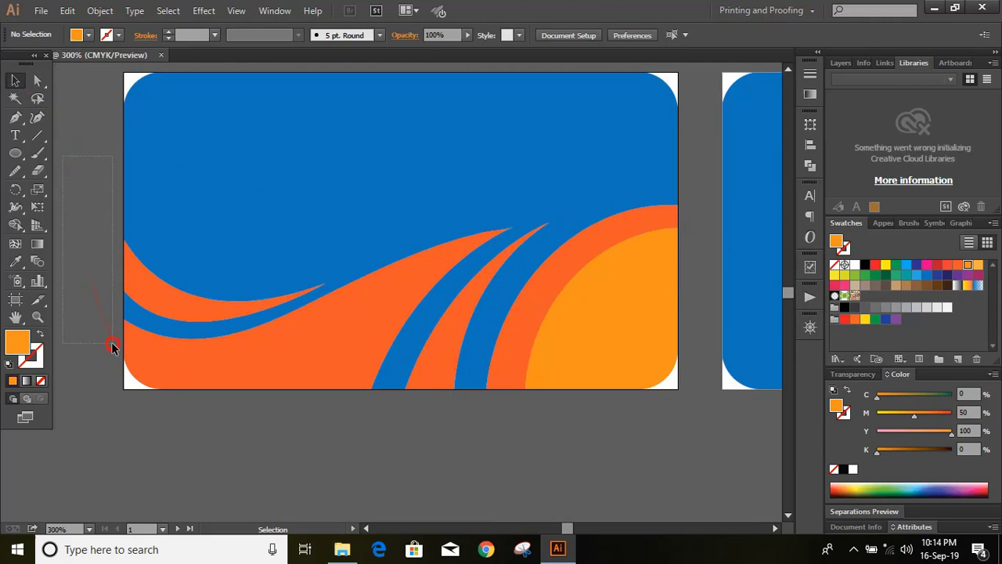
pyautogui.moveTo(63, 156); pyautogui.dragTo(112, 347)
pyautogui.press('Delete')
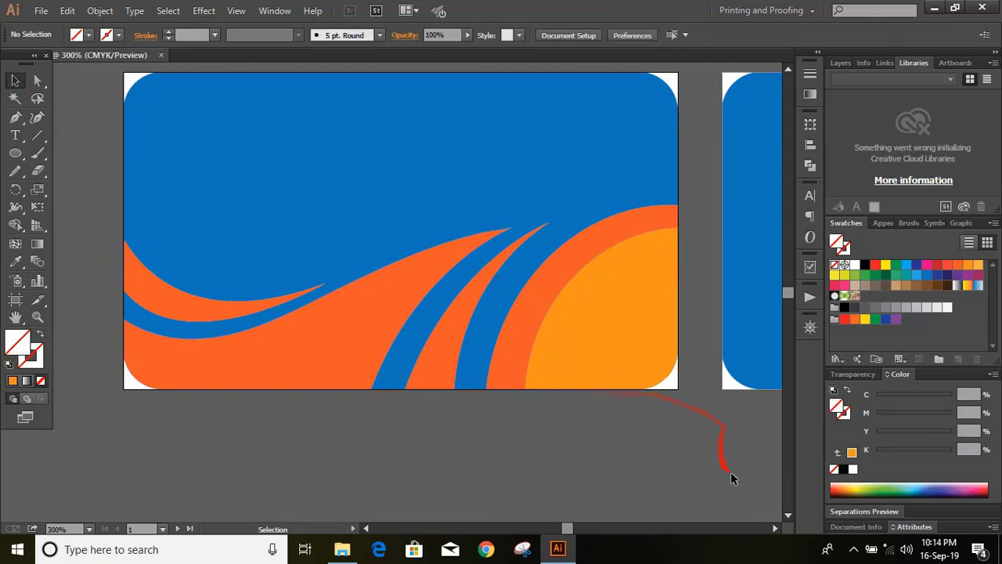
pyautogui.moveTo(729, 474); pyautogui.dragTo(199, 405)
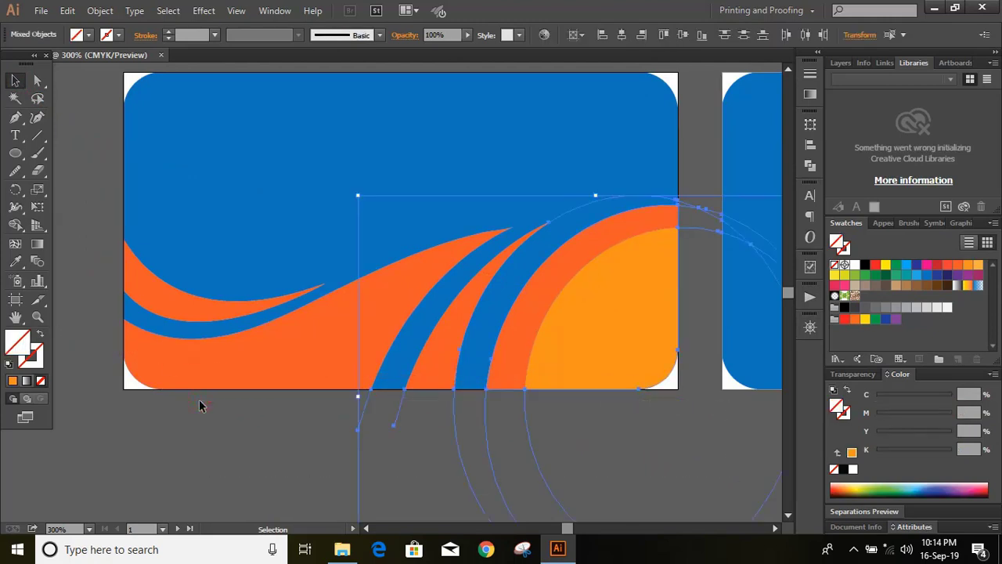
# Draw a large orange-outlined circle on the second card
pyautogui.click(199, 403)
pyautogui.press('pagedown')
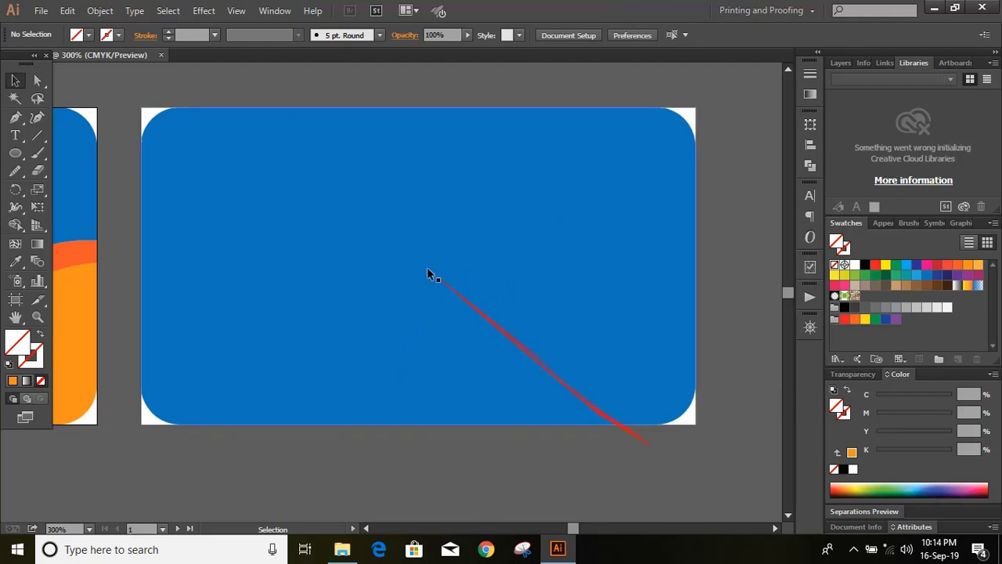
pyautogui.click(15, 154)
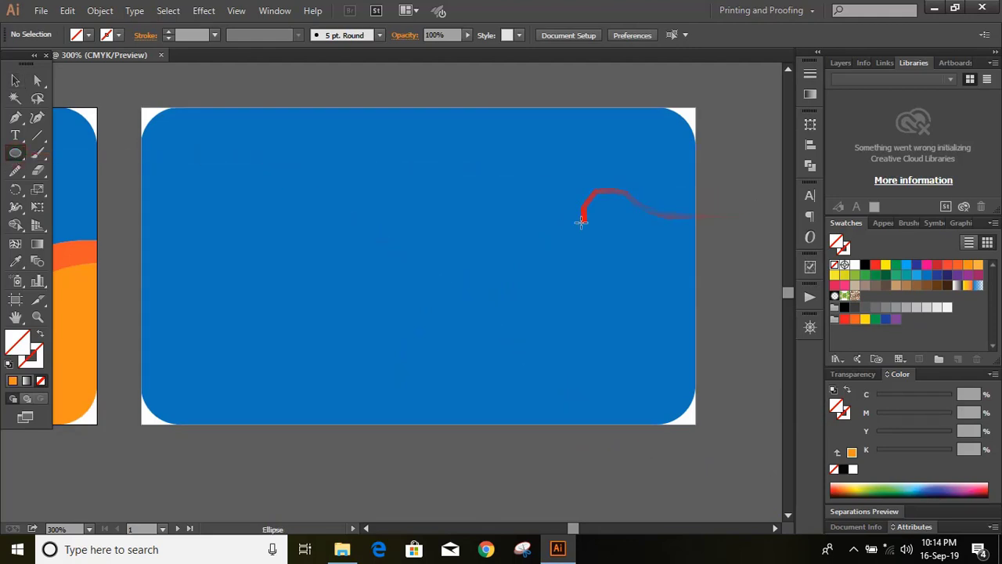
pyautogui.moveTo(551, 199); pyautogui.dragTo(690, 386)
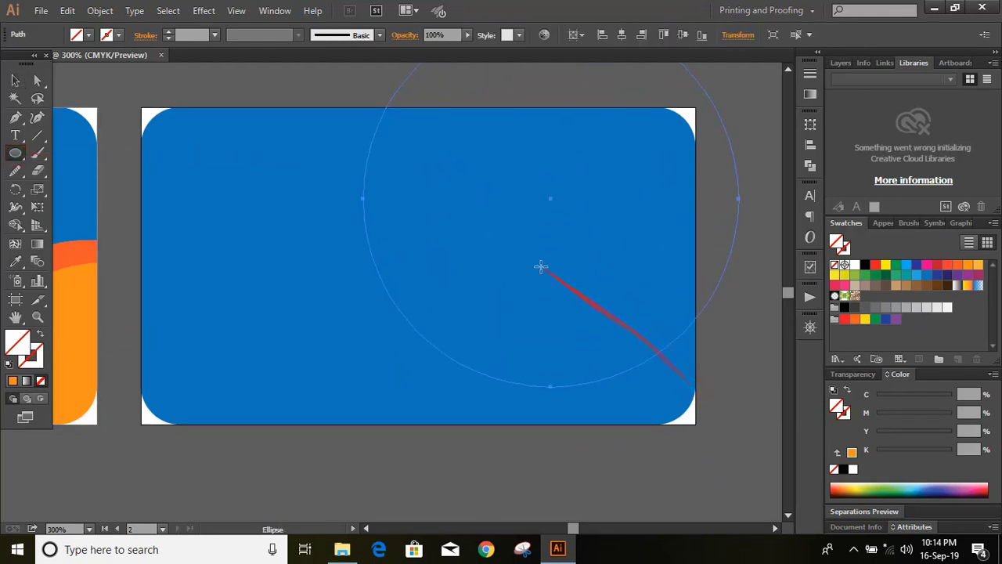
pyautogui.click(15, 80)
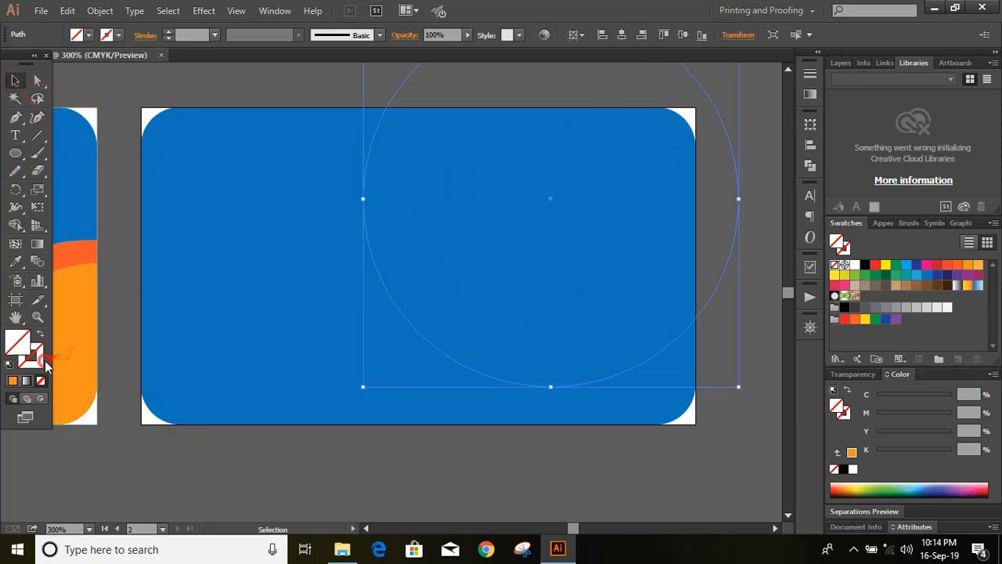
pyautogui.click(13, 381)
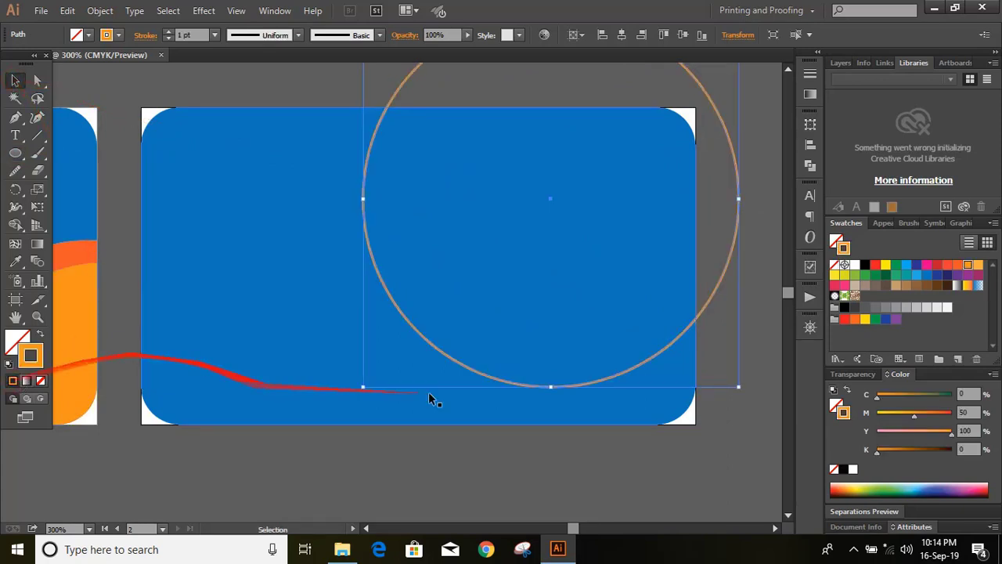
# Move the circle over the card's left side, stretch it taller and tilt it slightly
pyautogui.moveTo(738, 196); pyautogui.dragTo(496, 198)
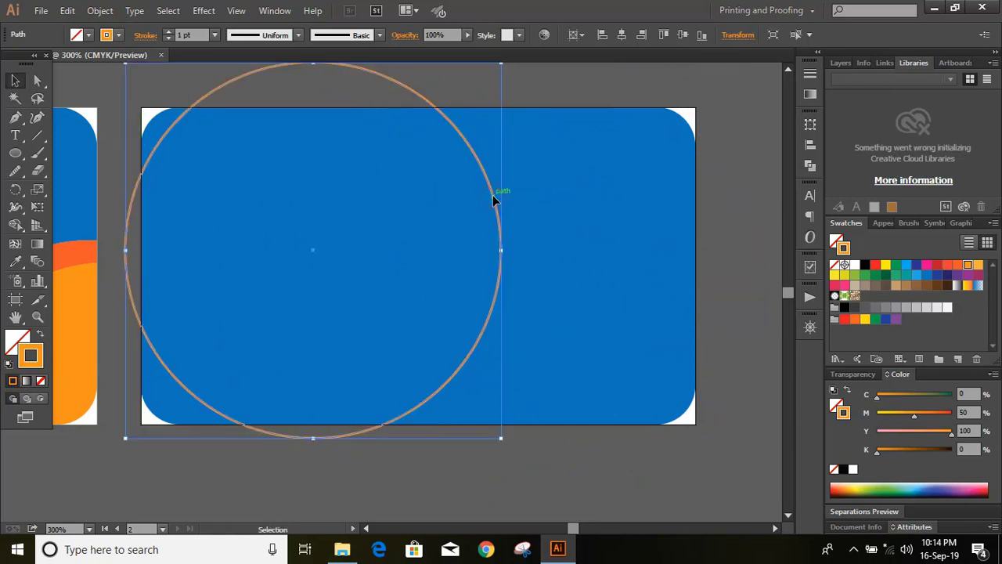
pyautogui.scroll(1, 559, 256)
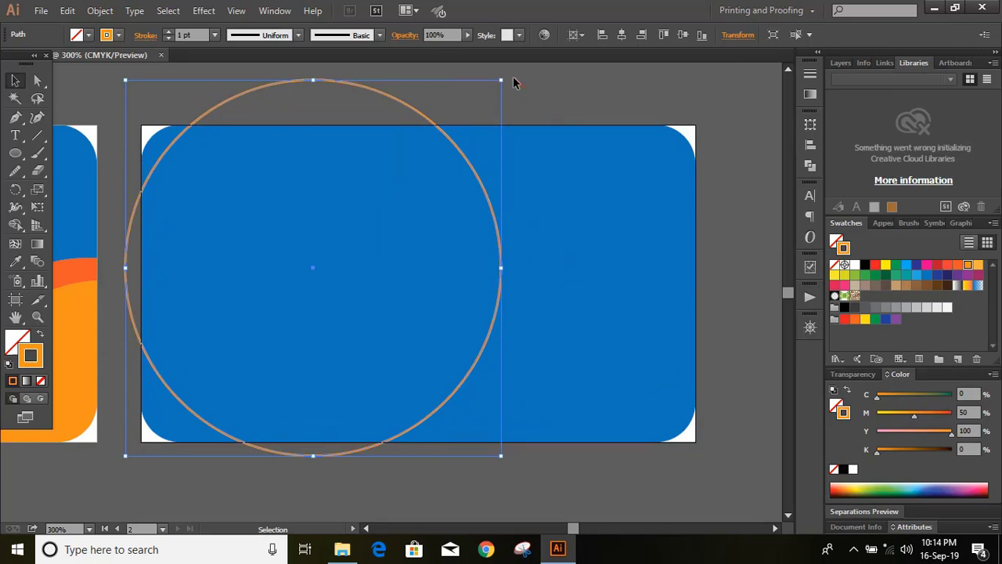
pyautogui.moveTo(314, 455); pyautogui.dragTo(309, 507)
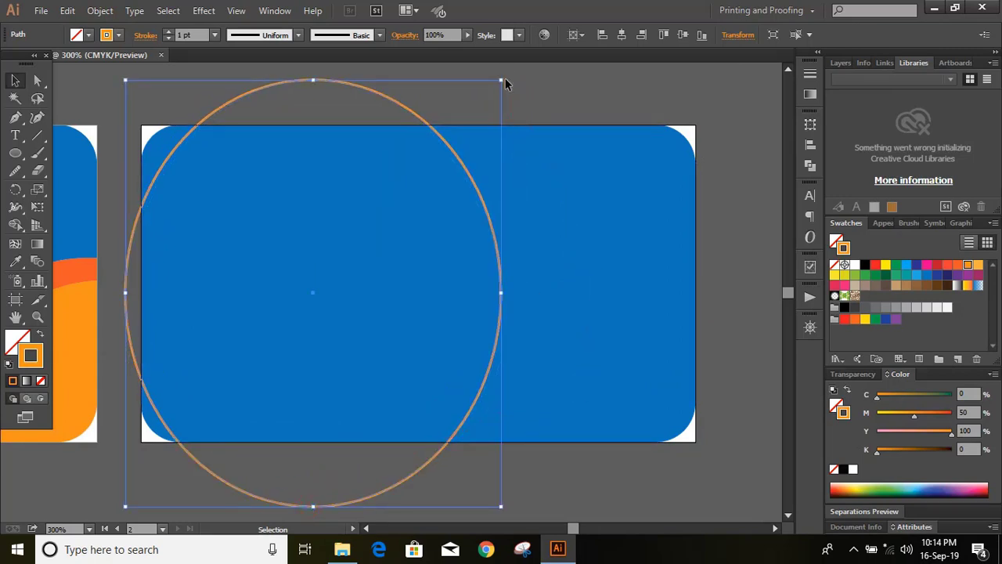
pyautogui.moveTo(506, 77); pyautogui.dragTo(560, 147)
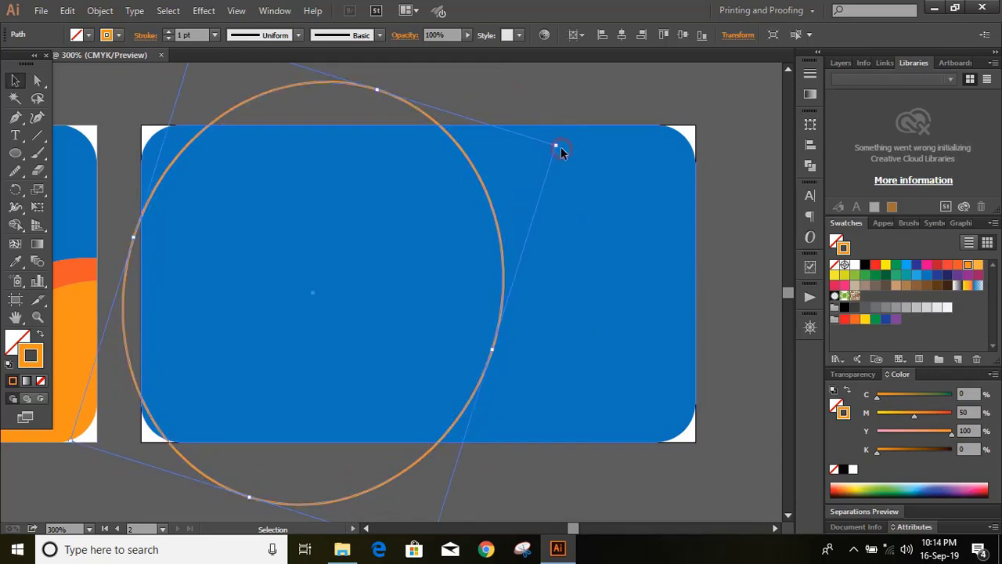
pyautogui.scroll(-2, 501, 393)
pyautogui.click(501, 394)
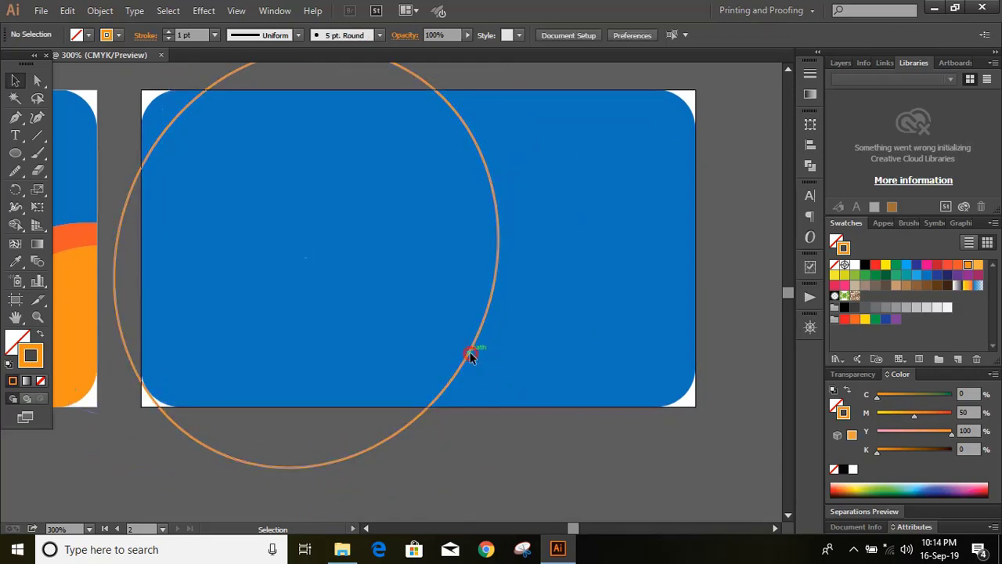
# Alt-drag two copies of the ellipse, one slightly right and one further right
pyautogui.moveTo(470, 352)
pyautogui.mouseDown()
pyautogui.moveTo(492, 356)
pyautogui.moveTo(491, 345)
pyautogui.mouseUp()
pyautogui.click(511, 439)
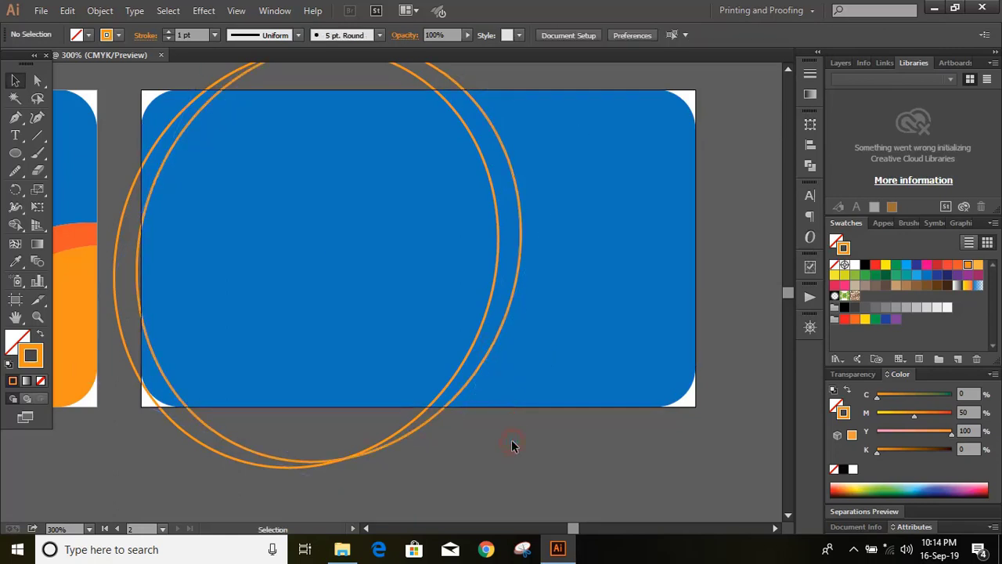
pyautogui.scroll(-1, 530, 436)
pyautogui.scroll(-1, 530, 436)
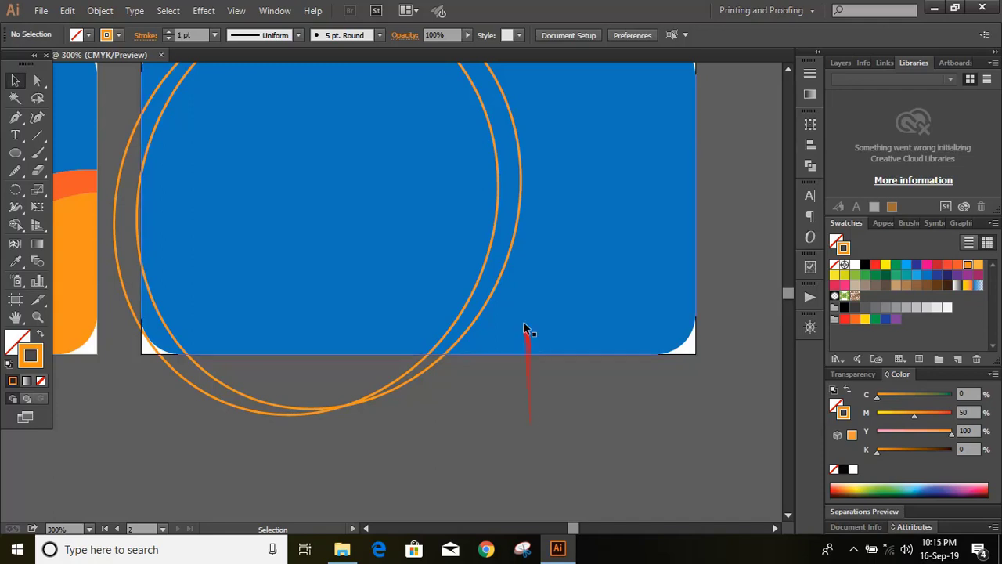
pyautogui.moveTo(498, 285); pyautogui.dragTo(625, 282)
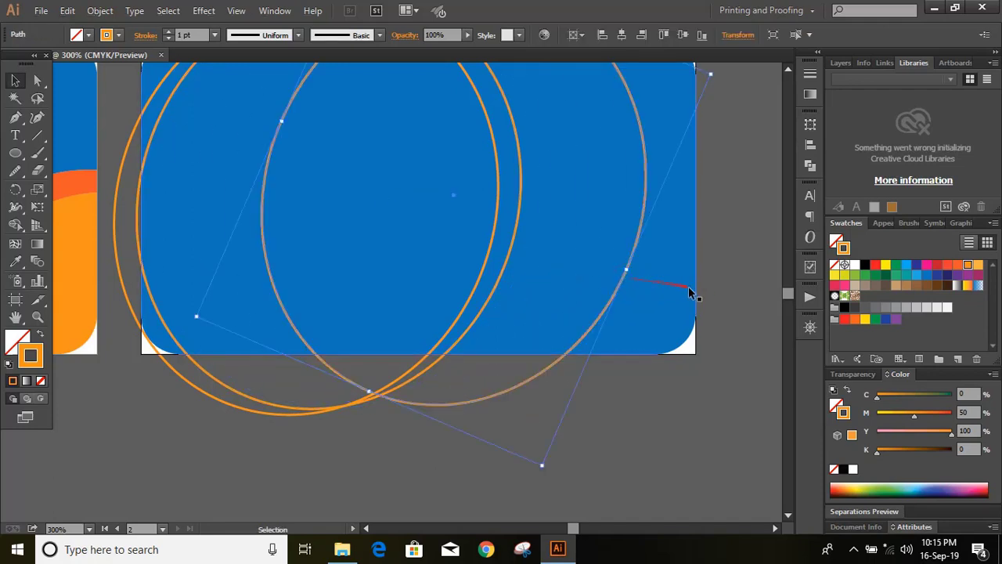
pyautogui.scroll(3, 700, 307)
pyautogui.scroll(1, 700, 307)
pyautogui.scroll(1, 701, 311)
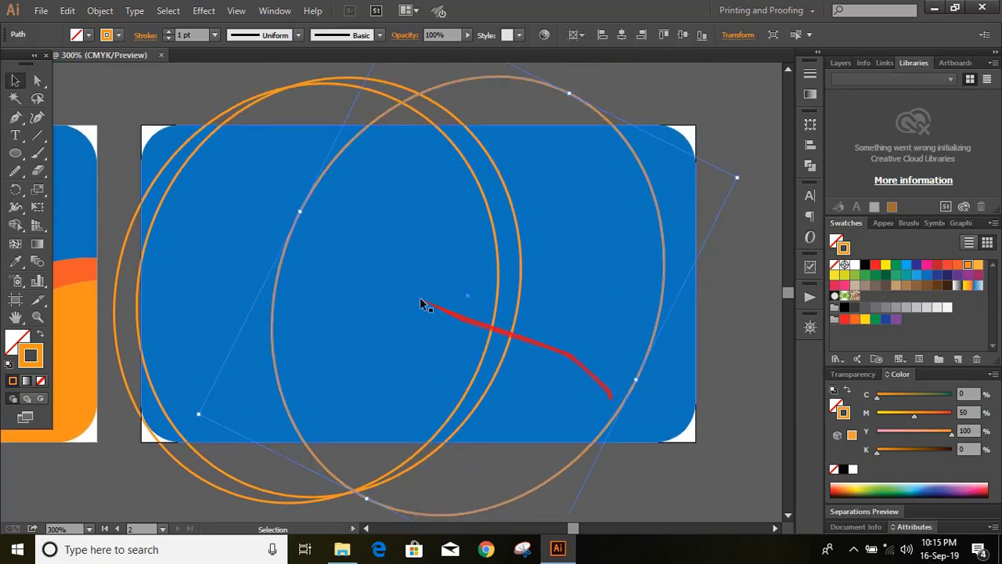
# Tilt the rightmost ellipse more steeply
pyautogui.moveTo(302, 218); pyautogui.dragTo(375, 255)
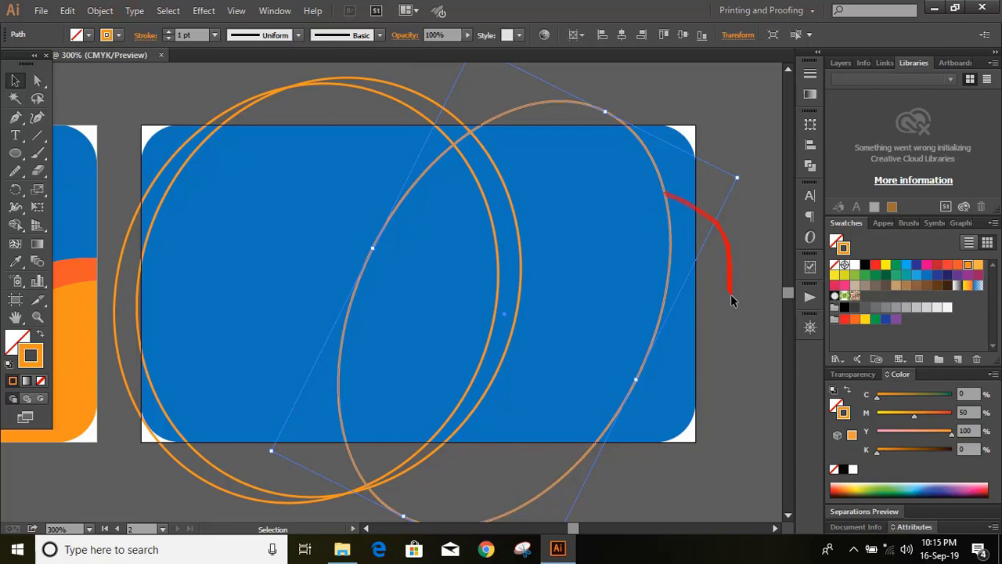
pyautogui.click(731, 325)
pyautogui.scroll(-2, 730, 321)
pyautogui.scroll(-1, 730, 323)
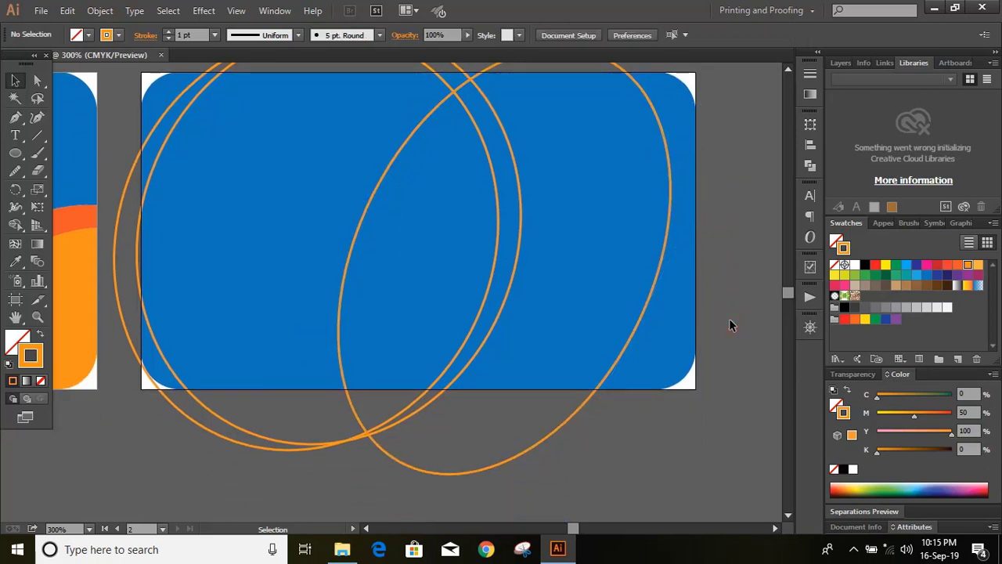
pyautogui.scroll(-1, 730, 325)
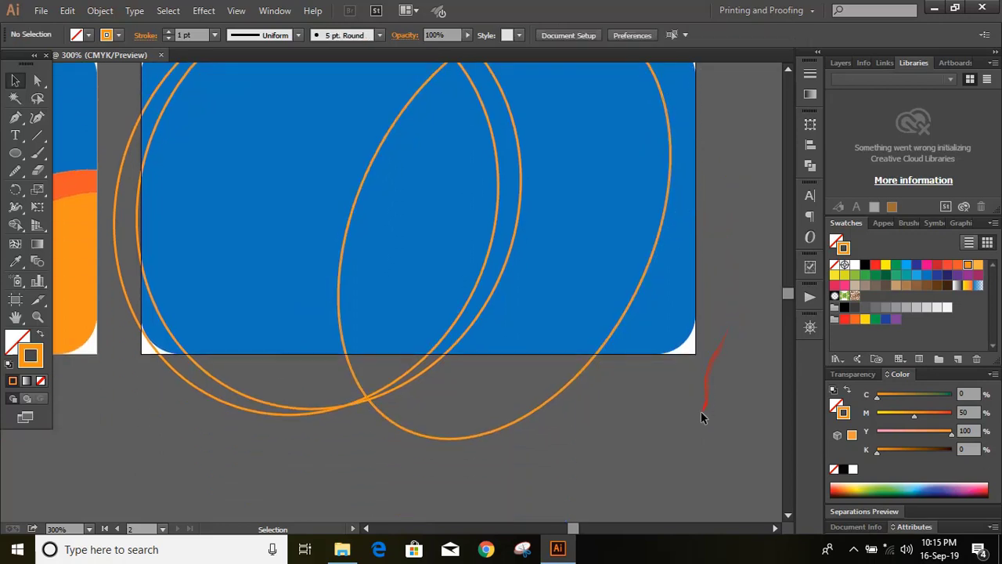
# With Shape Builder, fill the right region red, the middle band dark red and the crescent orange
pyautogui.hotkey('ctrl', 'a')
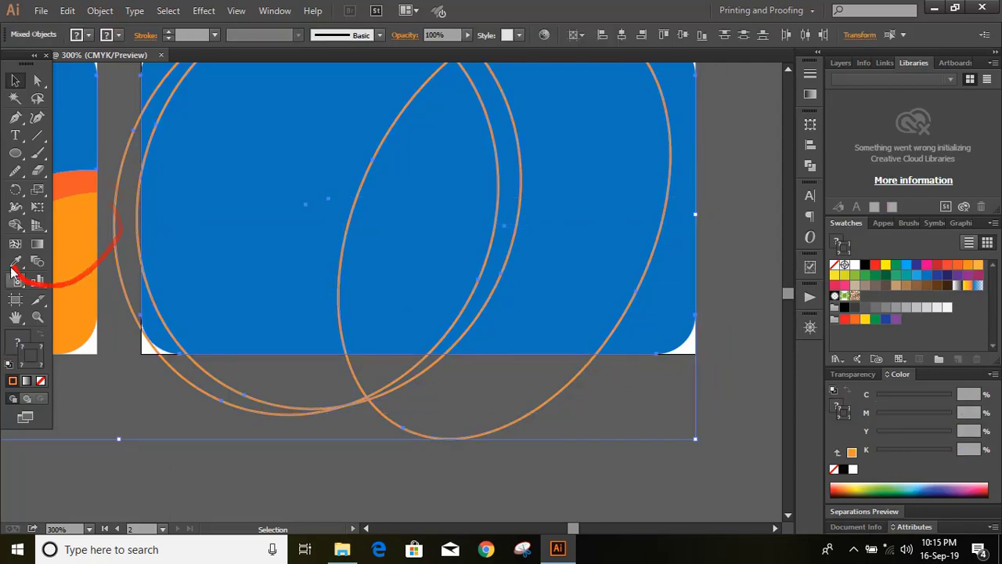
pyautogui.click(16, 226)
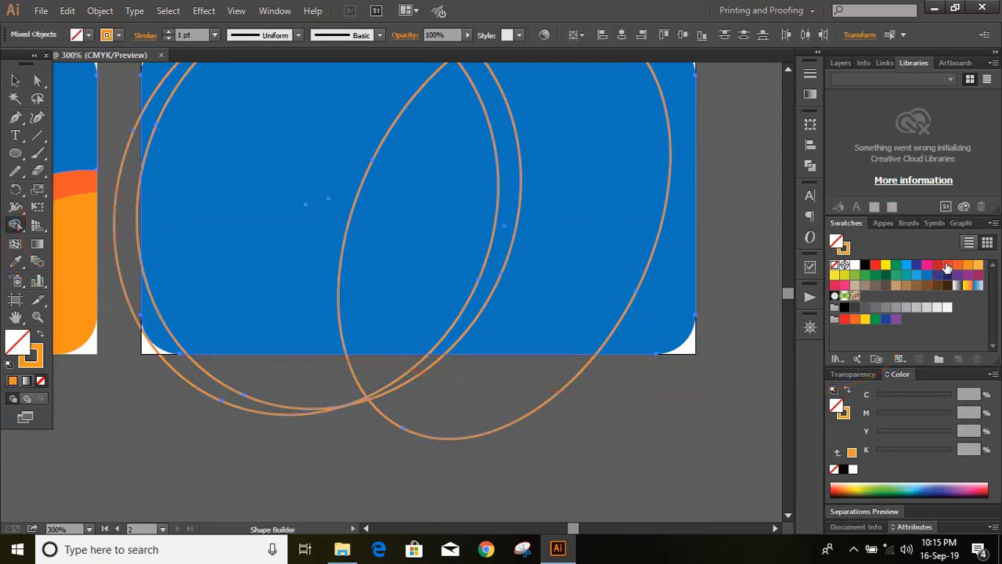
pyautogui.click(945, 266)
pyautogui.click(676, 295)
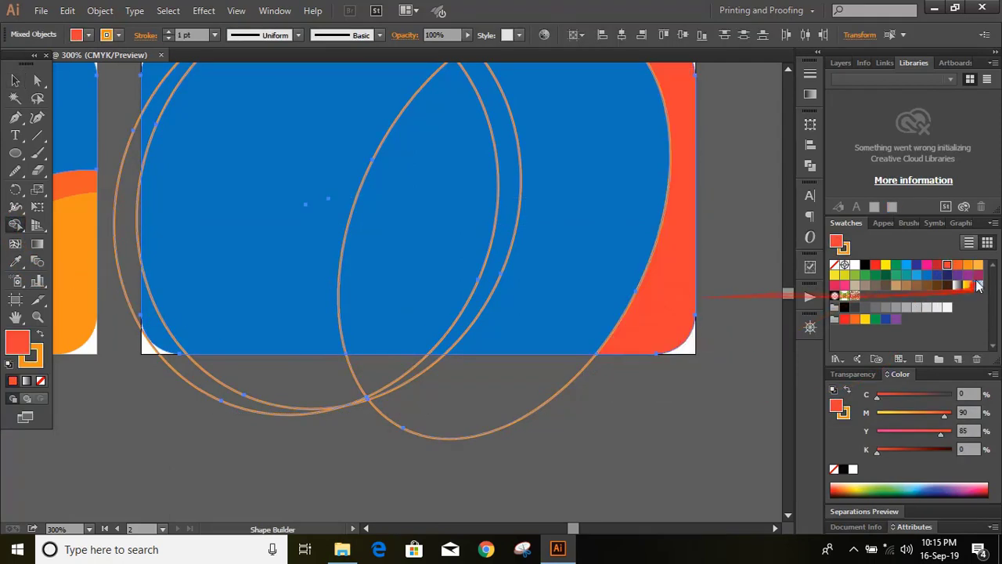
pyautogui.click(939, 266)
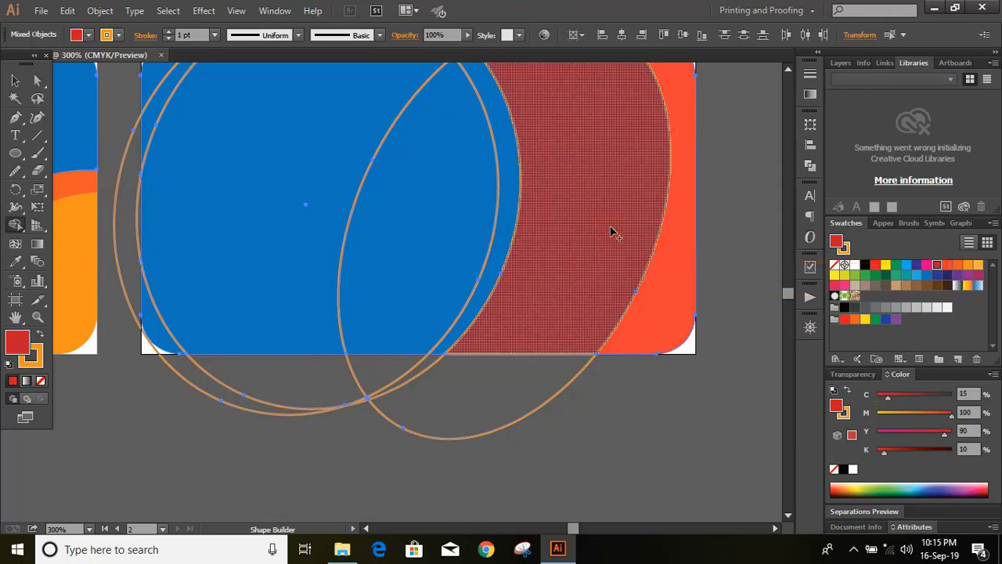
pyautogui.click(606, 322)
pyautogui.scroll(2, 611, 345)
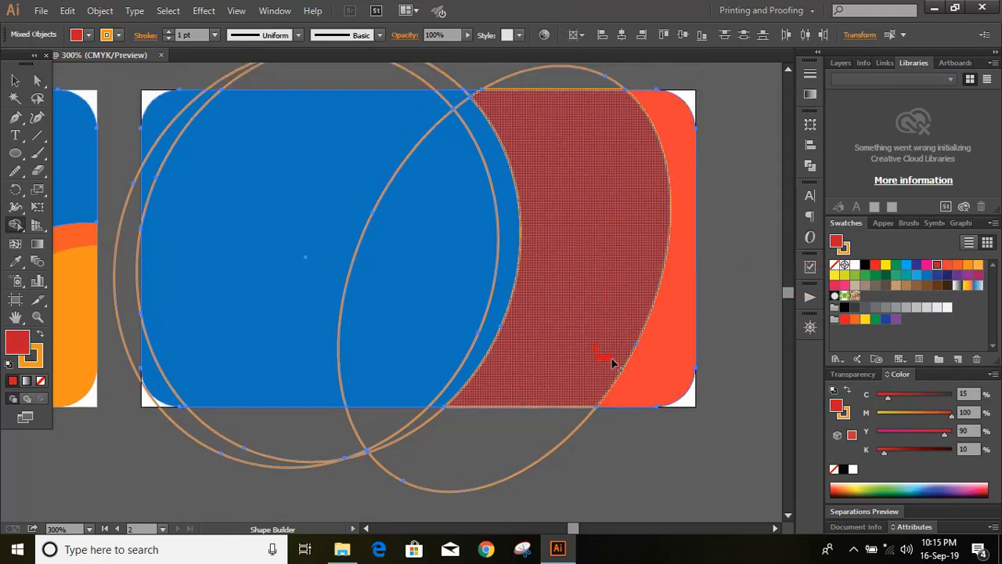
pyautogui.click(959, 266)
pyautogui.click(502, 211)
pyautogui.scroll(-1, 517, 298)
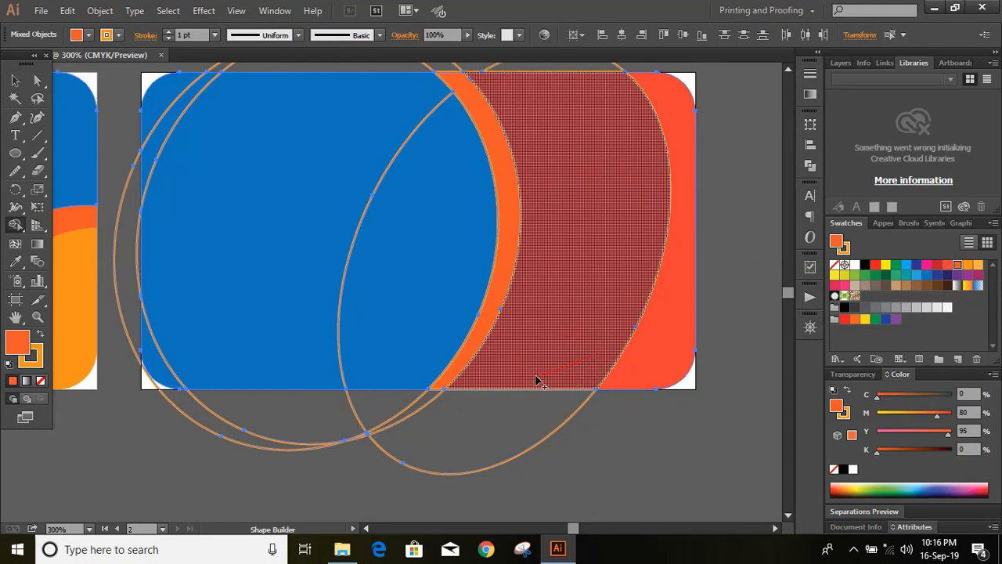
# Delete the two leftover guide ellipses and the stray arc above the card
pyautogui.click(15, 80)
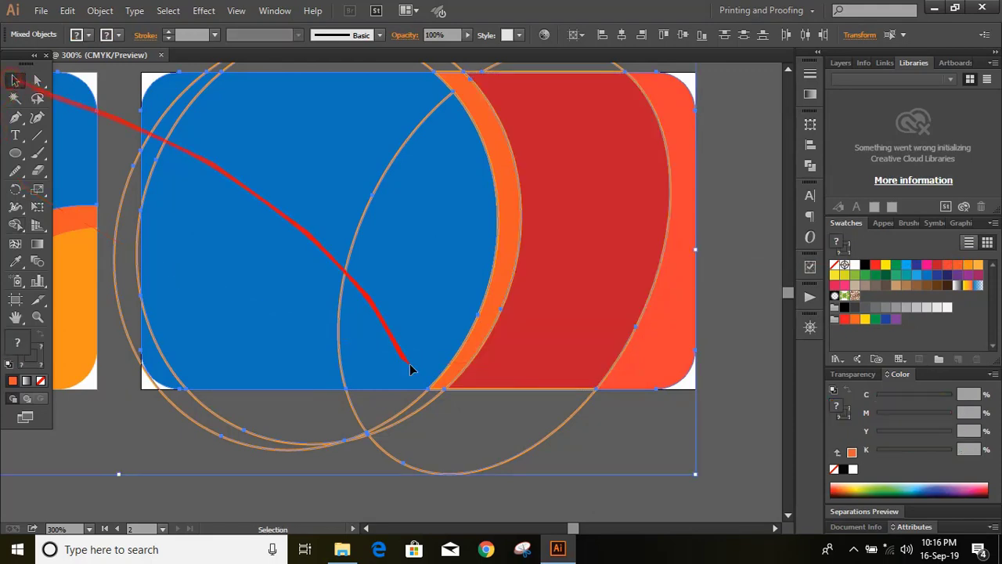
pyautogui.click(454, 441)
pyautogui.moveTo(583, 472); pyautogui.dragTo(319, 420)
pyautogui.press('Delete')
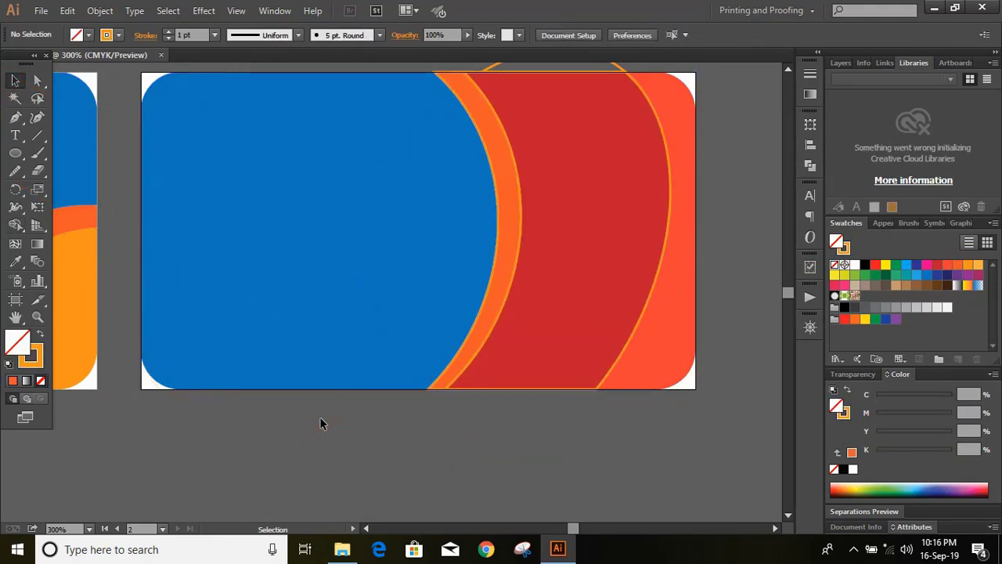
pyautogui.scroll(4, 364, 434)
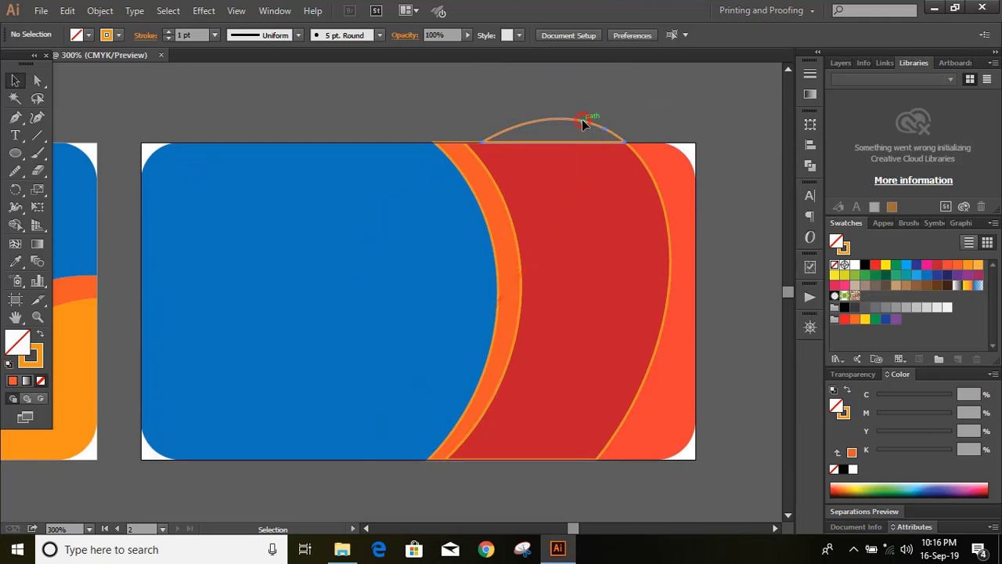
pyautogui.click(583, 124)
pyautogui.press('Delete')
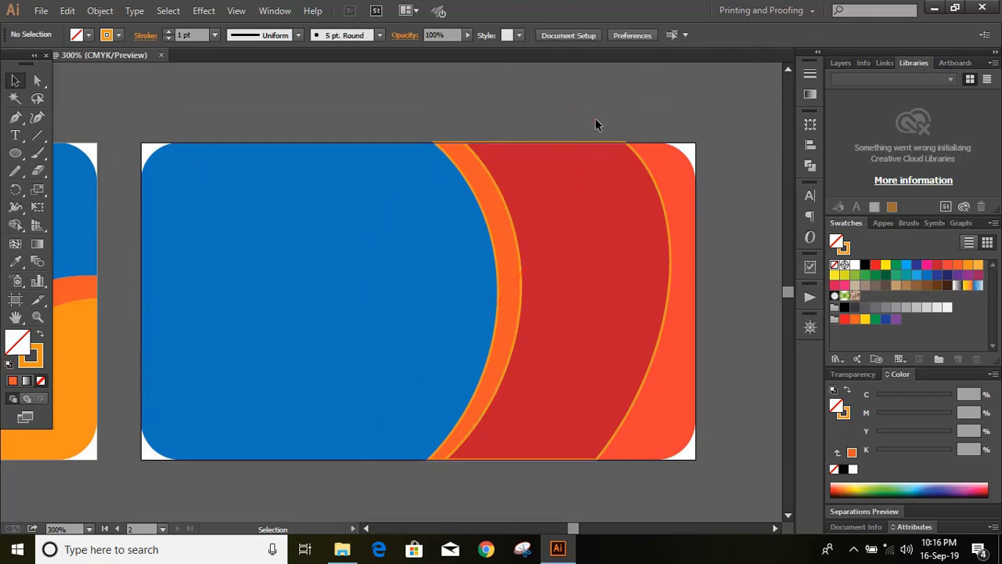
# Pen-draw a closed orange-stroked swoosh from inside the blue area to below the card's bottom edge
pyautogui.click(15, 118)
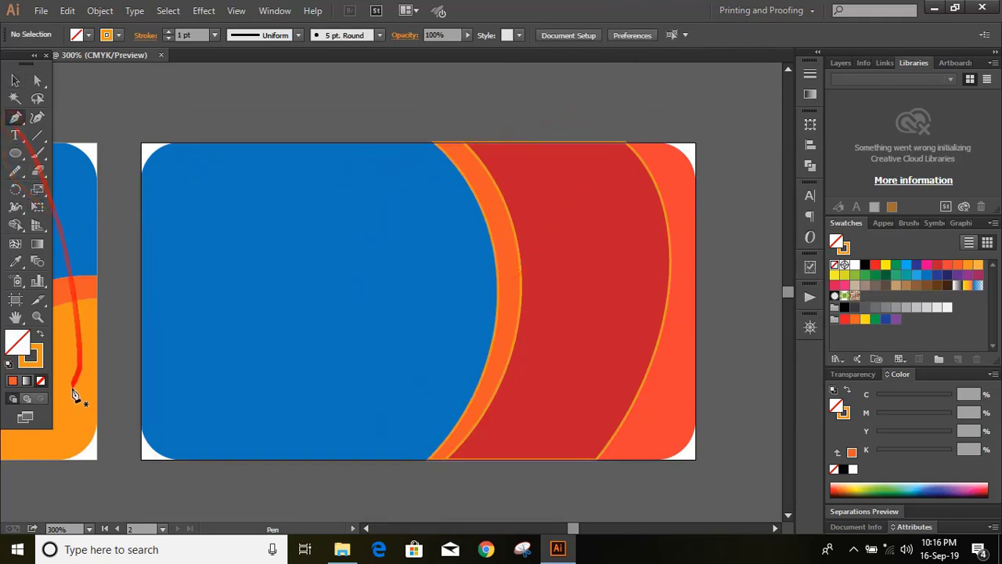
pyautogui.click(31, 358)
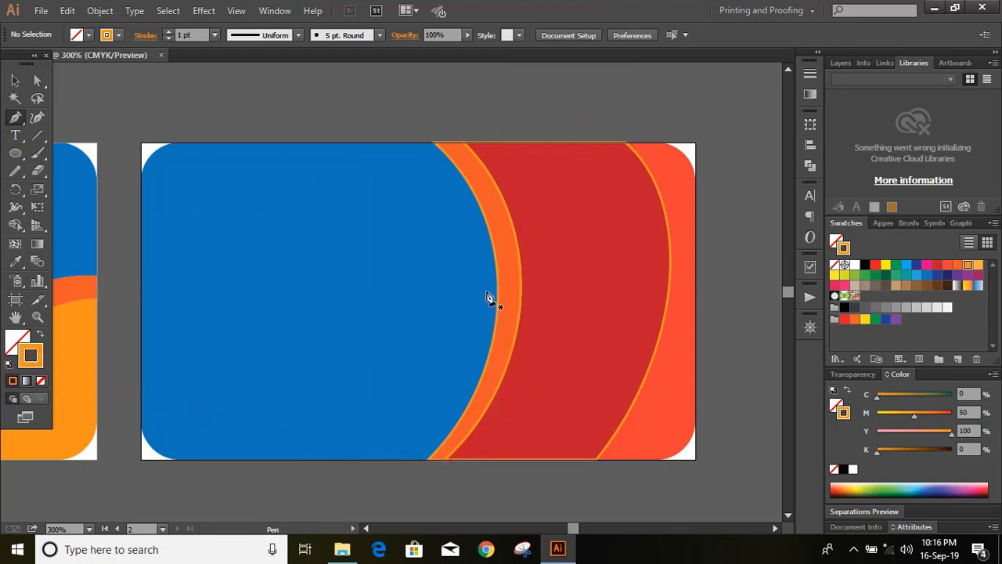
pyautogui.click(489, 290)
pyautogui.scroll(-1, 423, 407)
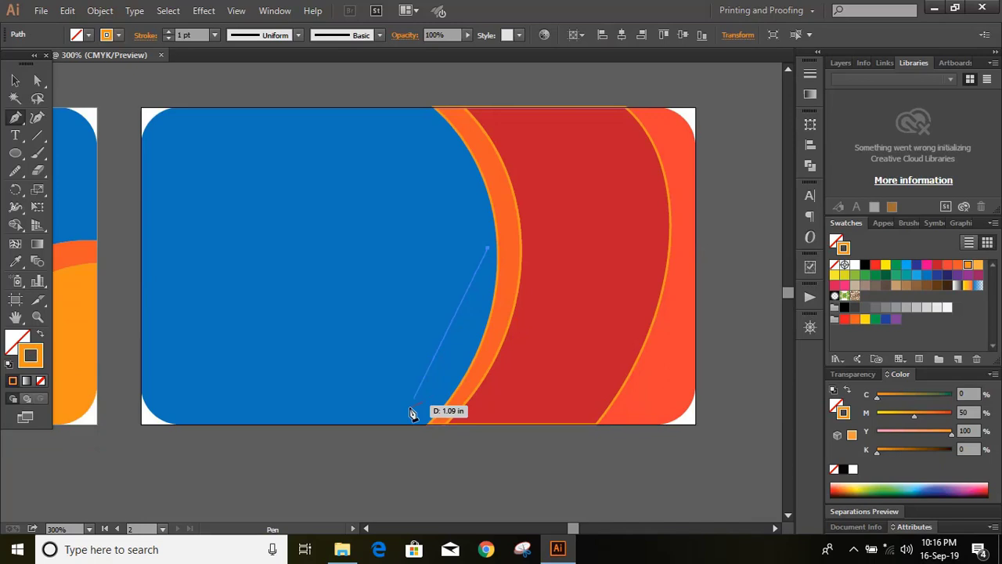
pyautogui.moveTo(370, 441); pyautogui.dragTo(235, 510)
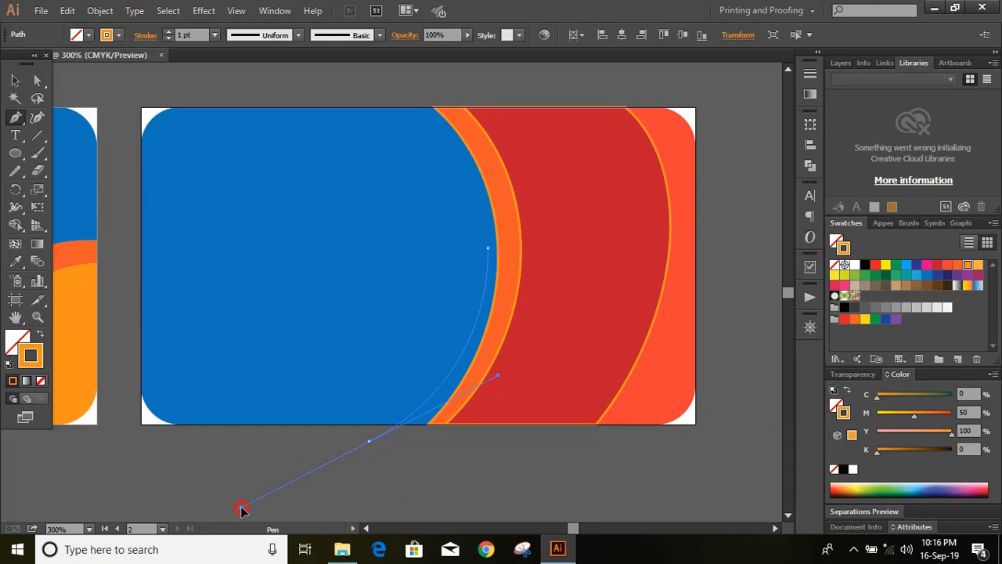
pyautogui.moveTo(241, 510); pyautogui.dragTo(241, 508)
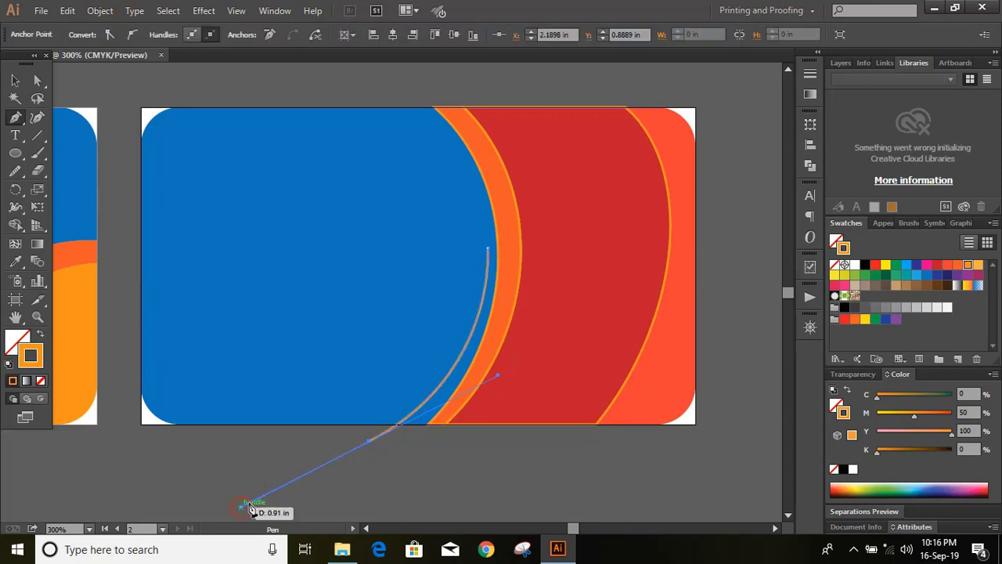
pyautogui.click(369, 442)
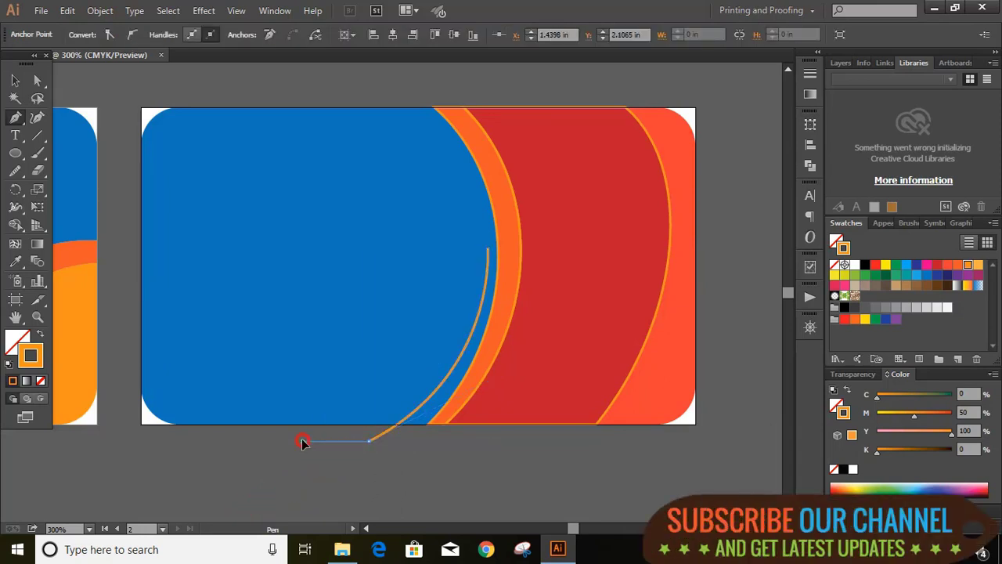
pyautogui.click(304, 443)
pyautogui.moveTo(489, 237); pyautogui.dragTo(498, 140)
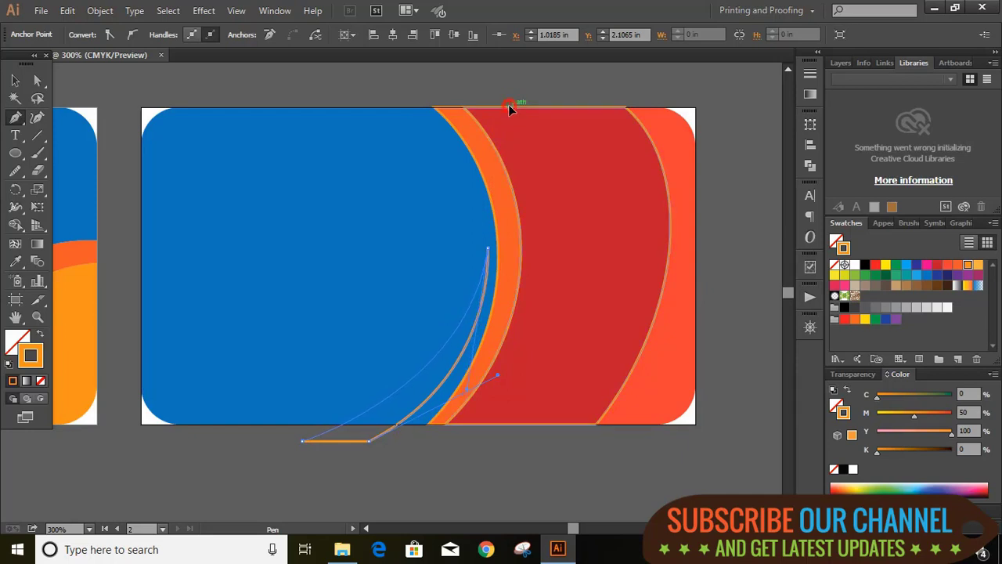
pyautogui.click(15, 79)
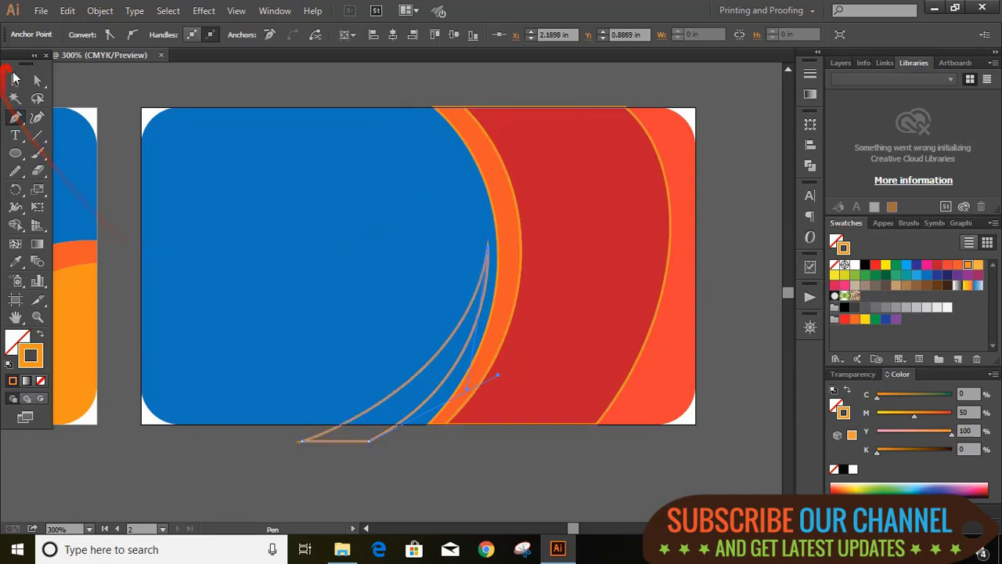
# Fill the swoosh sliver light grey using Shape Builder
pyautogui.click(435, 472)
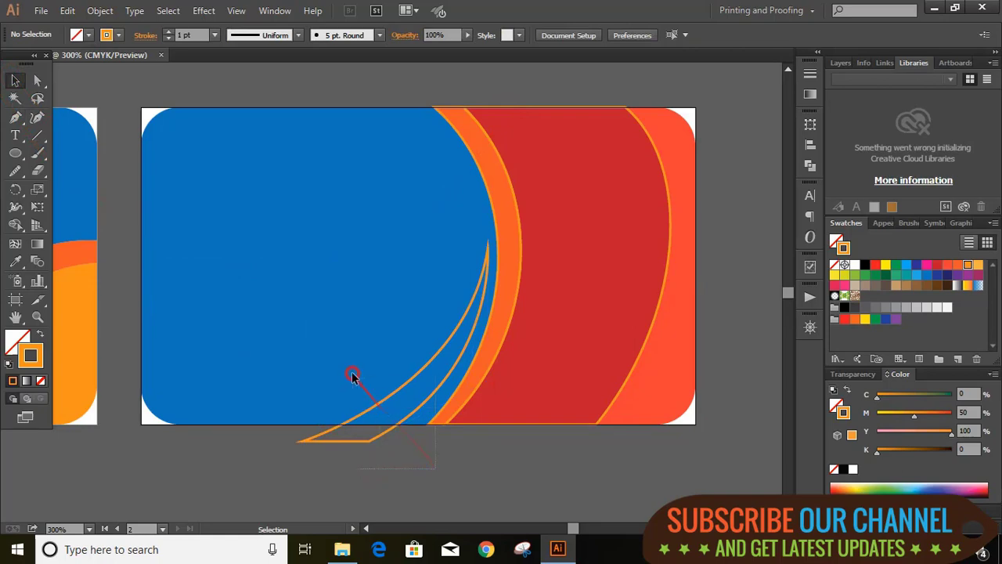
pyautogui.moveTo(353, 376); pyautogui.dragTo(349, 371)
pyautogui.click(15, 225)
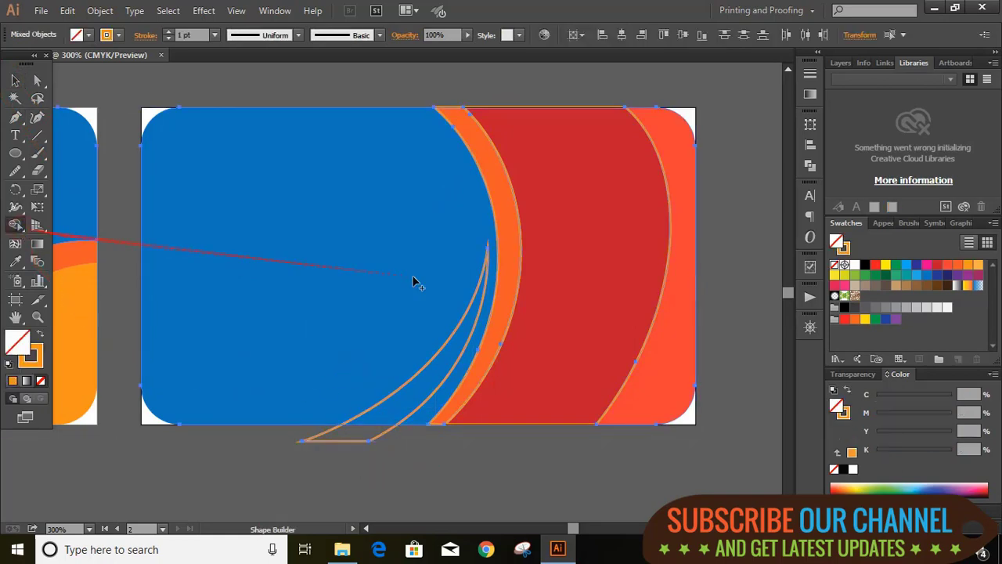
pyautogui.click(918, 308)
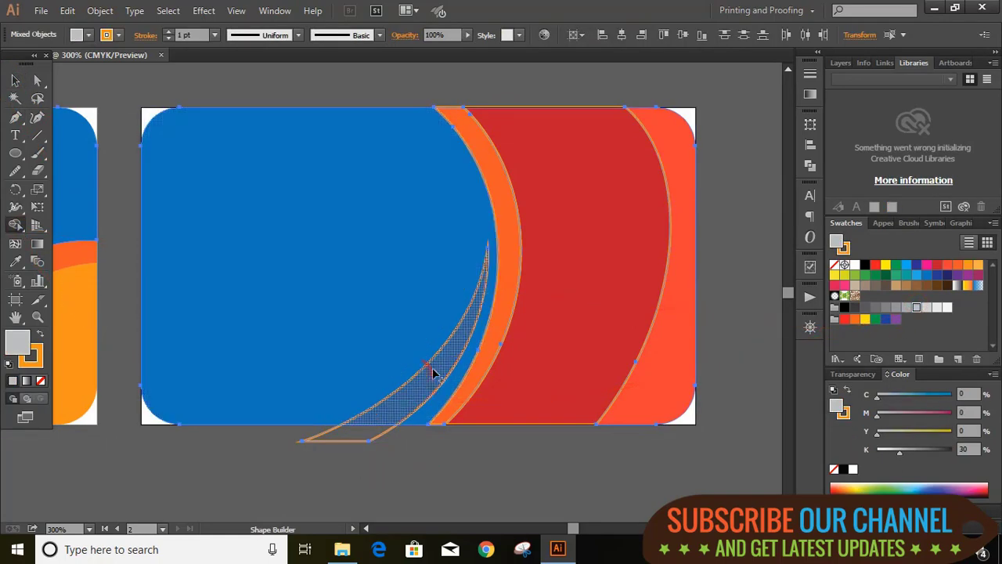
pyautogui.click(436, 374)
# Delete the swoosh piece hanging below the card
pyautogui.click(15, 80)
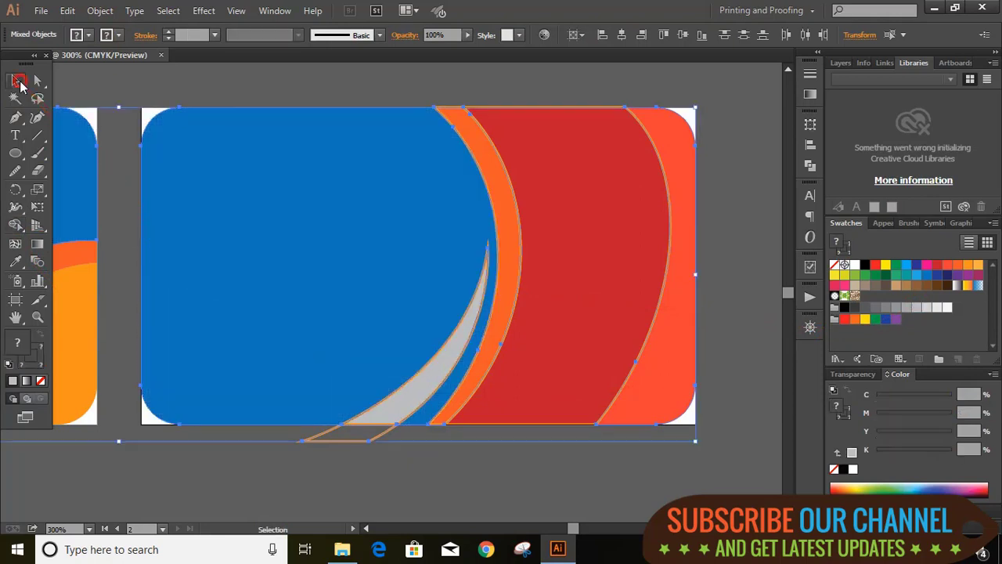
pyautogui.click(147, 83)
pyautogui.click(356, 443)
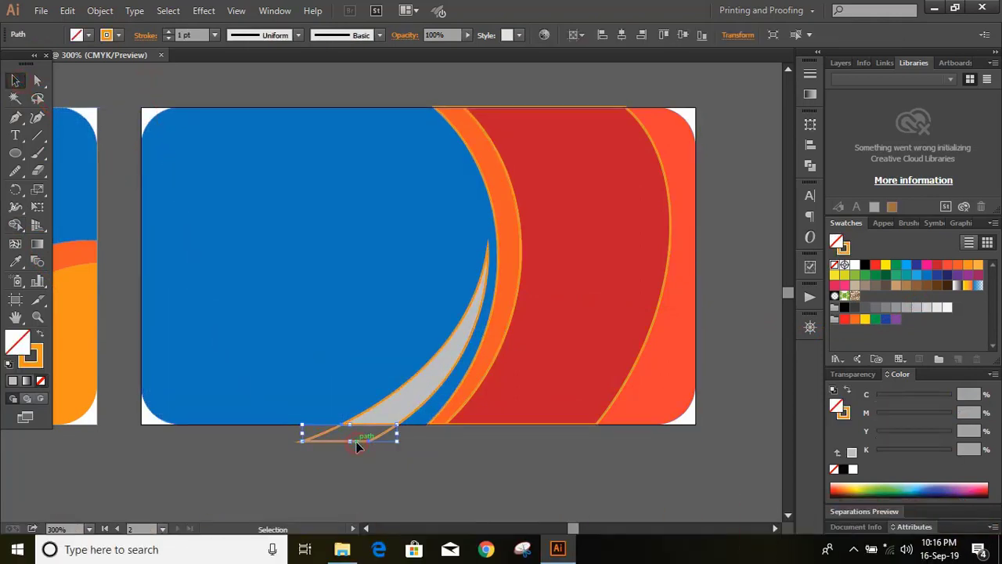
pyautogui.press('Delete')
# Set the stroke of all artwork to None
pyautogui.hotkey('ctrl', 'a')
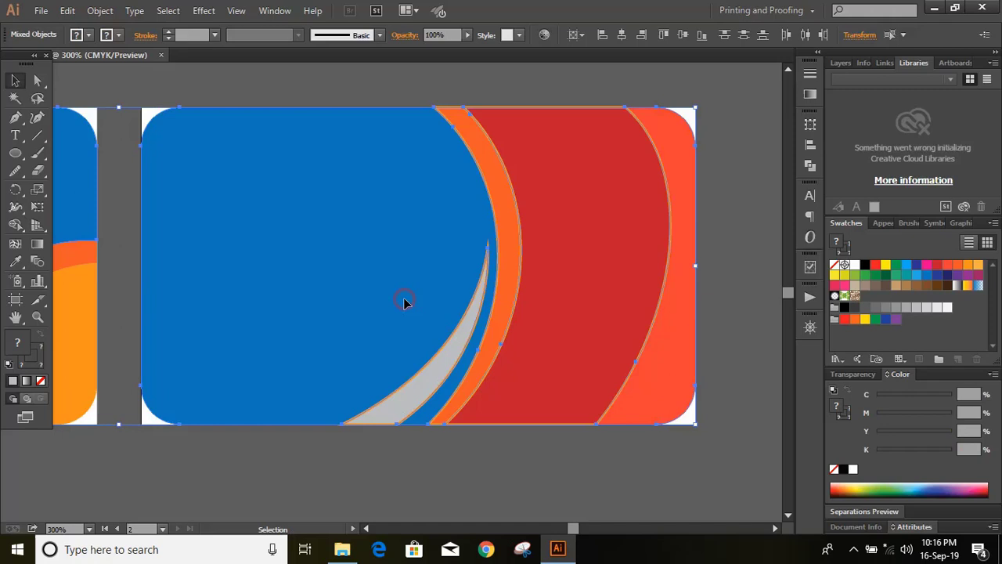
pyautogui.click(42, 381)
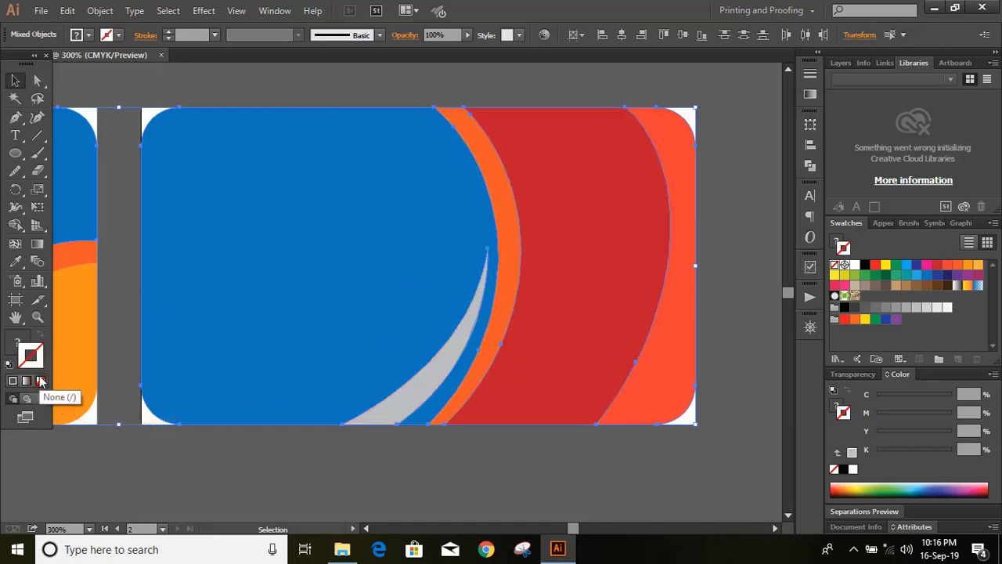
pyautogui.click(235, 469)
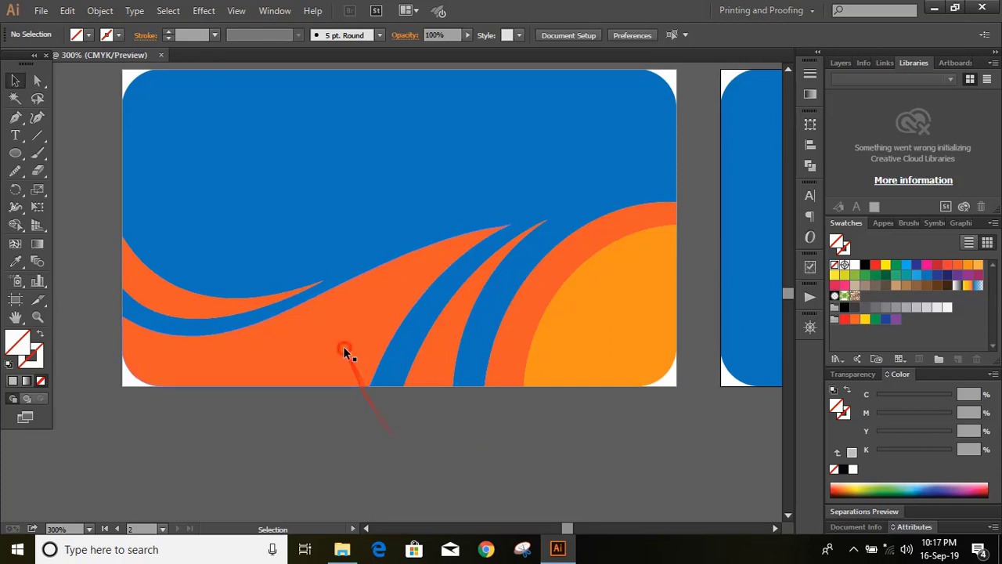
# Copy the two orange wave shapes, paste them in place, and fill the copy green
pyautogui.click(343, 349)
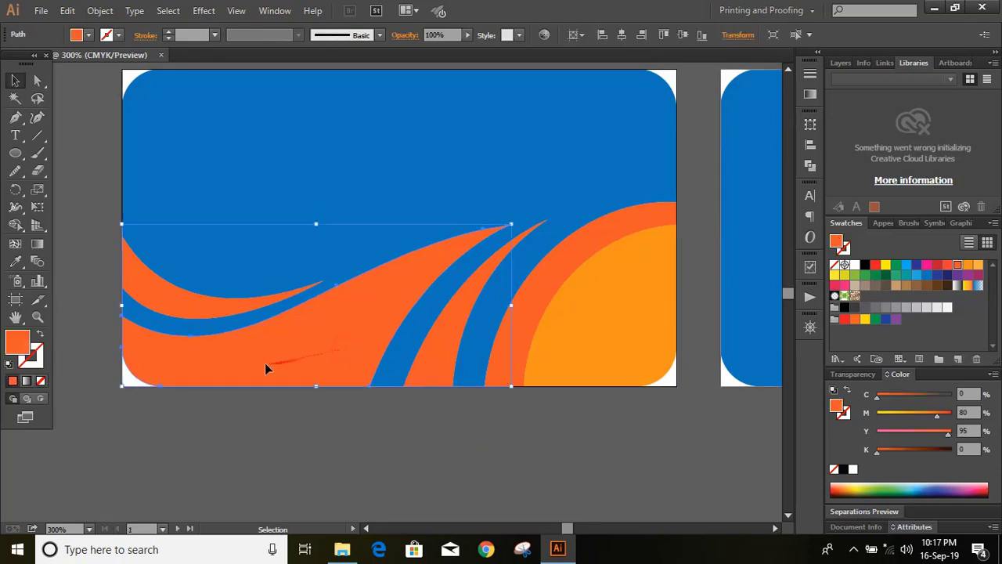
pyautogui.keyDown('shift'); pyautogui.click(431, 369); pyautogui.keyUp('shift')
pyautogui.click(99, 10)
pyautogui.moveTo(68, 11)
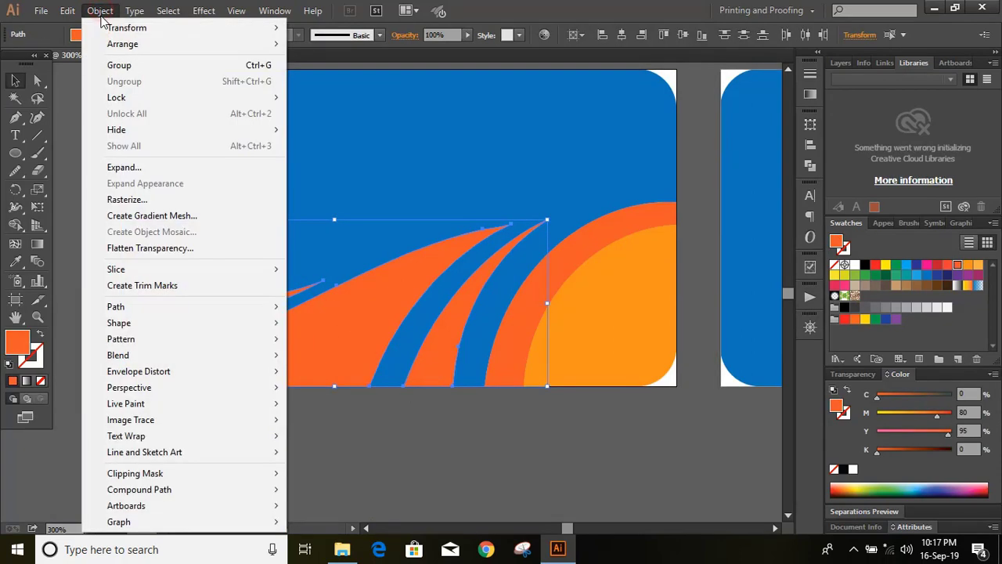
pyautogui.click(90, 81)
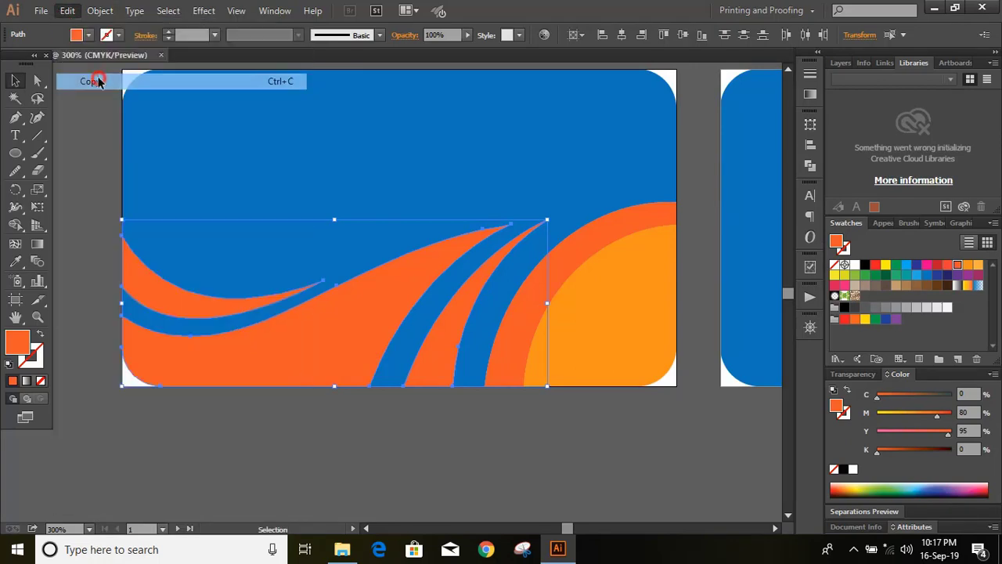
pyautogui.click(67, 10)
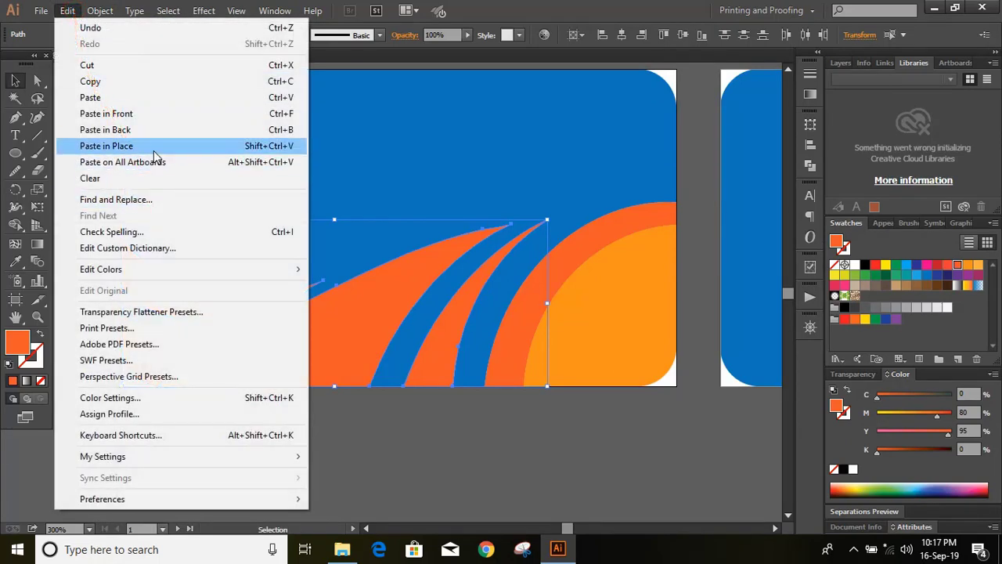
pyautogui.click(154, 146)
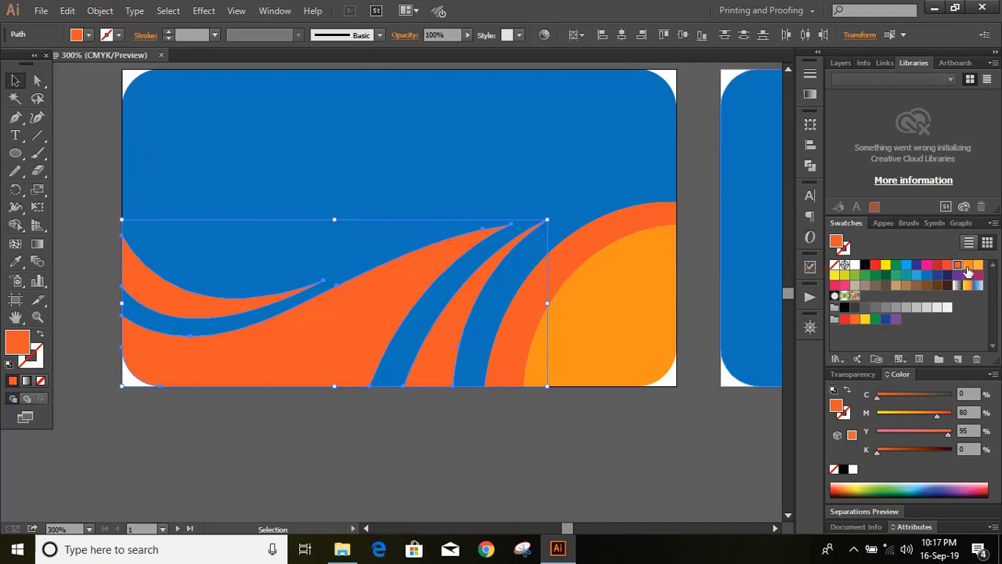
pyautogui.click(857, 277)
pyautogui.click(305, 437)
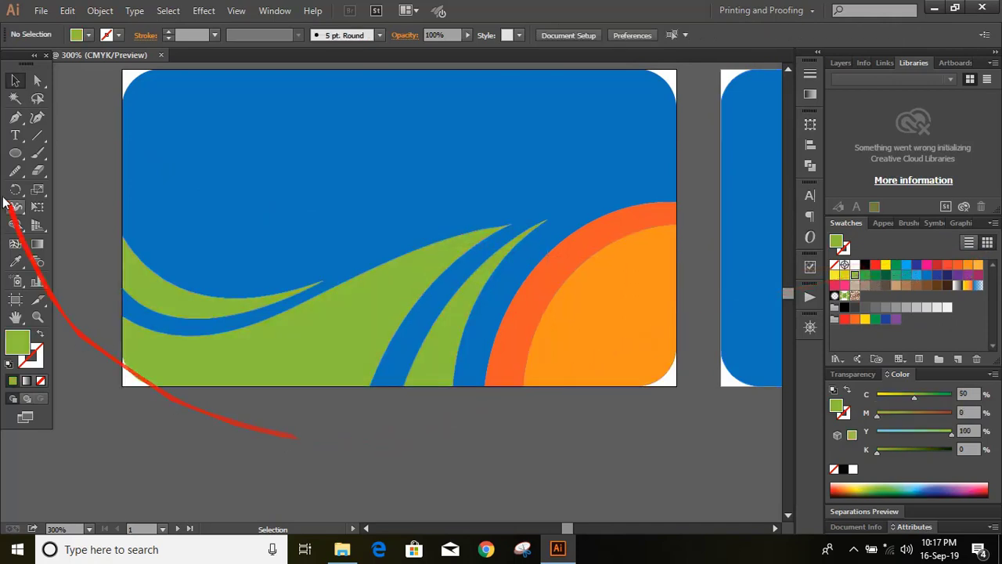
# Pen-draw a curved path from the green band's tip down past the card's lower-left corner
pyautogui.click(15, 117)
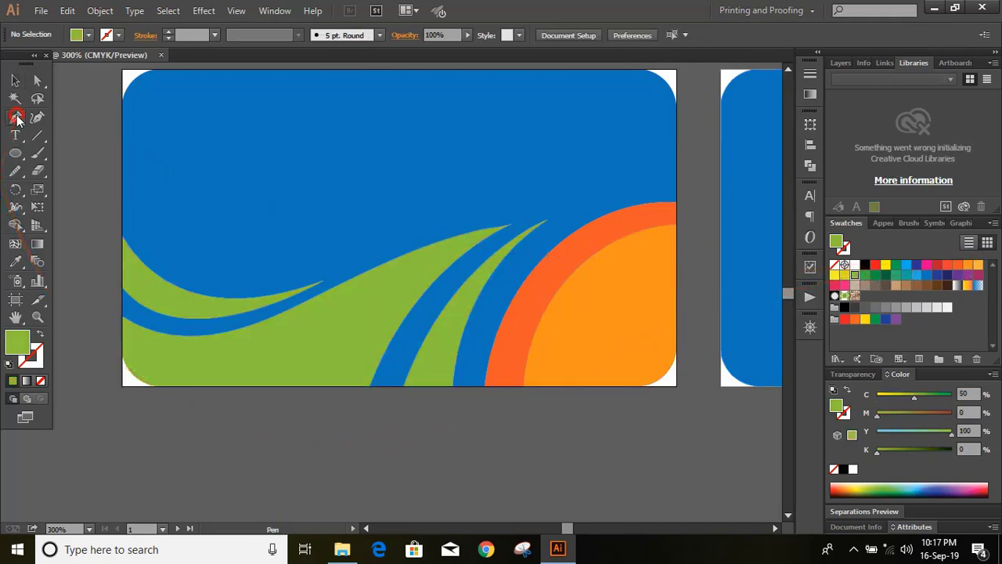
pyautogui.click(511, 225)
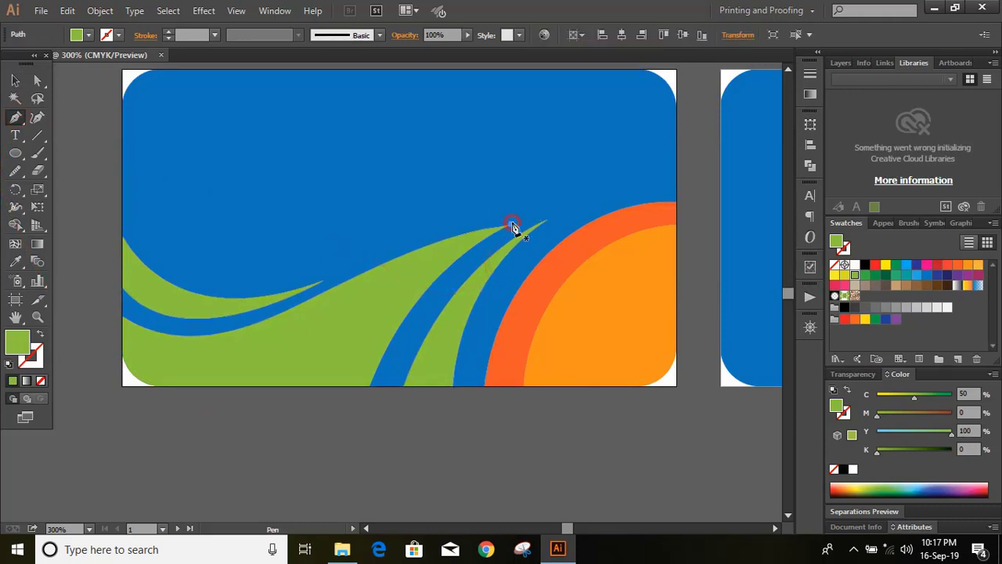
pyautogui.click(348, 322)
pyautogui.click(286, 387)
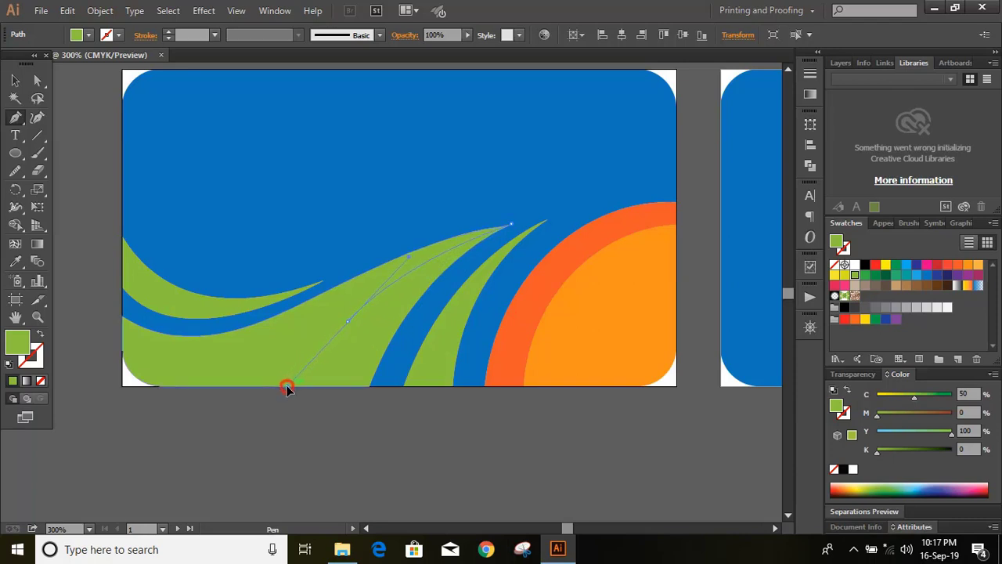
pyautogui.moveTo(287, 389); pyautogui.dragTo(288, 393)
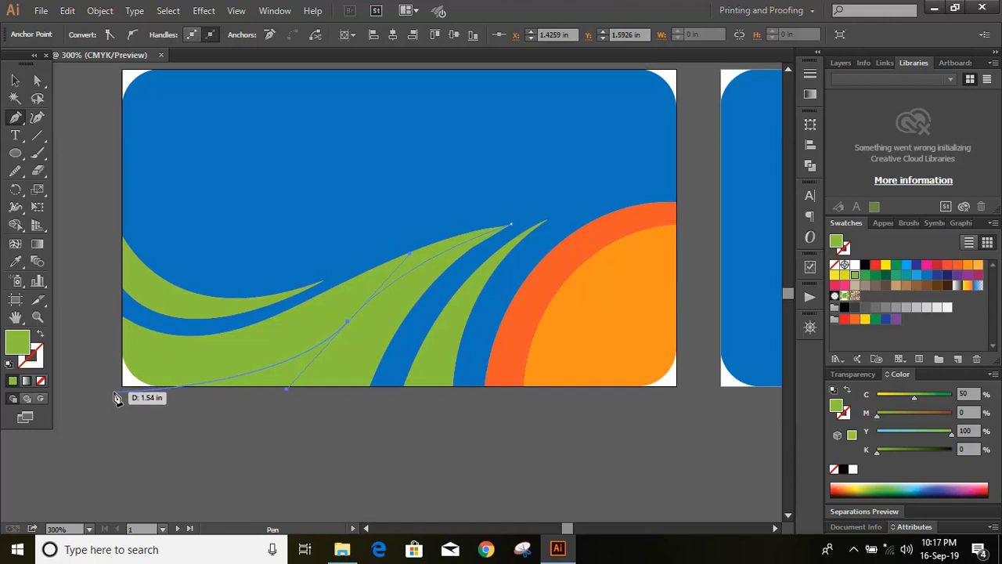
pyautogui.moveTo(114, 396); pyautogui.dragTo(84, 378)
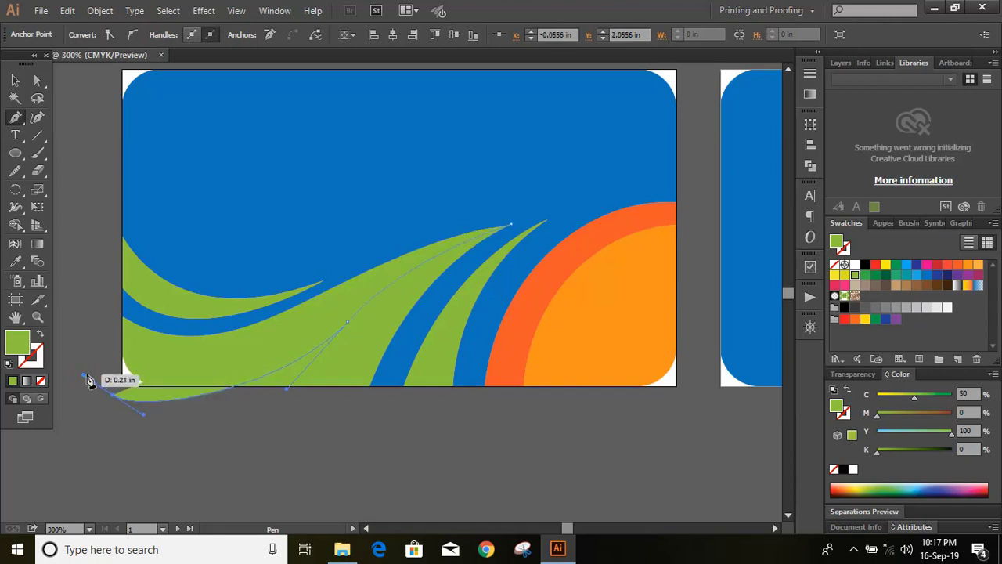
# Swap the new curve's green fill to a white stroke with no fill
pyautogui.click(14, 82)
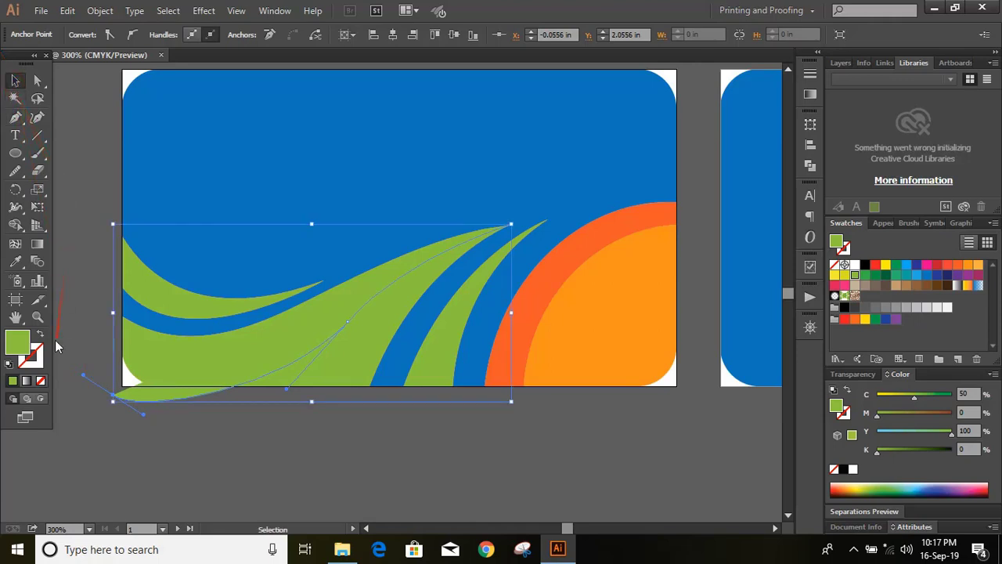
pyautogui.click(42, 381)
pyautogui.click(30, 357)
pyautogui.click(12, 381)
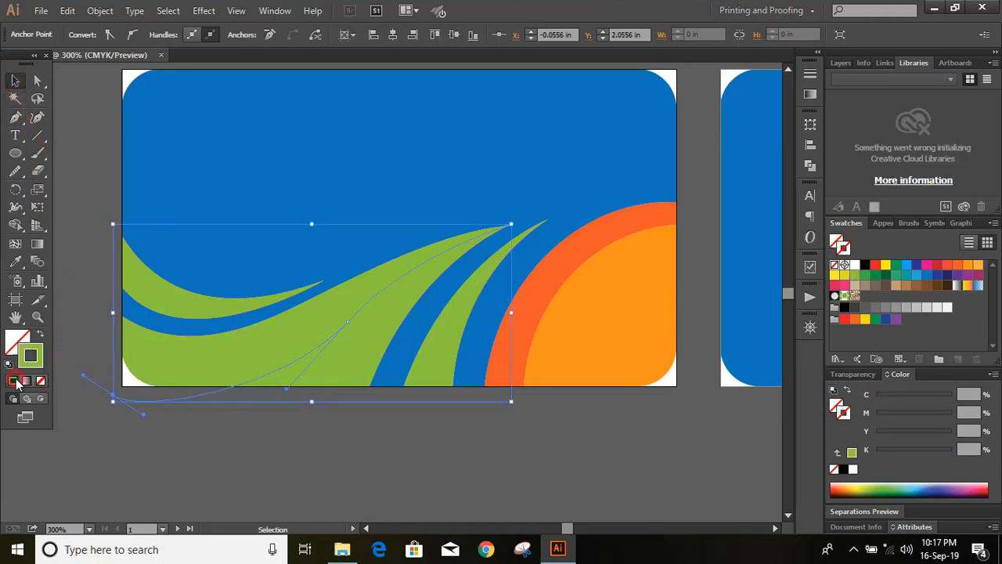
pyautogui.click(855, 265)
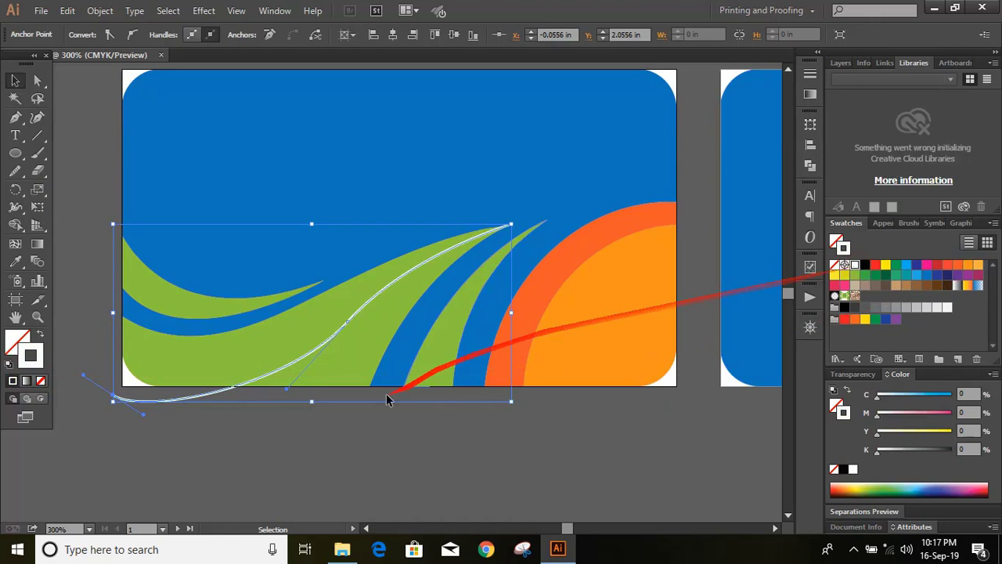
pyautogui.click(312, 432)
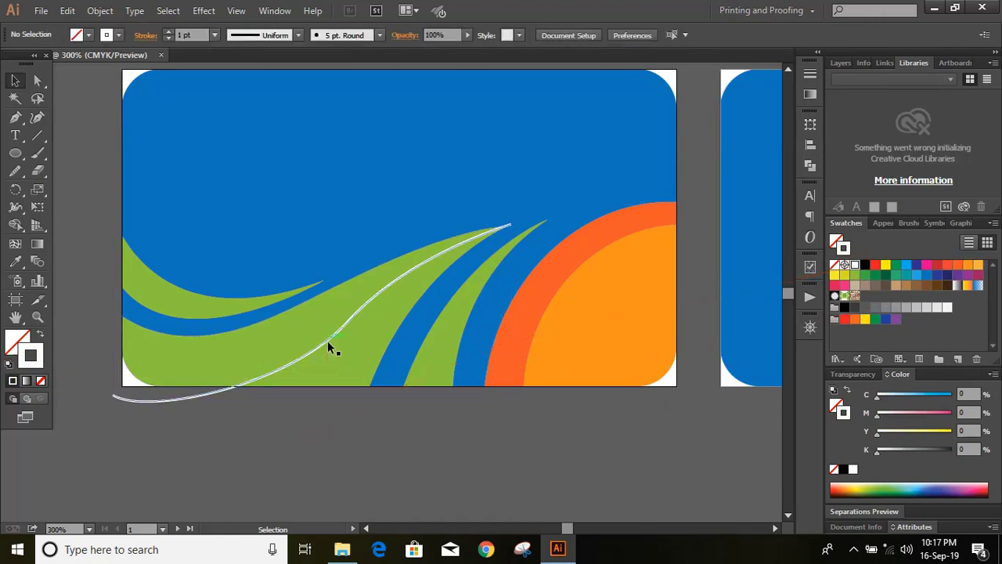
# Run the Smooth tool twice along the white curve to even out its bends
pyautogui.click(327, 350)
pyautogui.click(15, 171)
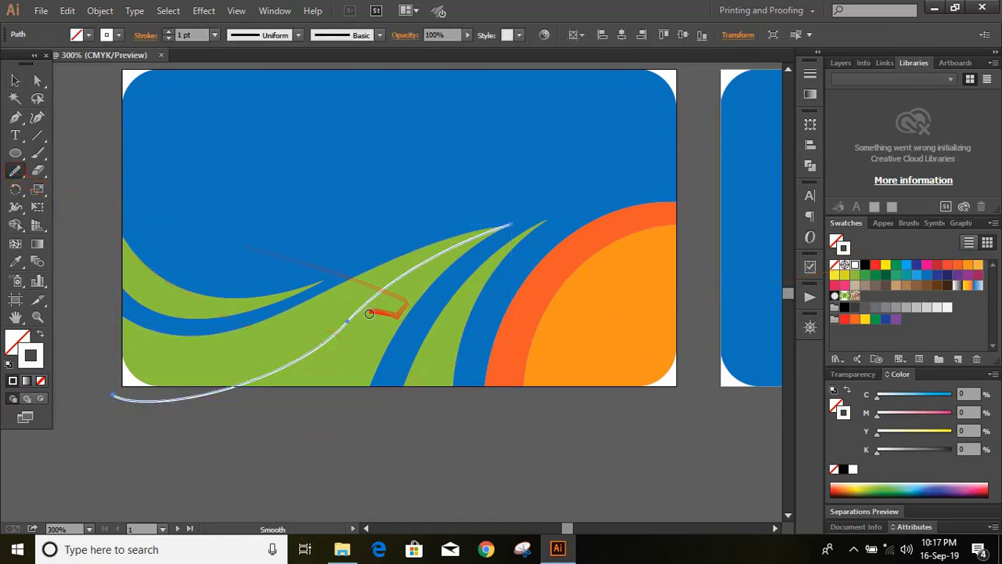
pyautogui.moveTo(382, 304)
pyautogui.mouseDown()
pyautogui.moveTo(329, 343)
pyautogui.moveTo(403, 277)
pyautogui.moveTo(279, 354)
pyautogui.moveTo(123, 336)
pyautogui.moveTo(349, 292)
pyautogui.mouseUp()
pyautogui.click(15, 80)
pyautogui.click(92, 159)
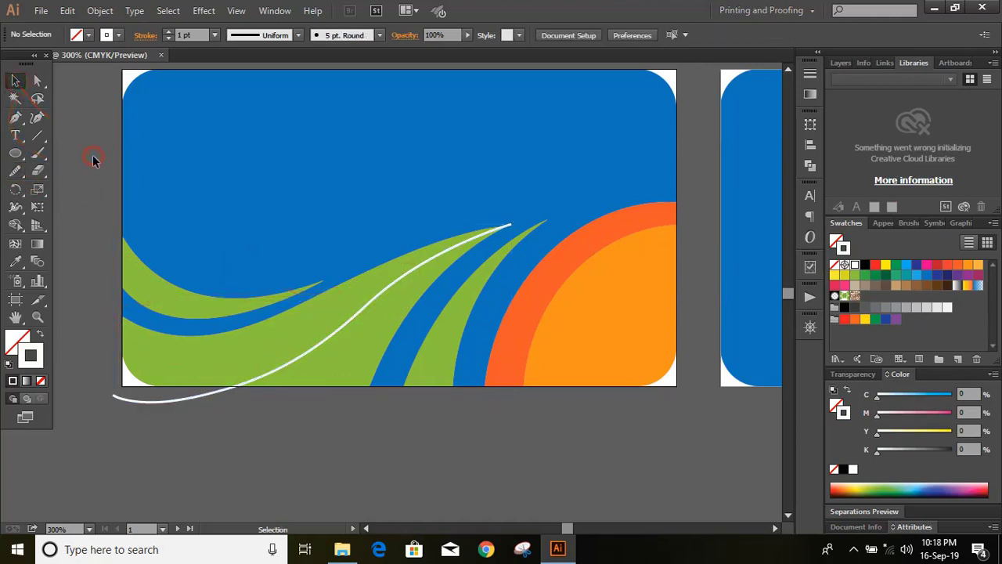
pyautogui.click(368, 305)
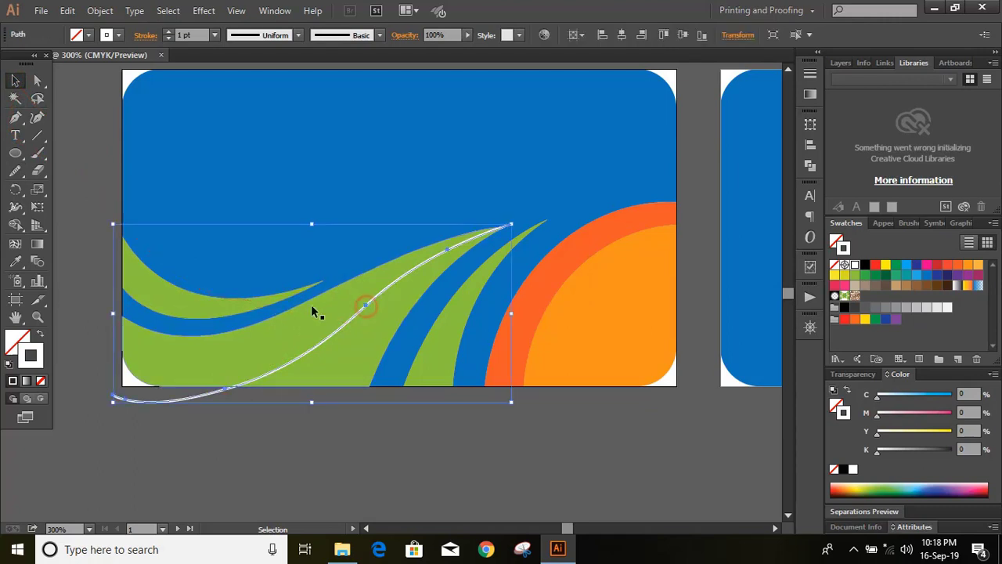
pyautogui.click(15, 170)
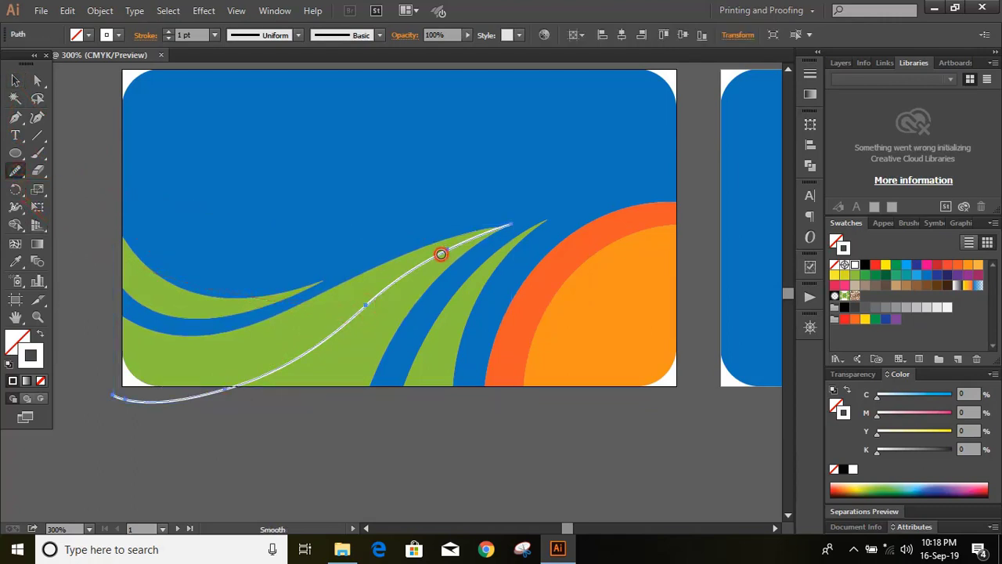
pyautogui.moveTo(440, 254); pyautogui.dragTo(341, 314)
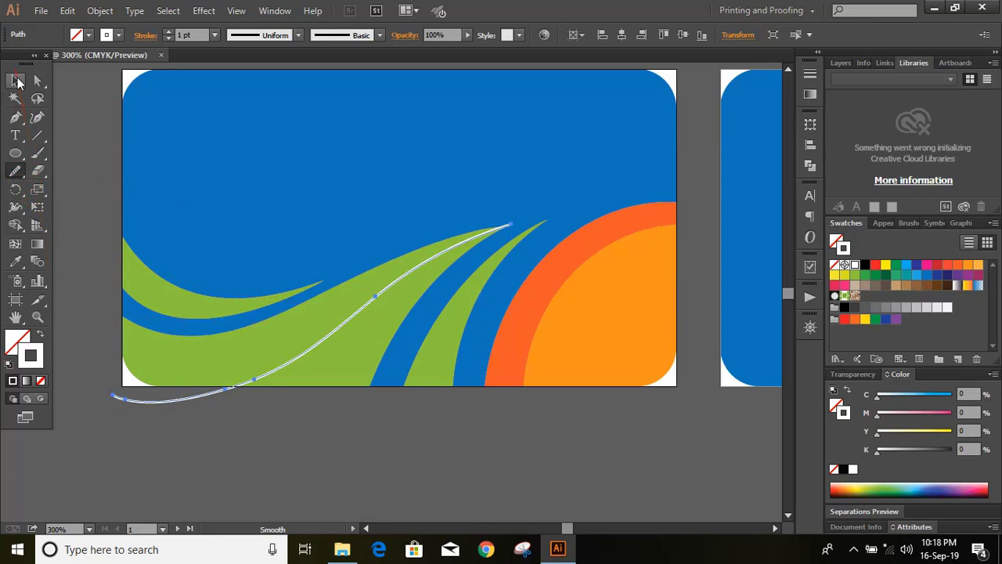
pyautogui.click(15, 80)
pyautogui.click(90, 161)
pyautogui.scroll(1, 97, 224)
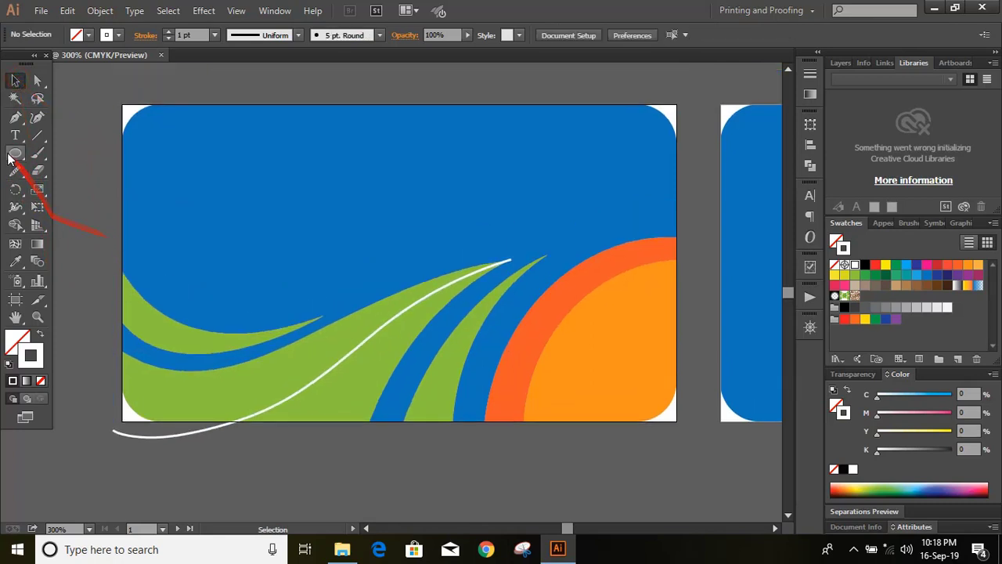
# Pen-draw a curve from the card's left edge along the upper-left green band to its tip
pyautogui.click(15, 117)
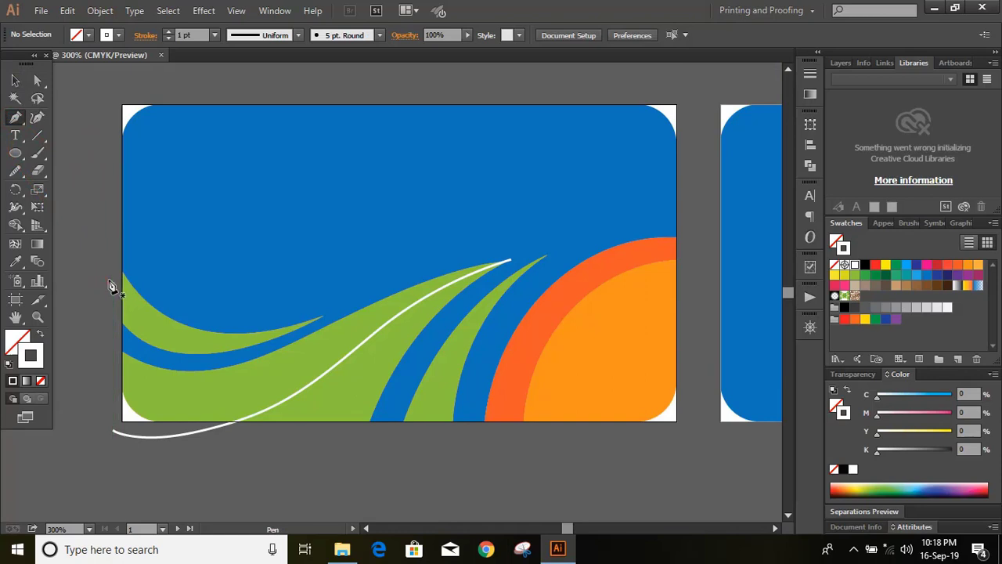
pyautogui.moveTo(108, 279)
pyautogui.mouseDown()
pyautogui.moveTo(319, 330)
pyautogui.moveTo(484, 251)
pyautogui.moveTo(485, 238)
pyautogui.mouseUp()
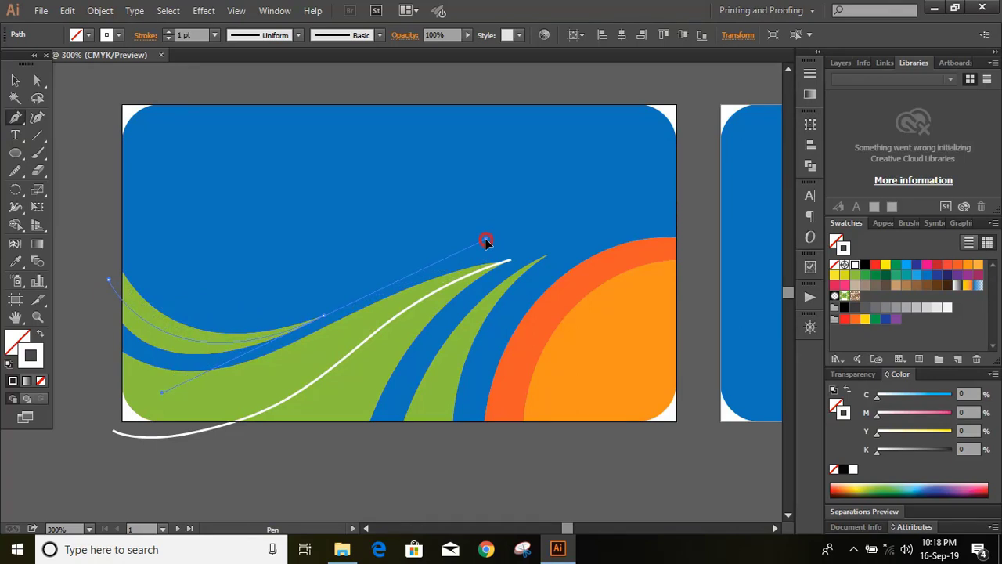
pyautogui.moveTo(486, 242); pyautogui.dragTo(478, 242)
pyautogui.click(15, 80)
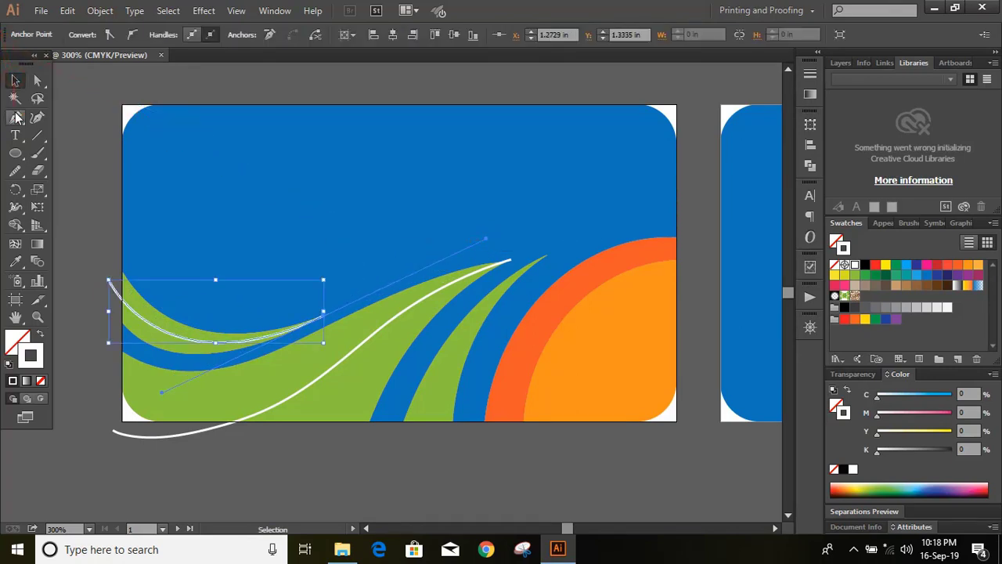
# Pen-draw a third curve through the right green band ending below the card's bottom edge
pyautogui.click(16, 118)
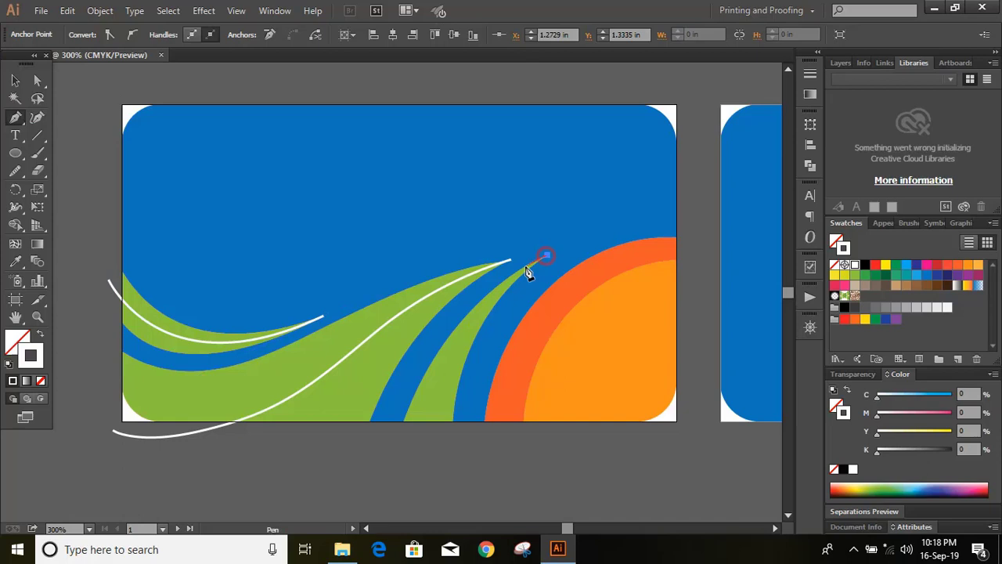
pyautogui.moveTo(527, 272); pyautogui.dragTo(528, 274)
pyautogui.scroll(-2, 459, 403)
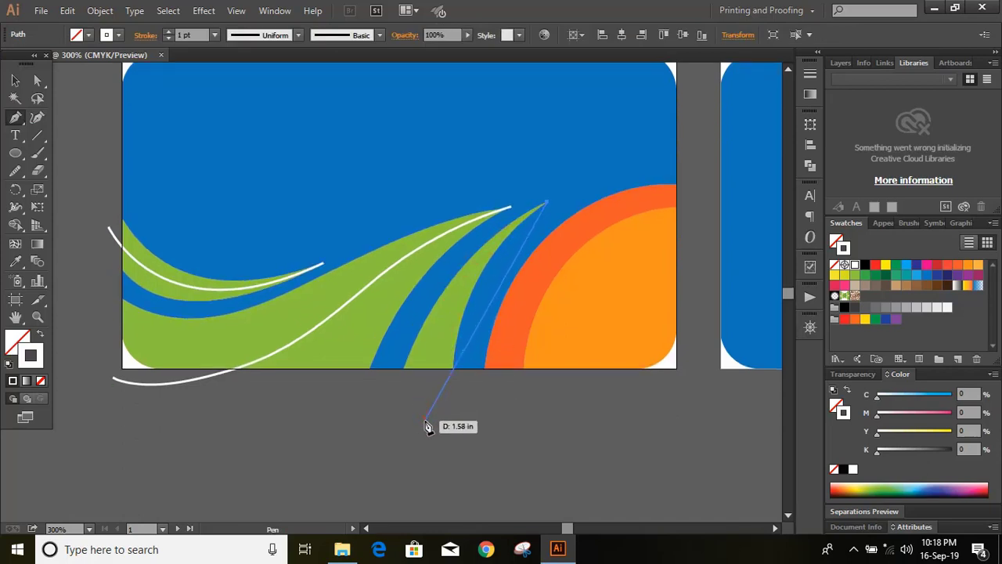
pyautogui.moveTo(426, 421)
pyautogui.mouseDown()
pyautogui.moveTo(417, 470)
pyautogui.moveTo(427, 435)
pyautogui.mouseUp()
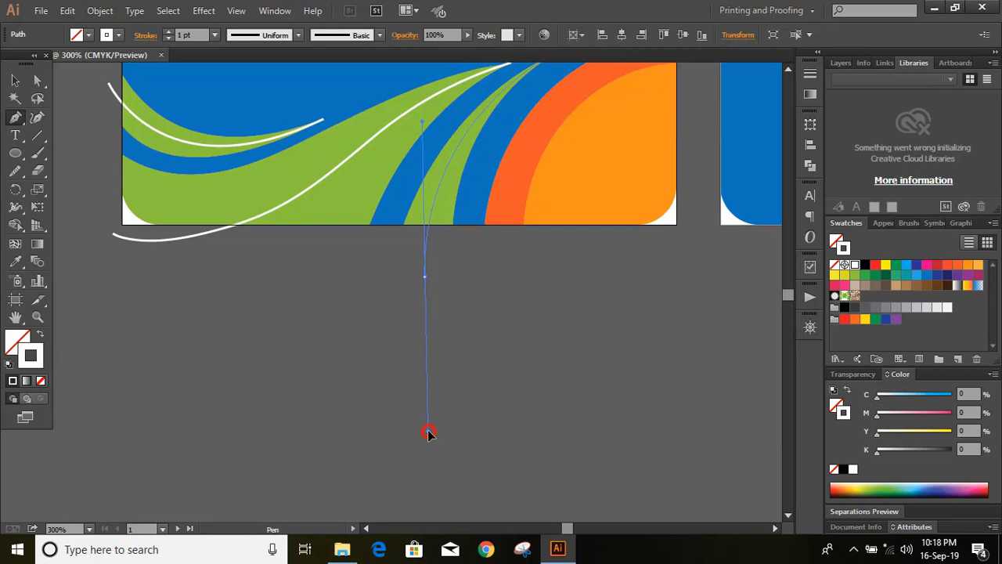
pyautogui.moveTo(428, 433); pyautogui.dragTo(431, 434)
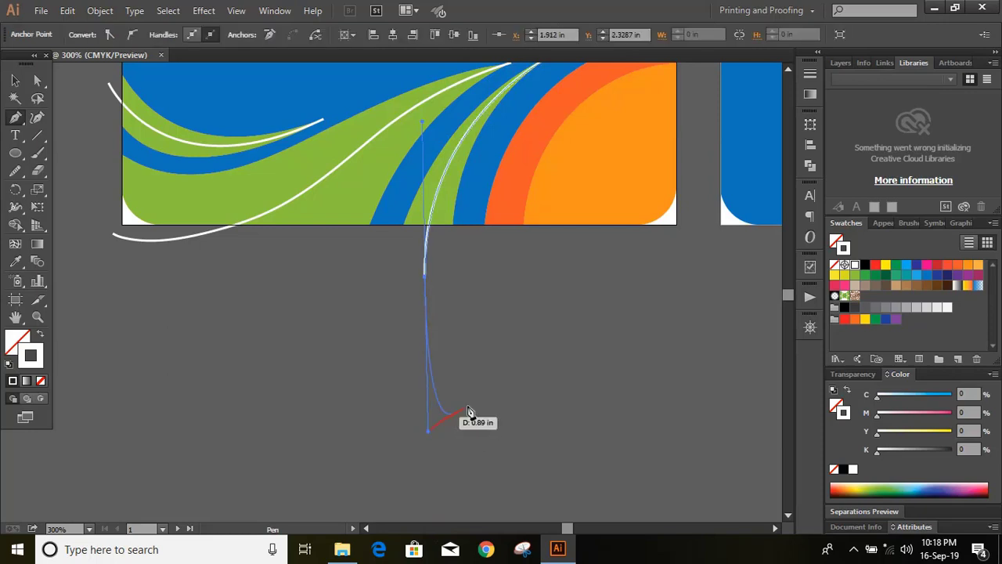
pyautogui.scroll(2, 486, 403)
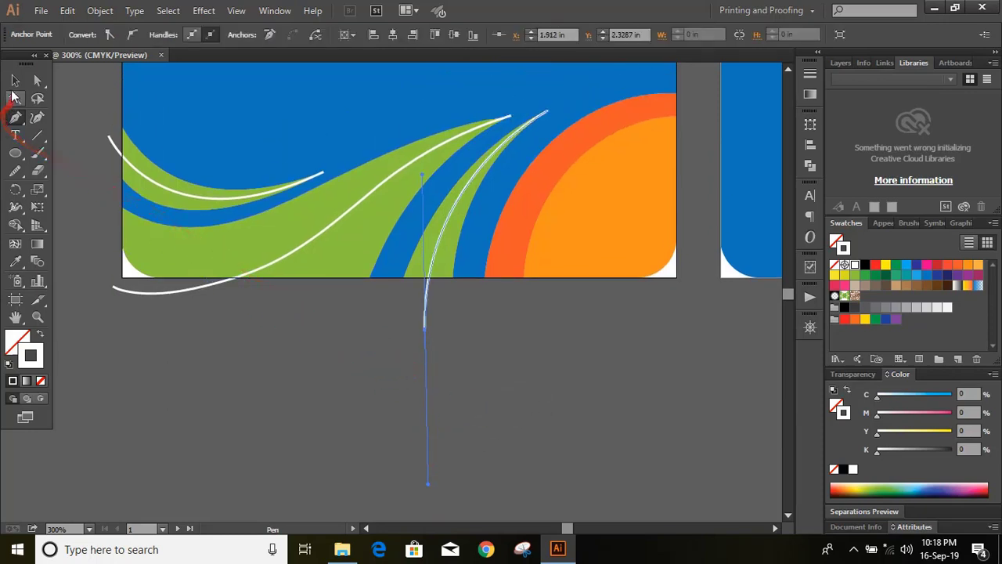
pyautogui.click(15, 80)
pyautogui.click(193, 389)
pyautogui.scroll(3, 235, 375)
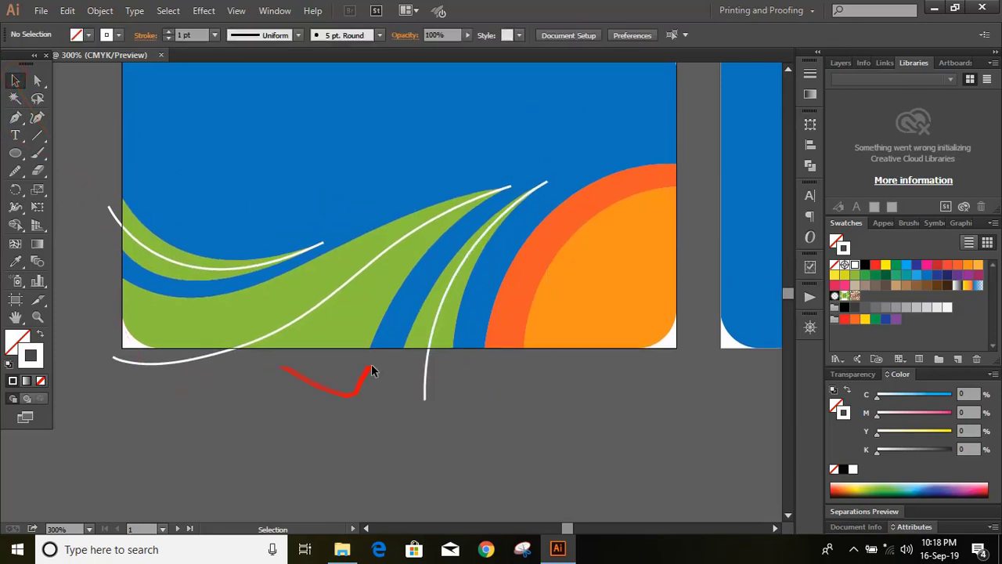
# Select the white curves with the green bands and Shape Builder three sections orange
pyautogui.click(430, 338)
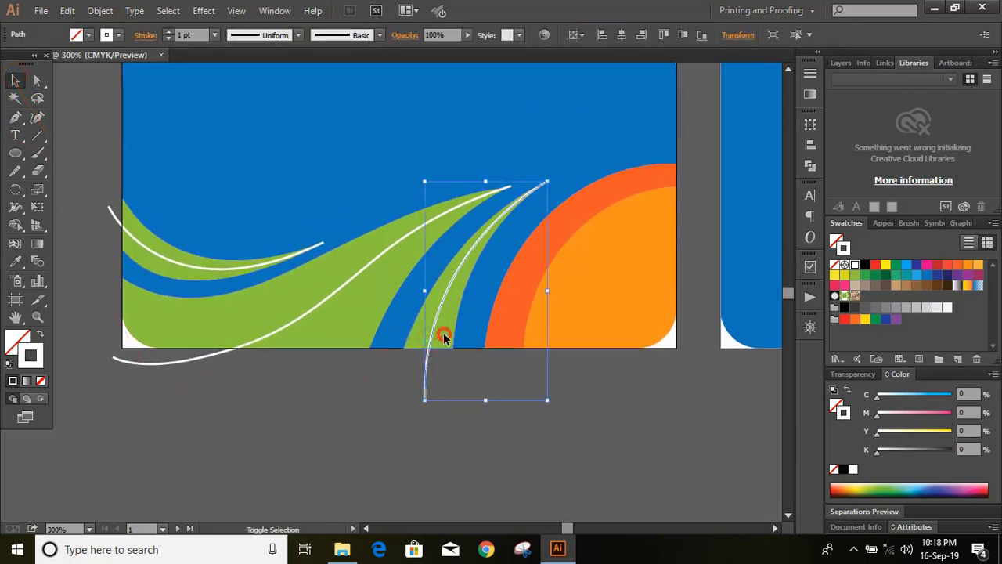
pyautogui.keyDown('shift'); pyautogui.click(444, 336); pyautogui.keyUp('shift')
pyautogui.keyDown('shift'); pyautogui.click(311, 313); pyautogui.keyUp('shift')
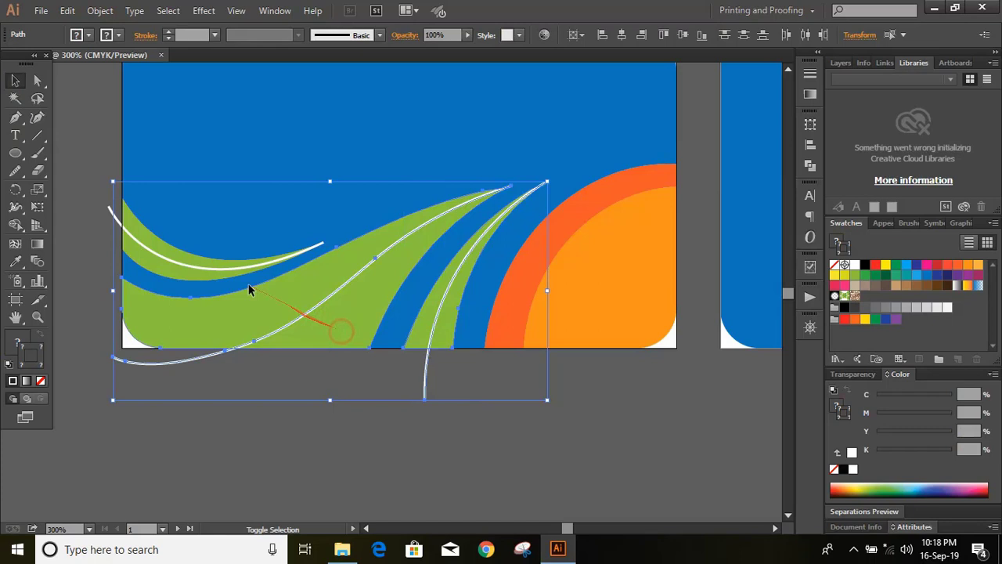
pyautogui.keyDown('shift'); pyautogui.click(208, 267); pyautogui.keyUp('shift')
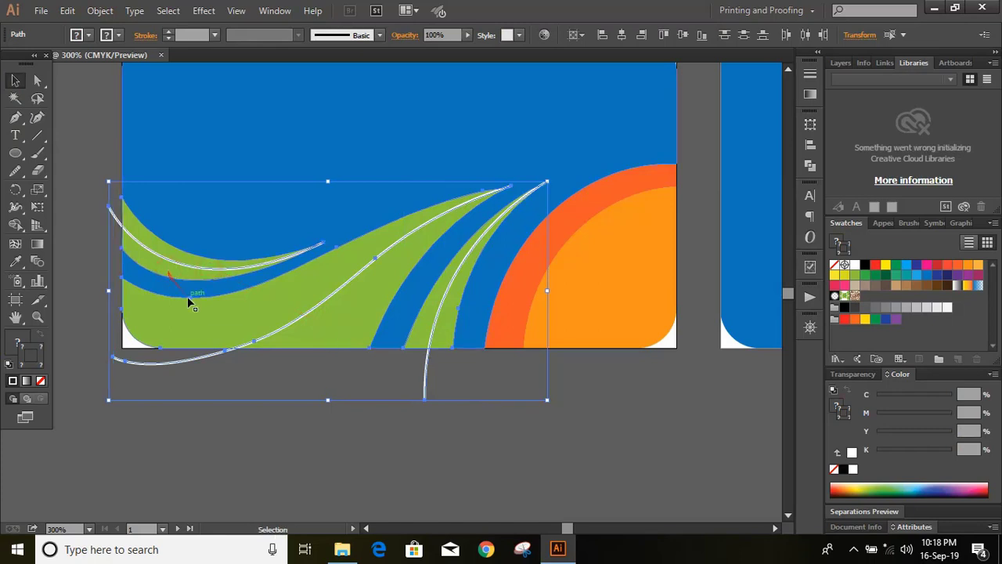
pyautogui.hotkey('ctrl', '+')
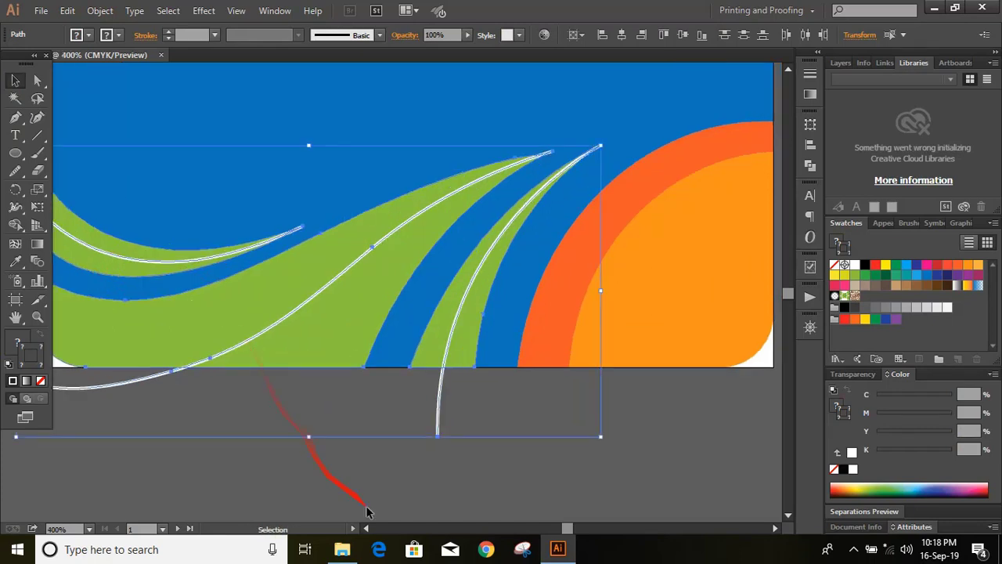
pyautogui.click(366, 529)
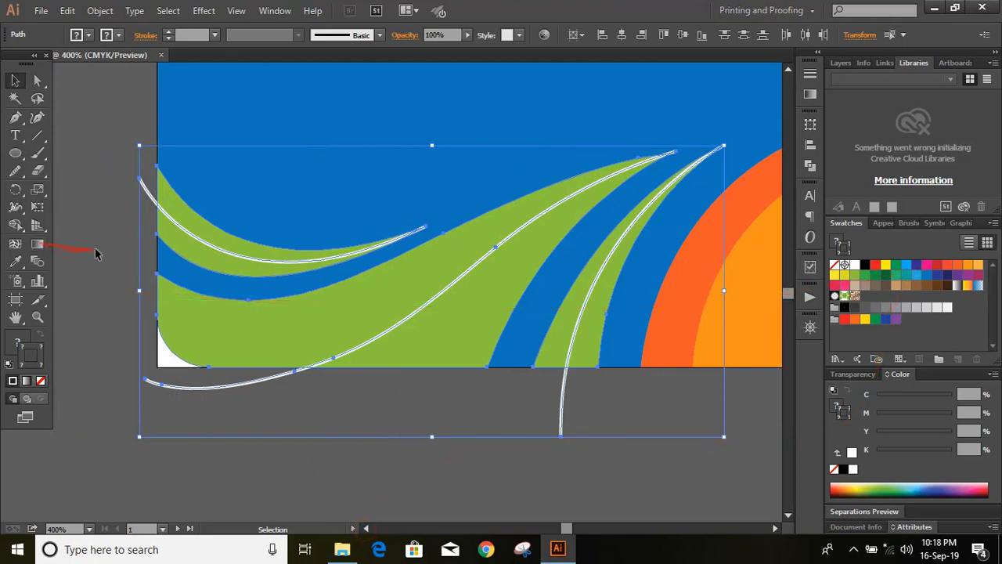
pyautogui.click(14, 225)
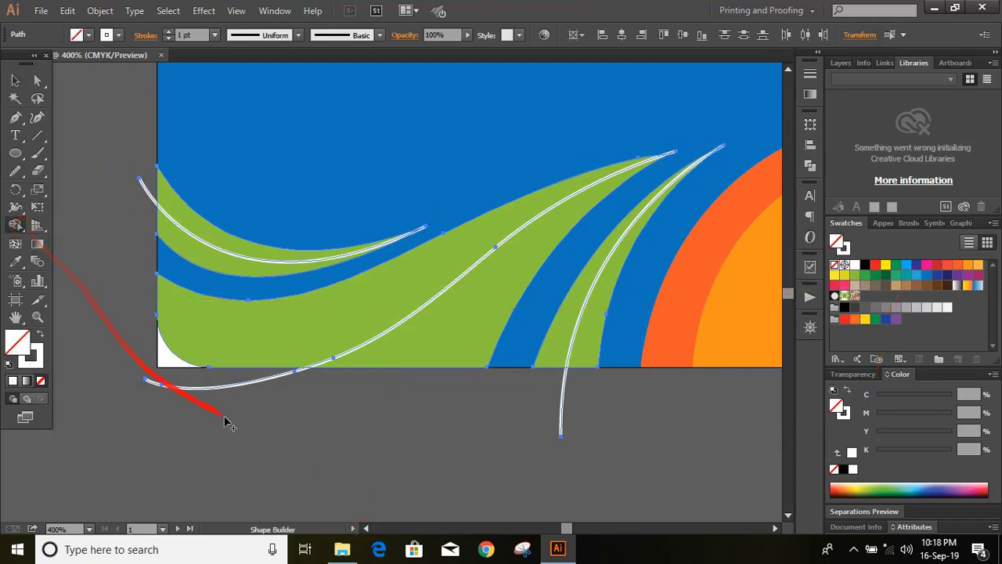
pyautogui.click(302, 335)
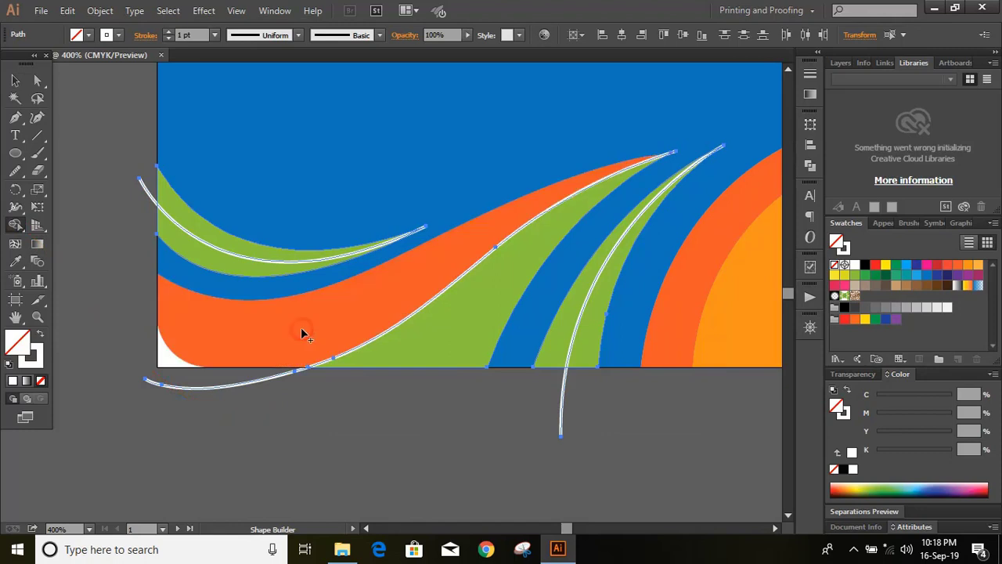
pyautogui.click(217, 231)
pyautogui.click(572, 323)
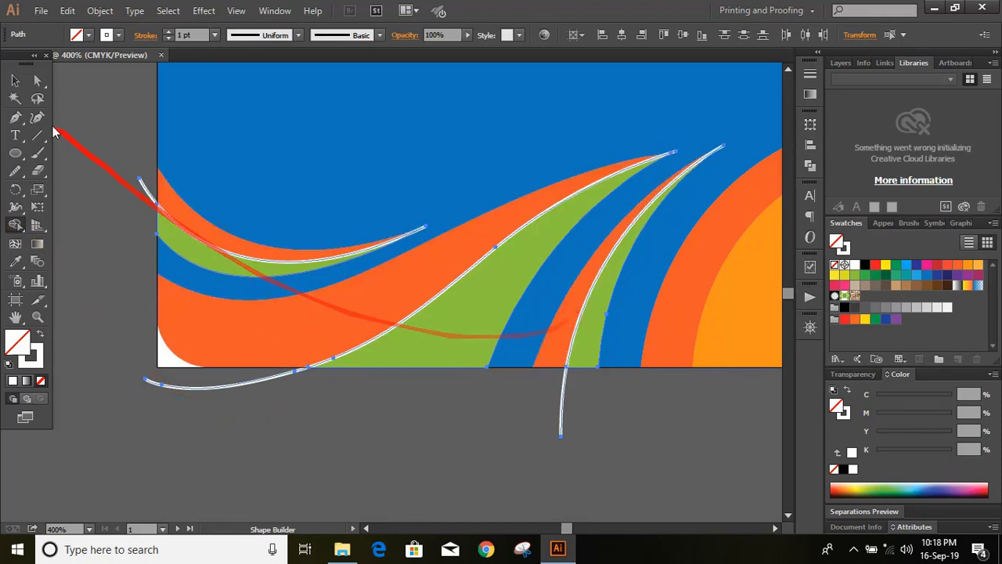
pyautogui.click(15, 80)
pyautogui.click(84, 167)
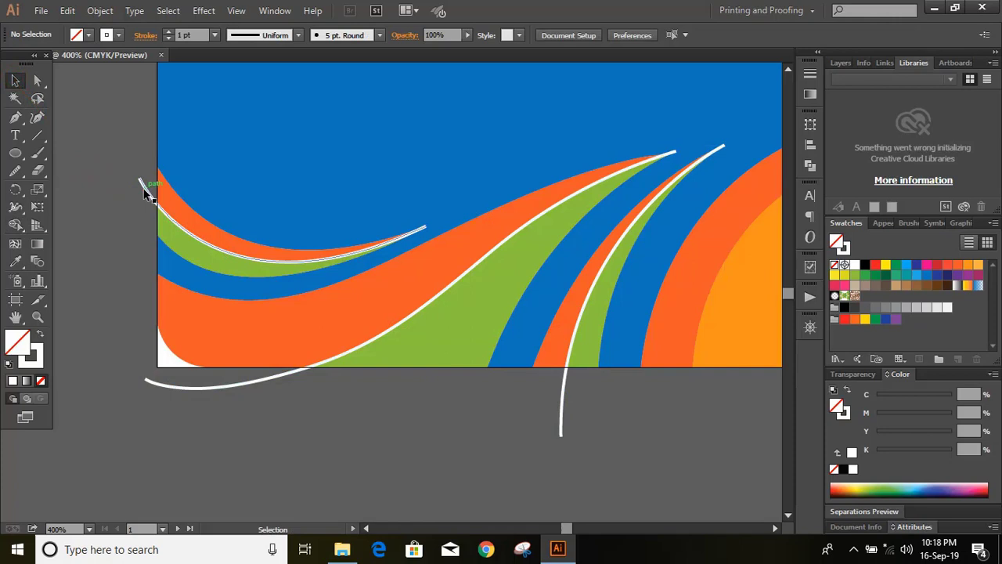
# Delete the three leftover white guide curves, then scroll the view right
pyautogui.click(141, 188)
pyautogui.press('Delete')
pyautogui.click(186, 385)
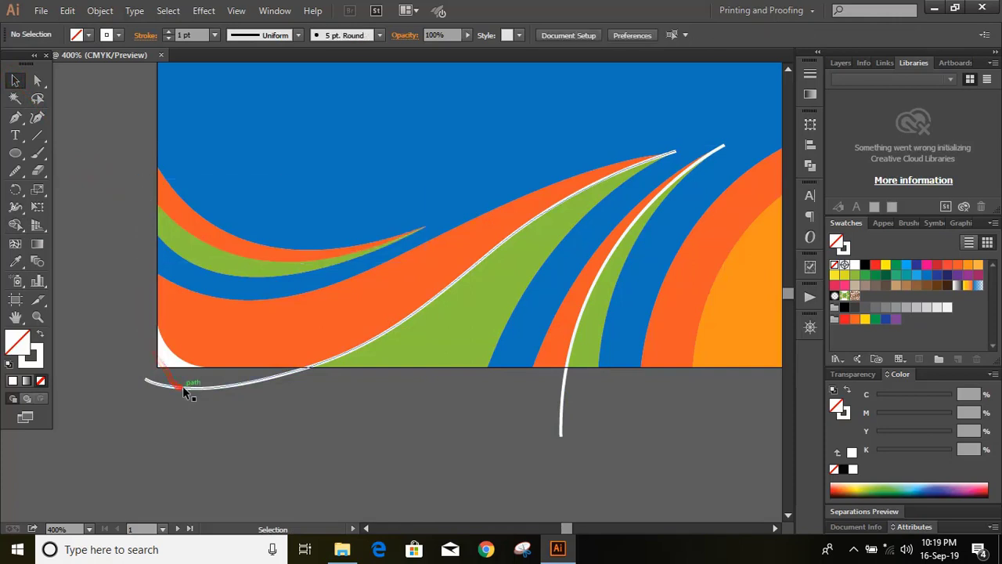
pyautogui.press('Delete')
pyautogui.click(562, 427)
pyautogui.press('Delete')
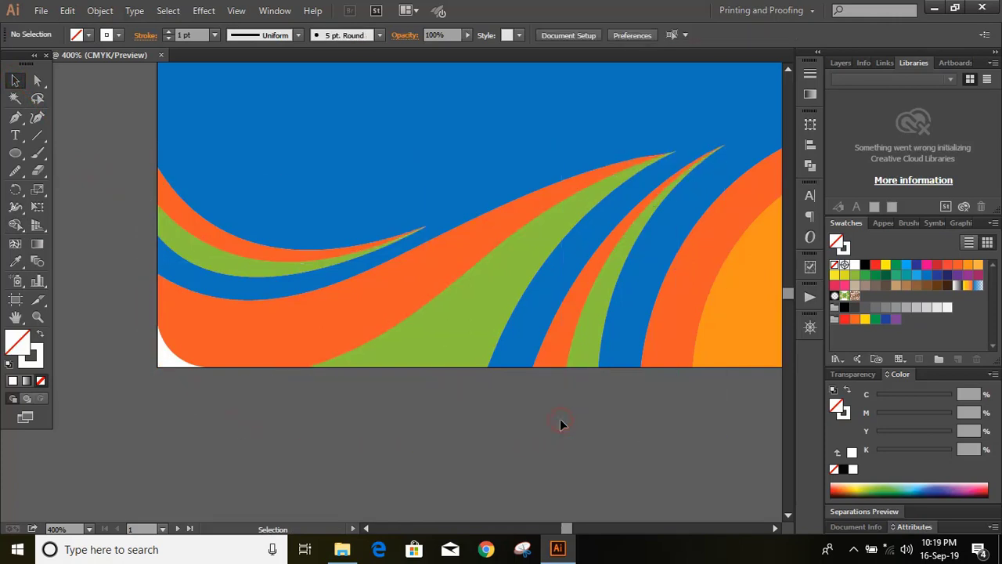
pyautogui.click(776, 530)
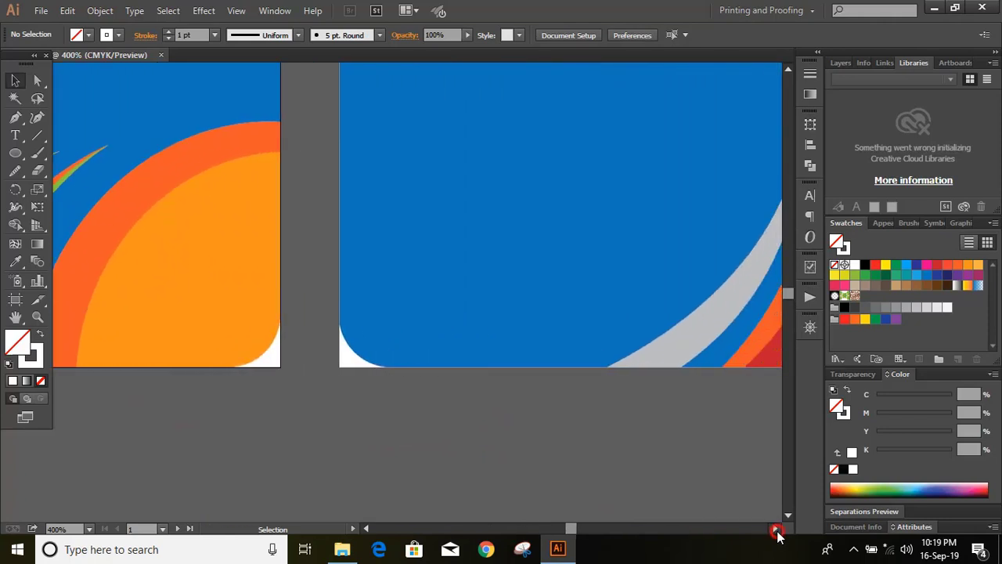
# Pen-draw a dividing curve down through the grey swoosh
pyautogui.click(16, 117)
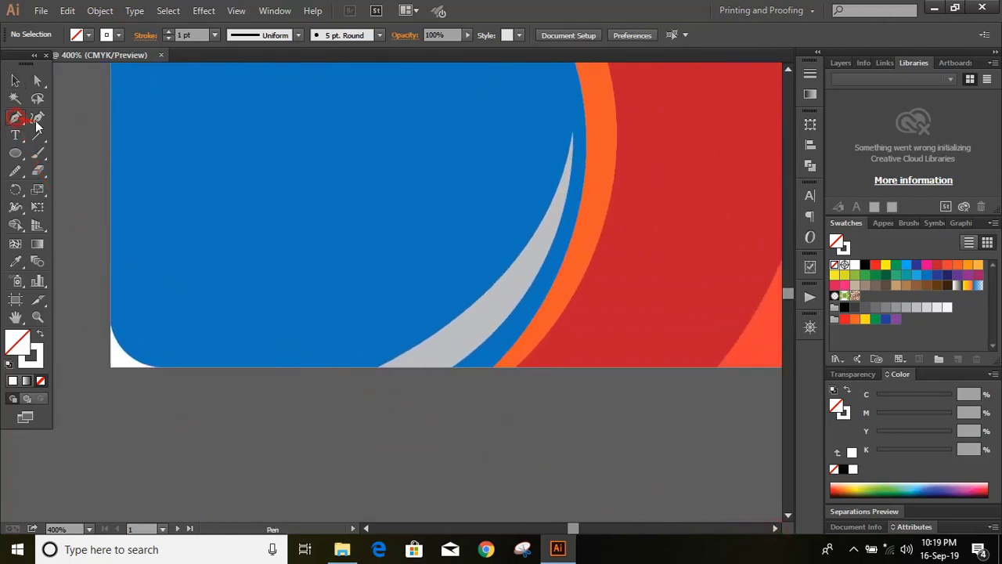
pyautogui.click(572, 135)
pyautogui.moveTo(335, 410); pyautogui.dragTo(95, 505)
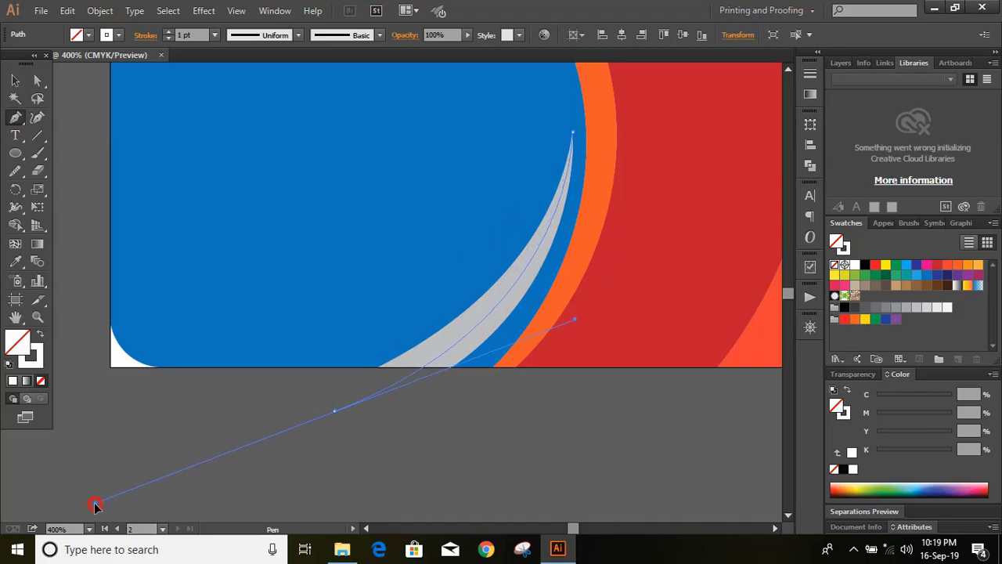
pyautogui.click(14, 81)
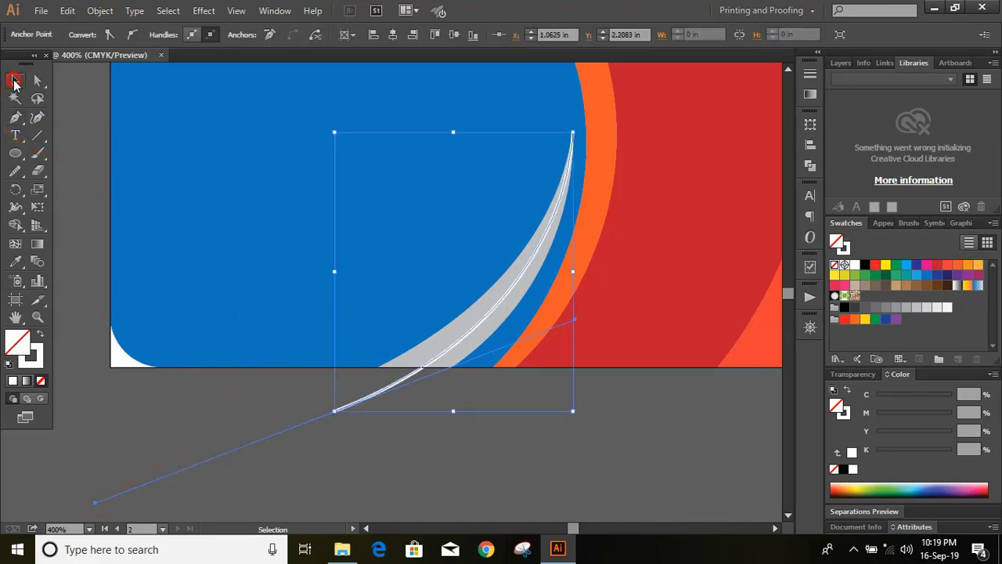
pyautogui.click(142, 412)
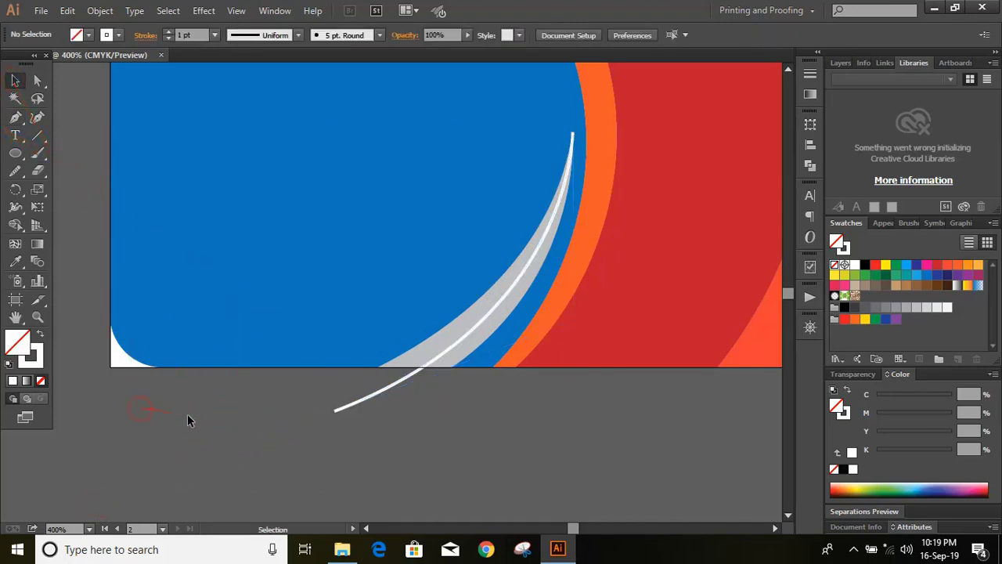
# Copy the grey swoosh, paste it in place, and fill the copy red
pyautogui.click(413, 356)
pyautogui.click(67, 11)
pyautogui.click(86, 82)
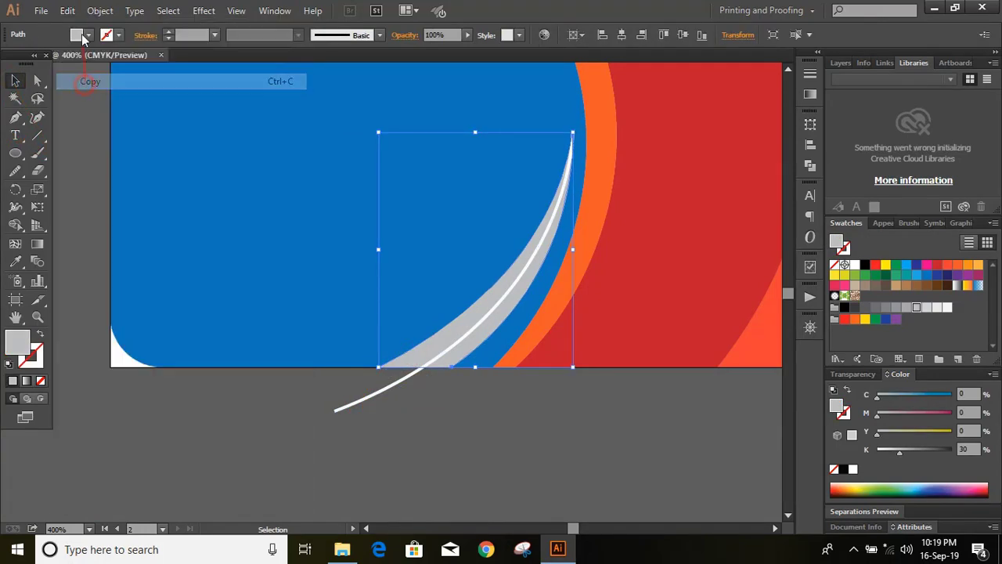
pyautogui.click(67, 10)
pyautogui.click(125, 148)
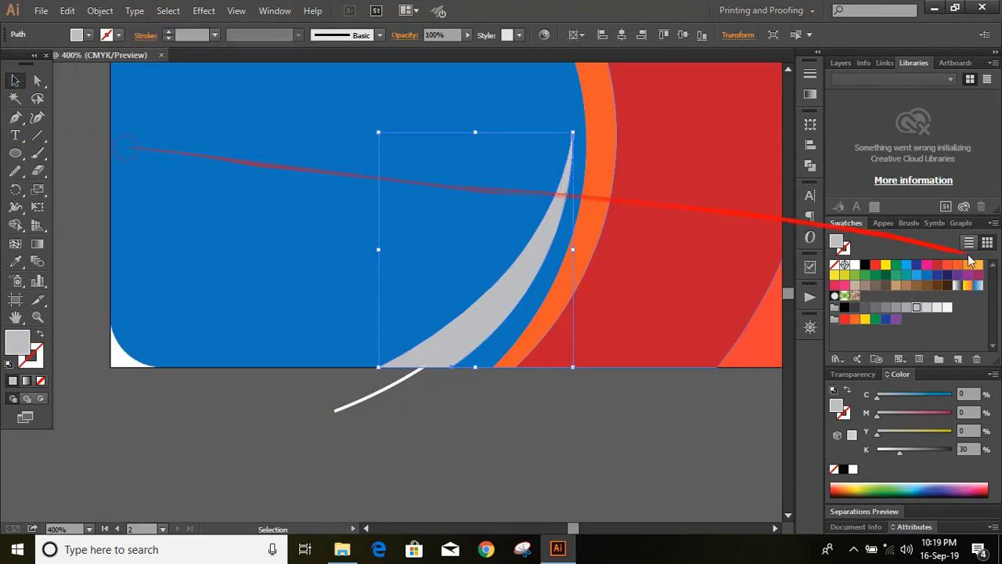
pyautogui.click(937, 265)
pyautogui.click(492, 432)
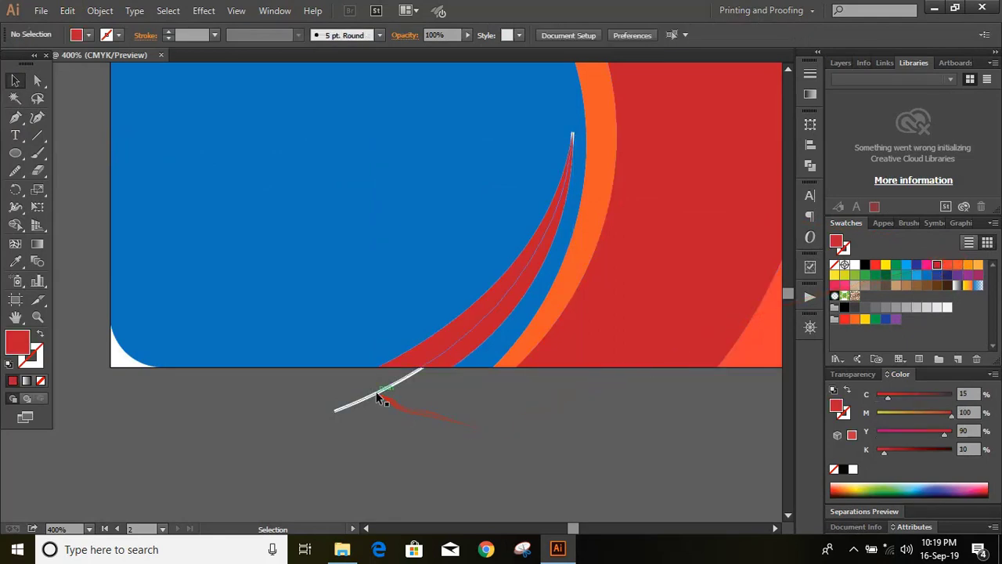
# Shape Builder the red copy with the dividing curve to split off a sliver, then delete the leftover curve
pyautogui.click(376, 398)
pyautogui.keyDown('shift'); pyautogui.click(416, 357); pyautogui.keyUp('shift')
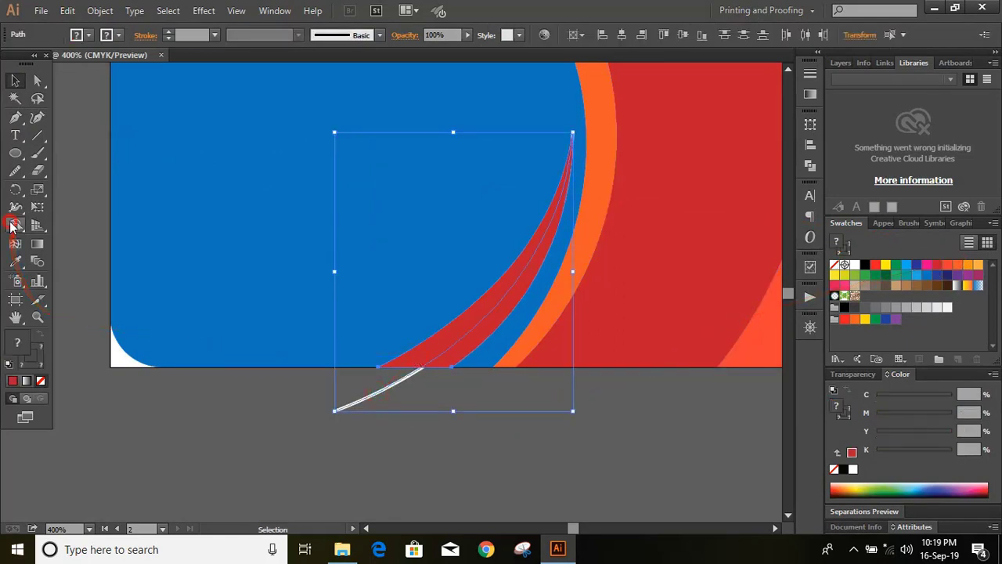
pyautogui.click(13, 226)
pyautogui.click(442, 341)
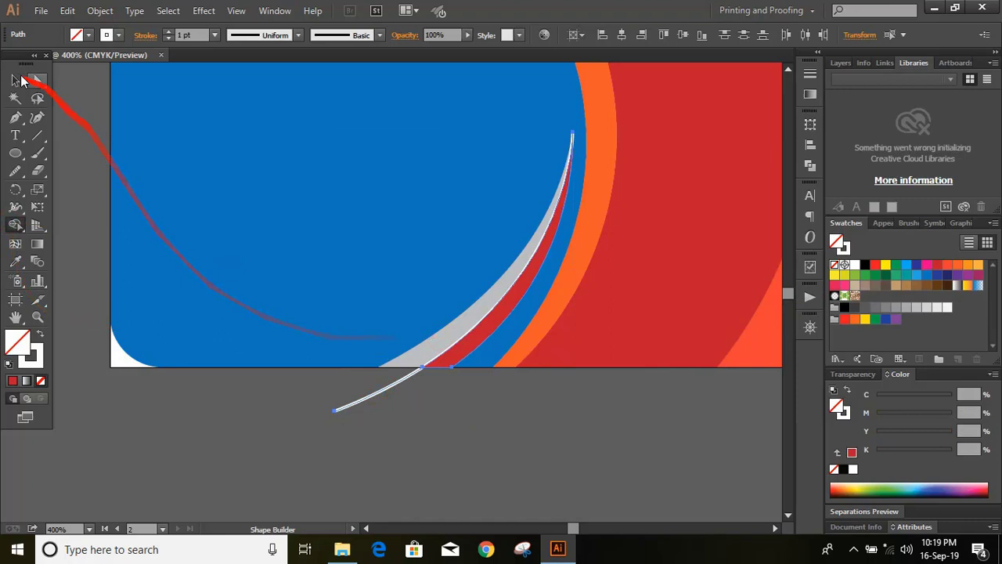
pyautogui.click(15, 80)
pyautogui.click(87, 168)
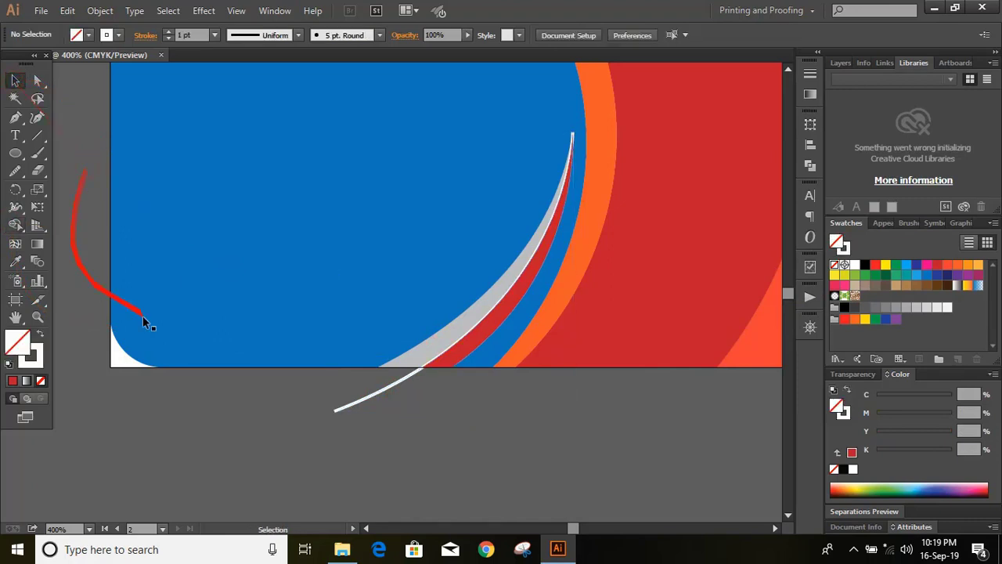
pyautogui.click(383, 393)
pyautogui.press('Delete')
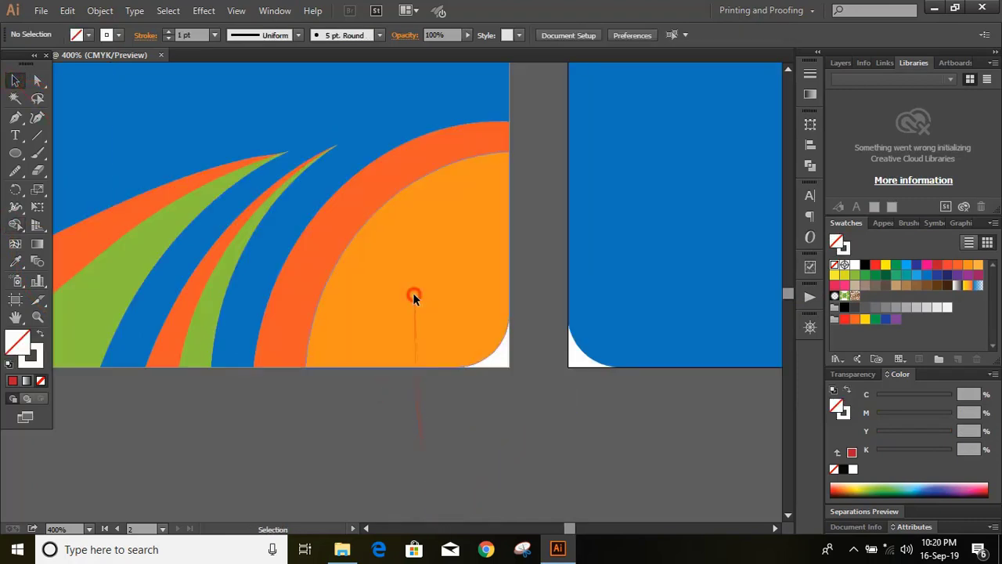
# Give the orange quarter-circle a linear gradient with orange end stops
pyautogui.click(414, 298)
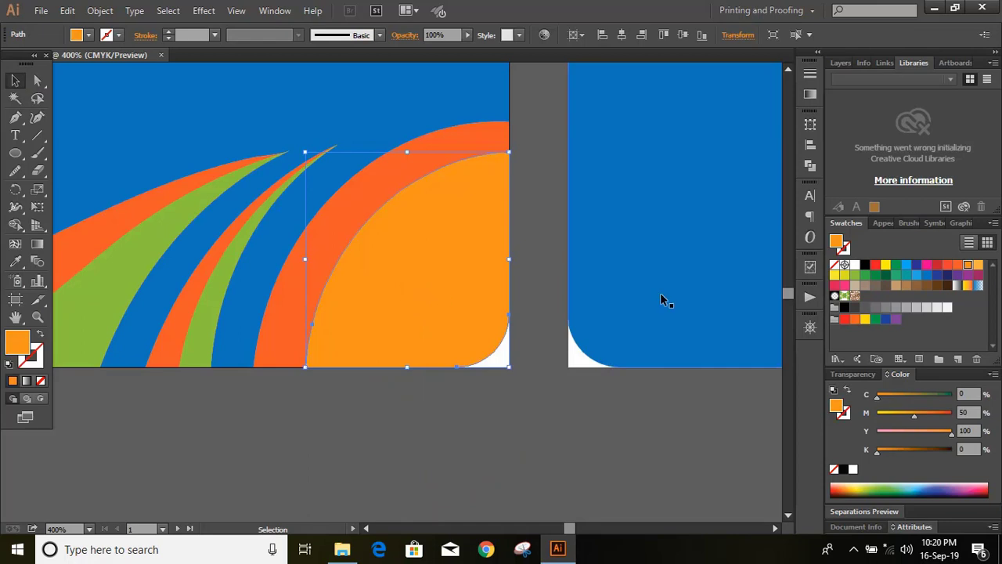
pyautogui.click(813, 96)
pyautogui.click(712, 187)
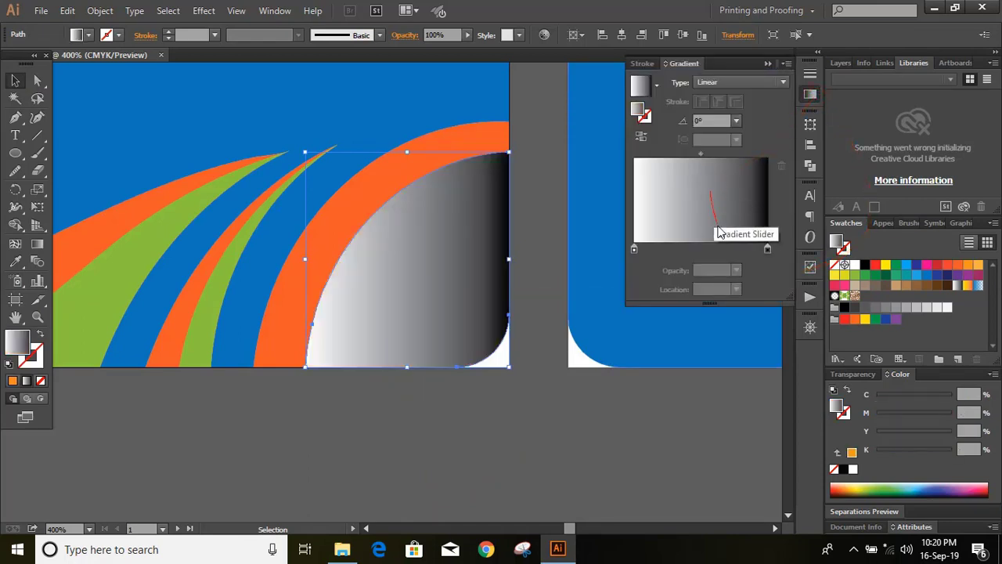
pyautogui.doubleClick(768, 251)
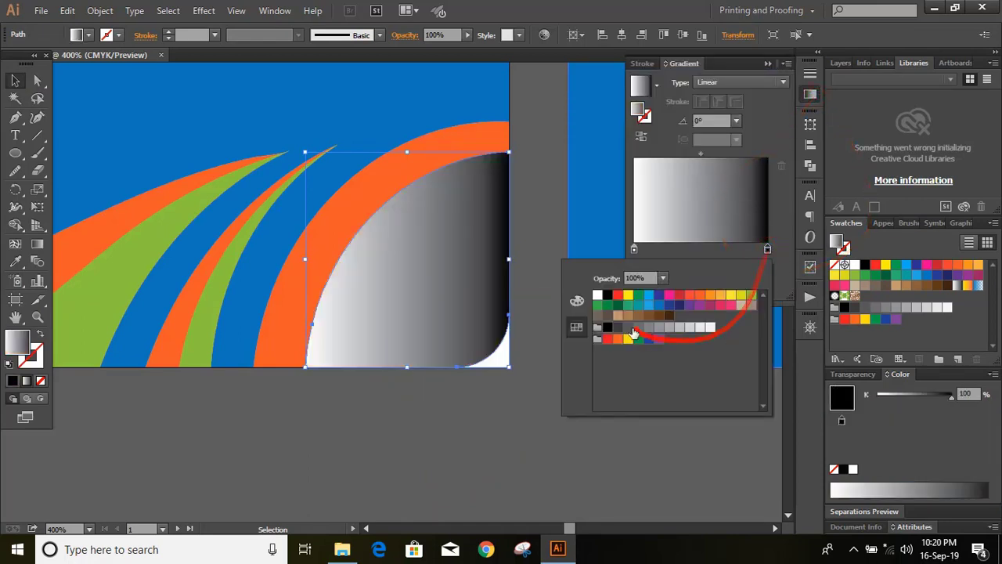
pyautogui.click(701, 296)
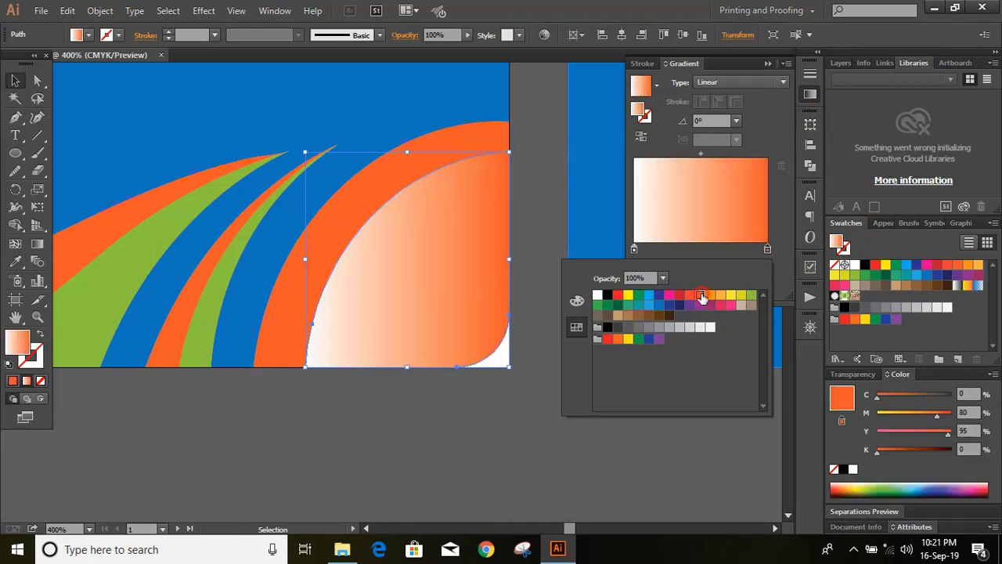
pyautogui.doubleClick(634, 250)
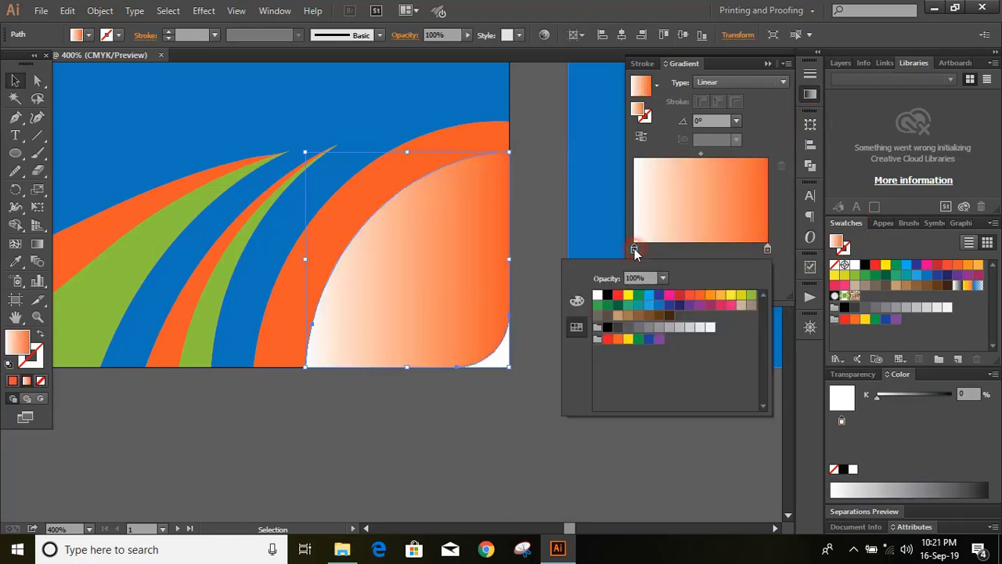
pyautogui.click(710, 296)
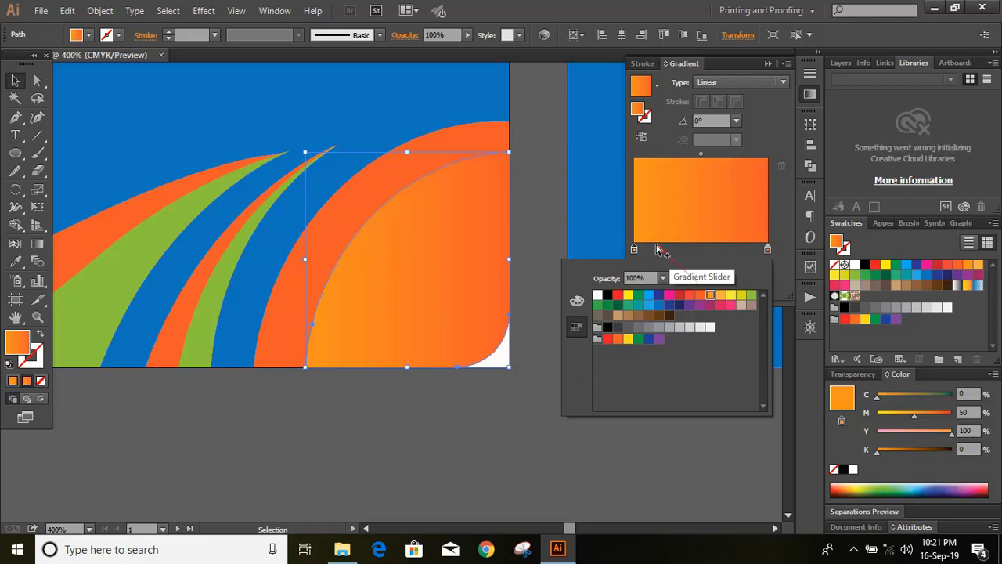
# Move the orange stop to about 20%, make the left end yellow, and shift the midpoint to ~55%
pyautogui.moveTo(635, 249); pyautogui.dragTo(677, 256)
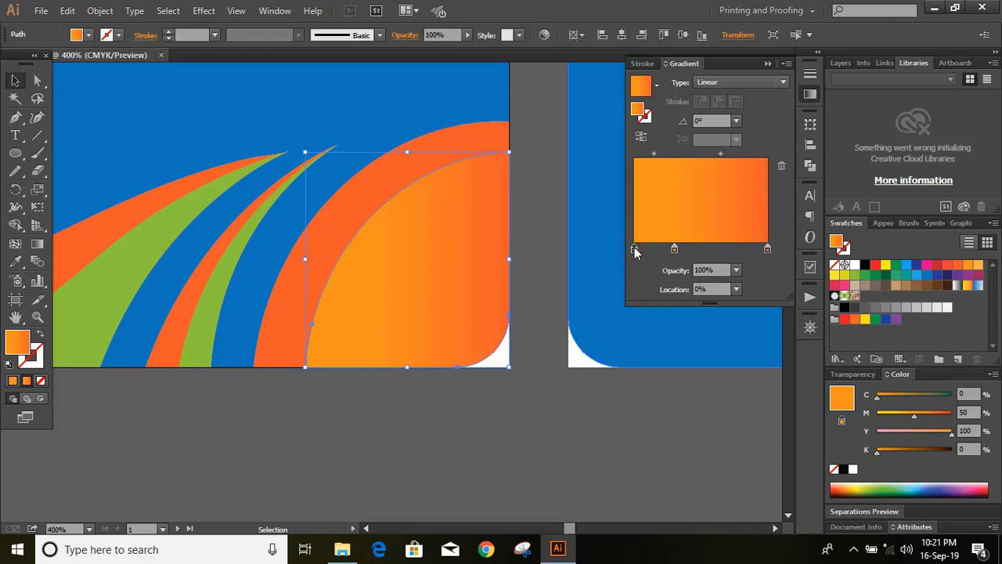
pyautogui.doubleClick(634, 248)
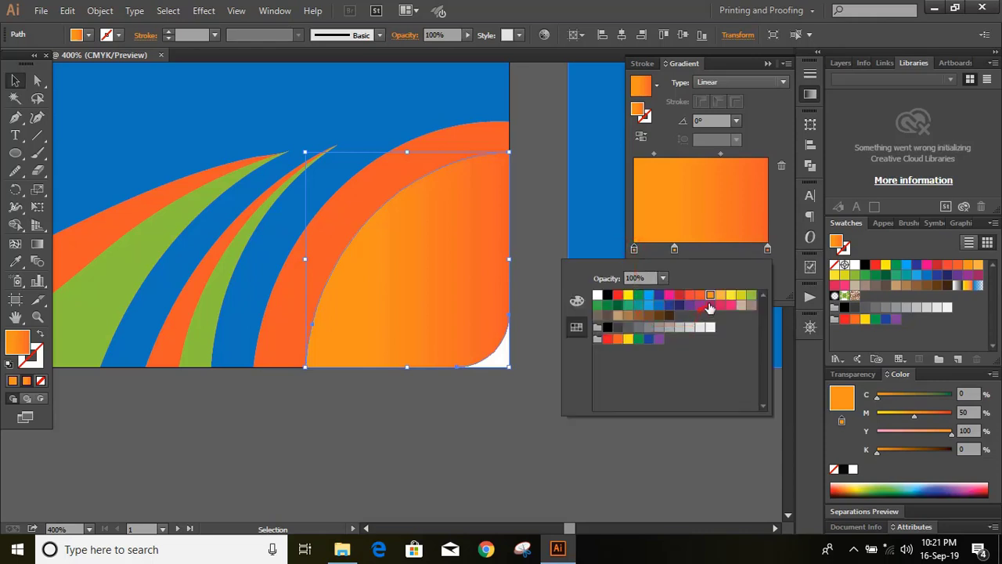
pyautogui.click(722, 295)
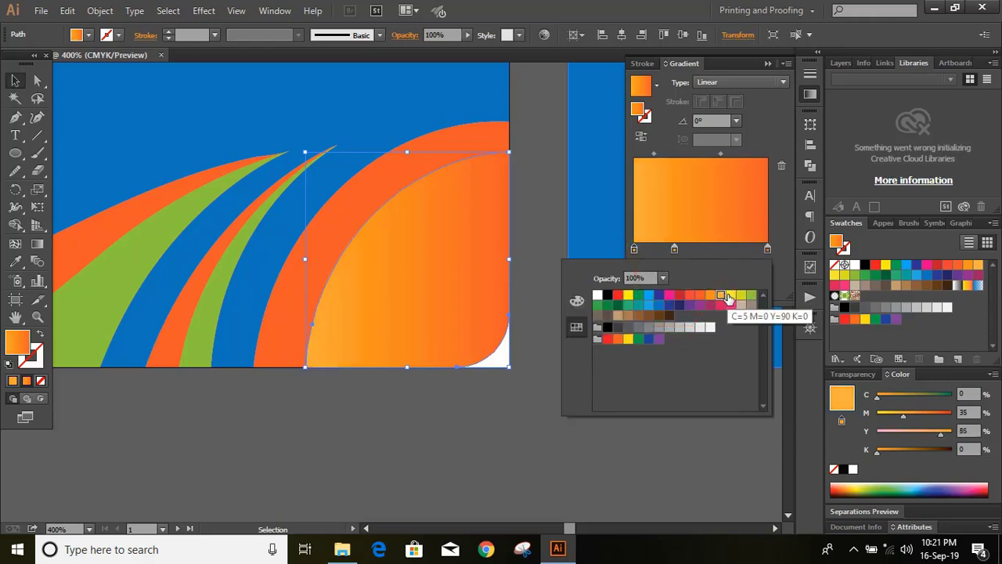
pyautogui.click(729, 296)
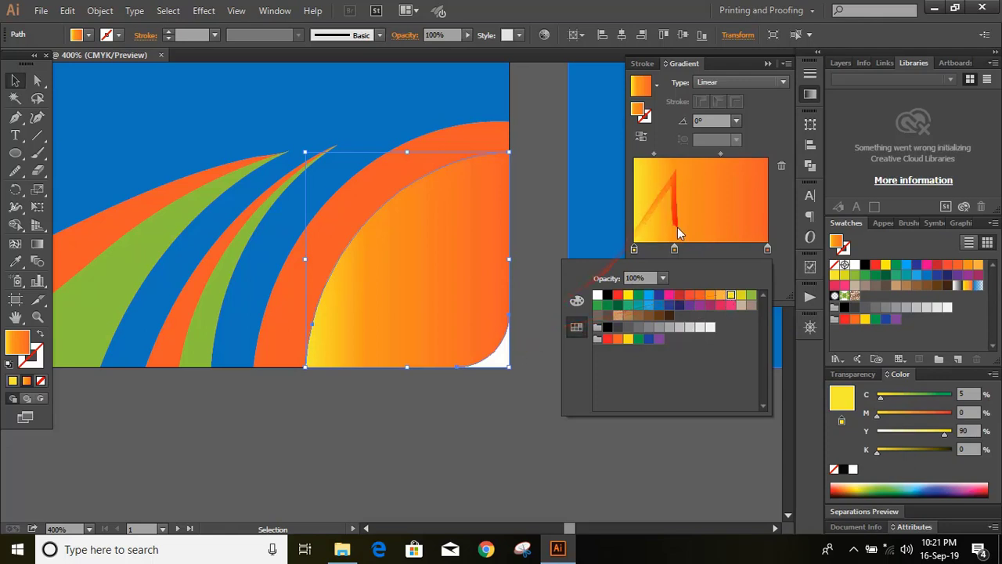
pyautogui.moveTo(674, 248); pyautogui.dragTo(708, 249)
pyautogui.click(376, 413)
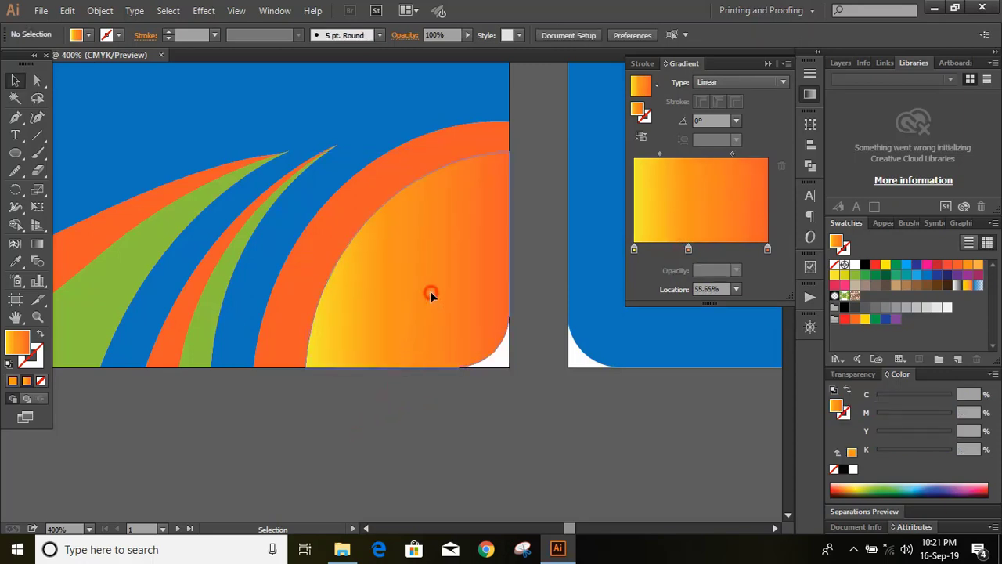
# Angle the quarter-circle's gradient diagonally, ending at its bottom-right corner, with the Gradient tool
pyautogui.click(430, 294)
pyautogui.click(36, 244)
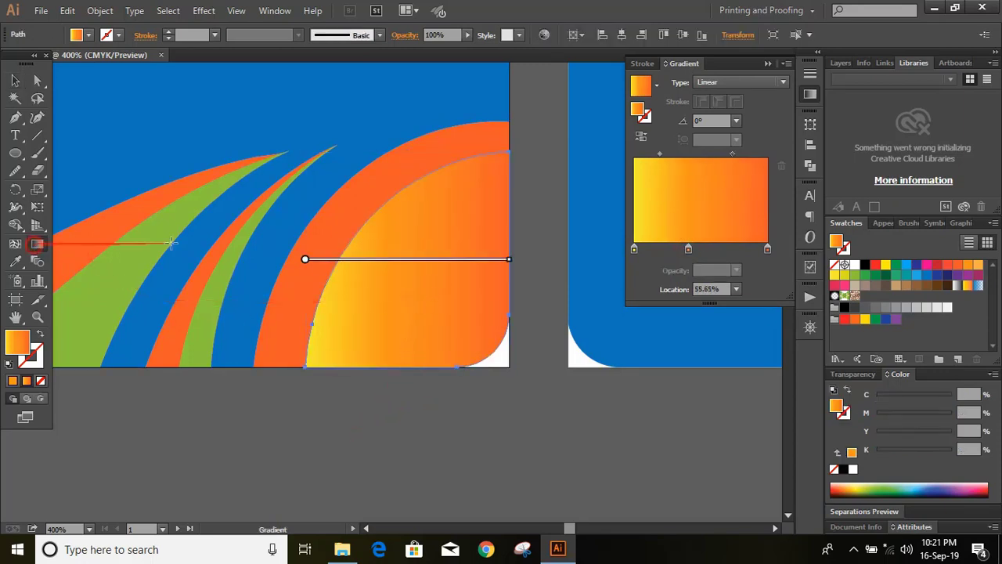
pyautogui.moveTo(368, 208); pyautogui.dragTo(486, 378)
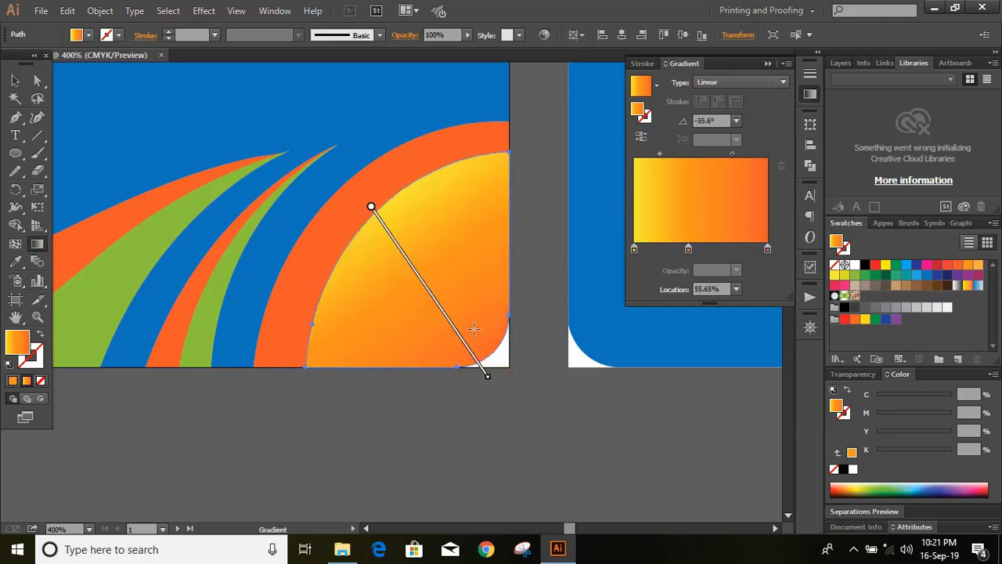
pyautogui.moveTo(375, 173); pyautogui.dragTo(489, 357)
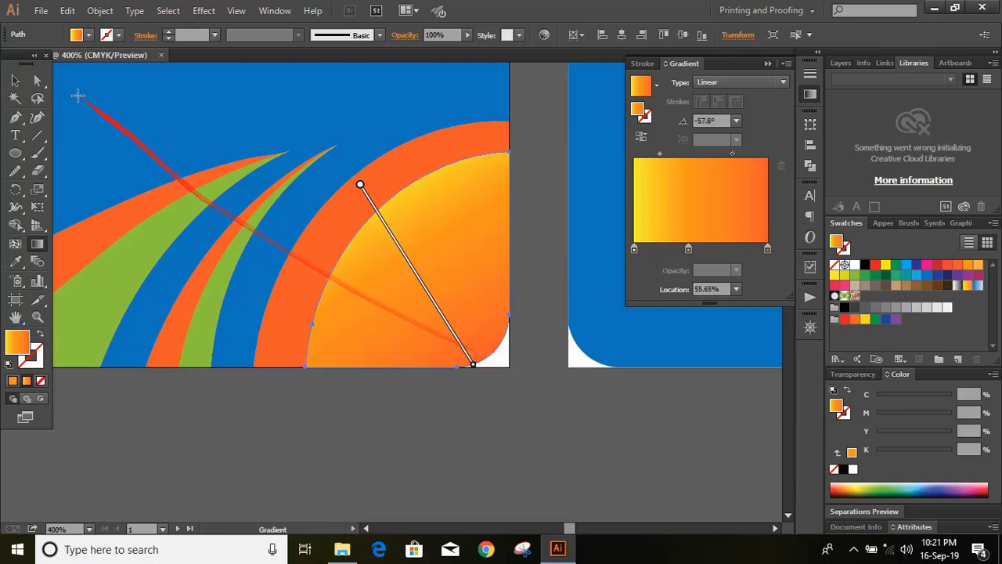
# Give the orange arc around it the quarter-circle's yellow-to-orange gradient using the Eyedropper
pyautogui.click(14, 80)
pyautogui.click(345, 439)
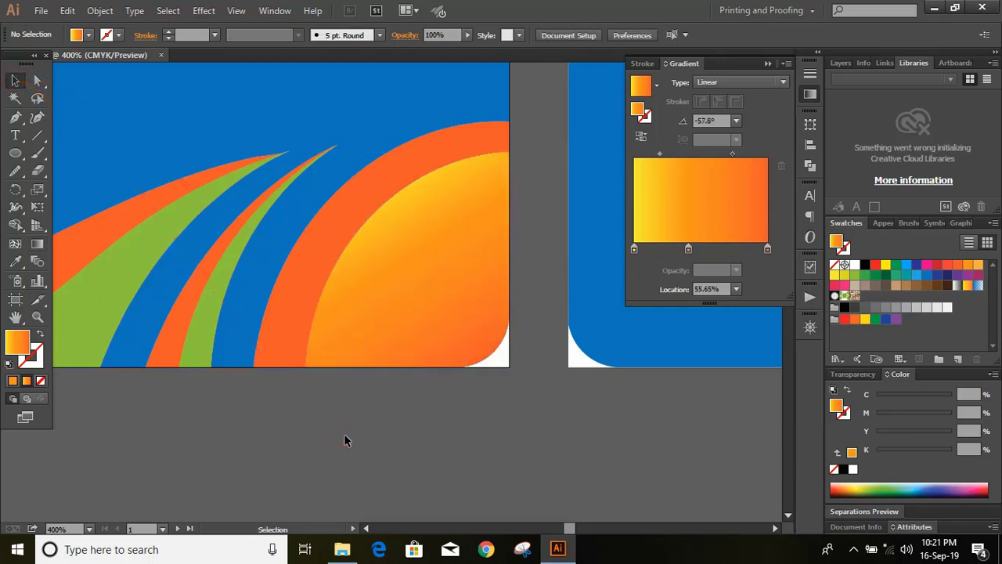
pyautogui.scroll(1, 345, 438)
pyautogui.scroll(1, 347, 436)
pyautogui.click(307, 298)
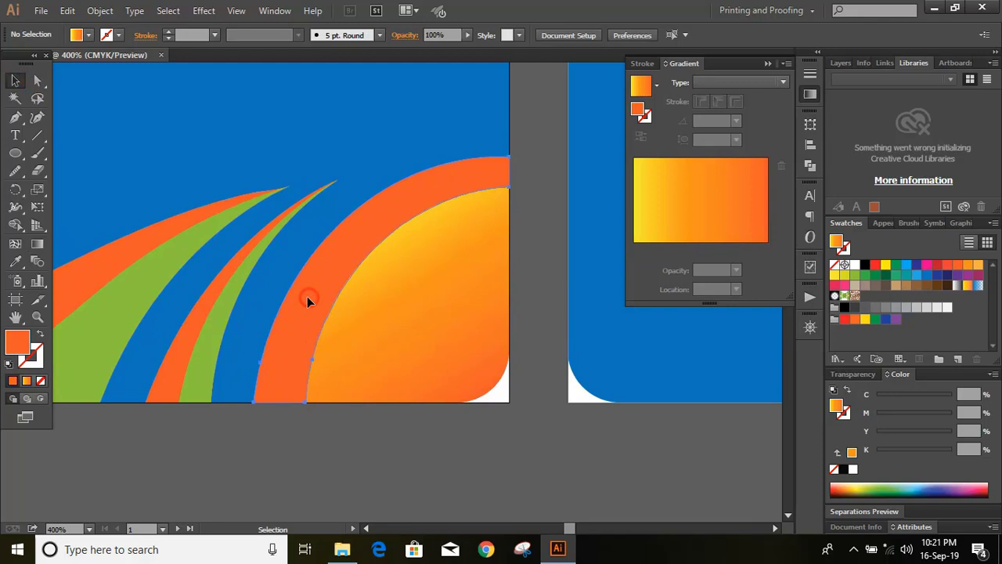
pyautogui.click(15, 262)
pyautogui.click(404, 306)
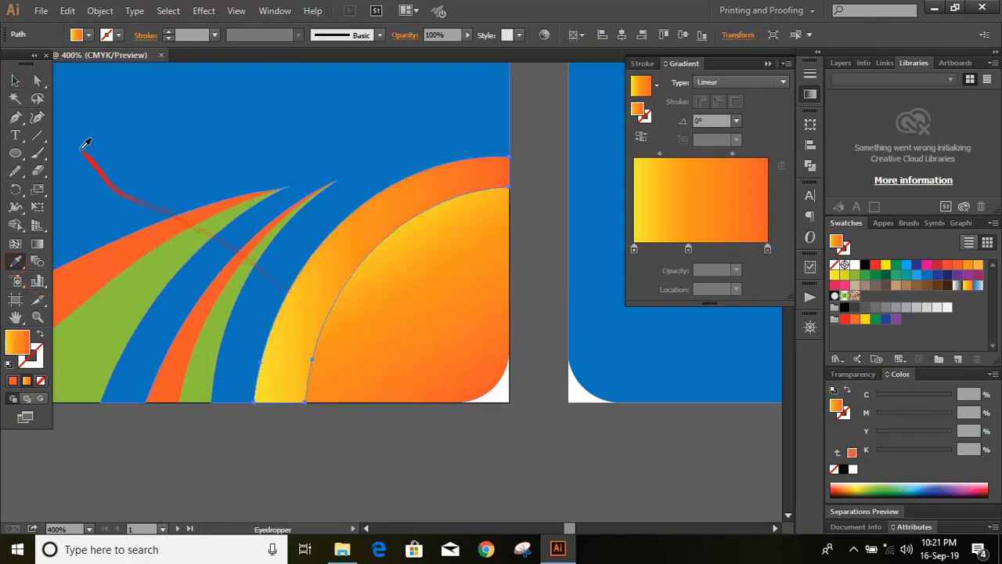
# Copy the orange gradient onto the green swoosh at the lower left with the Eyedropper
pyautogui.click(15, 80)
pyautogui.click(285, 445)
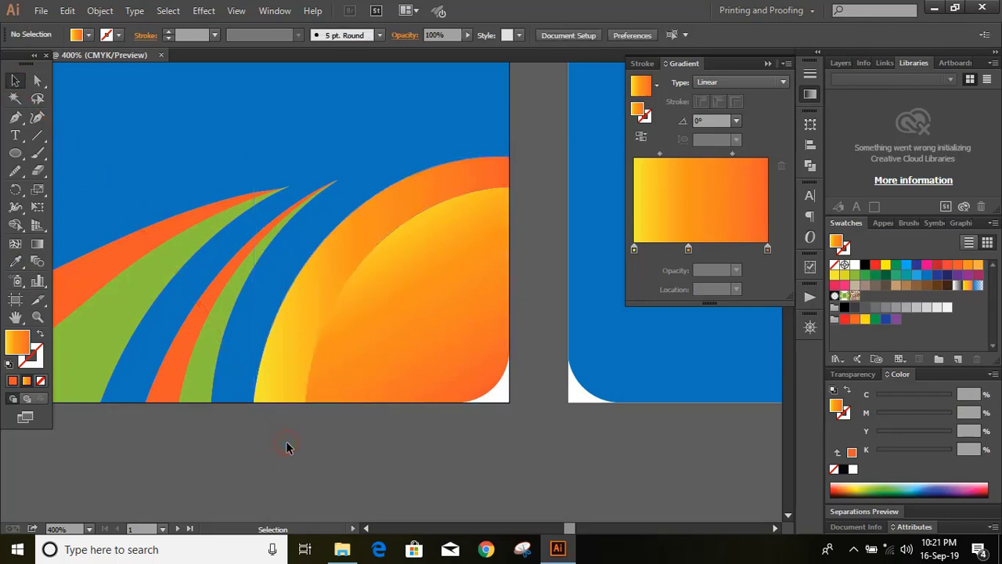
pyautogui.click(368, 530)
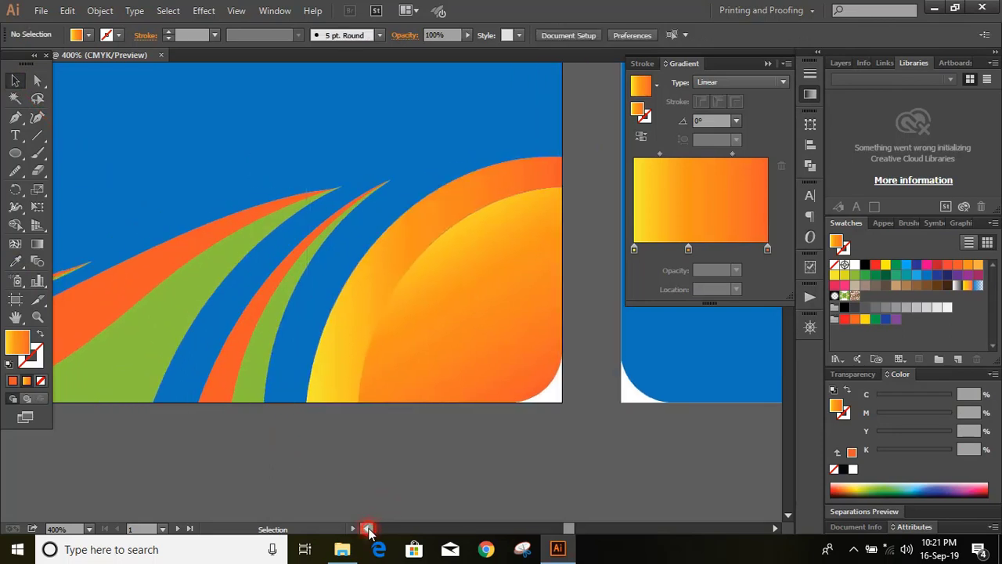
pyautogui.click(368, 529)
pyautogui.click(368, 529)
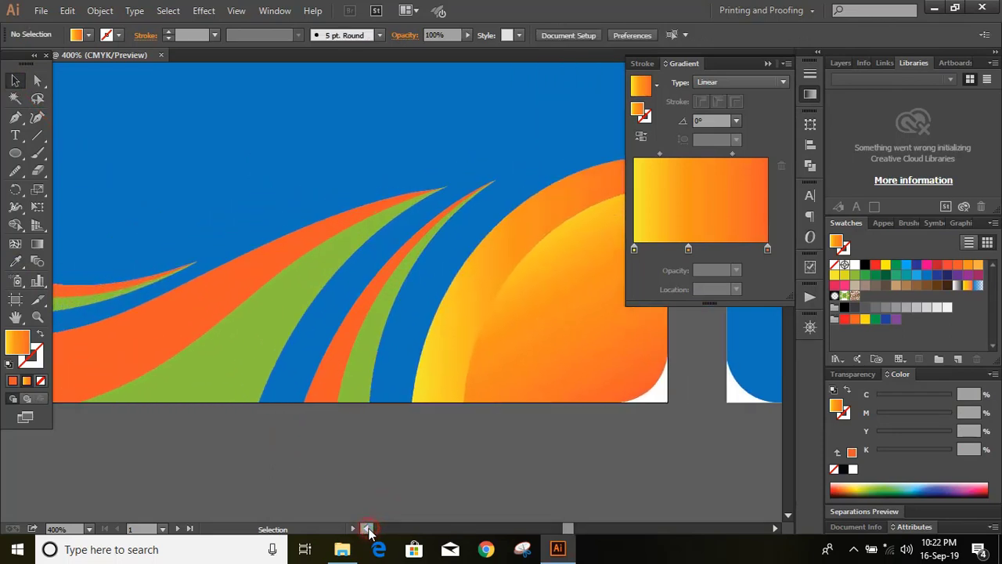
pyautogui.scroll(2, 461, 475)
pyautogui.scroll(1, 407, 501)
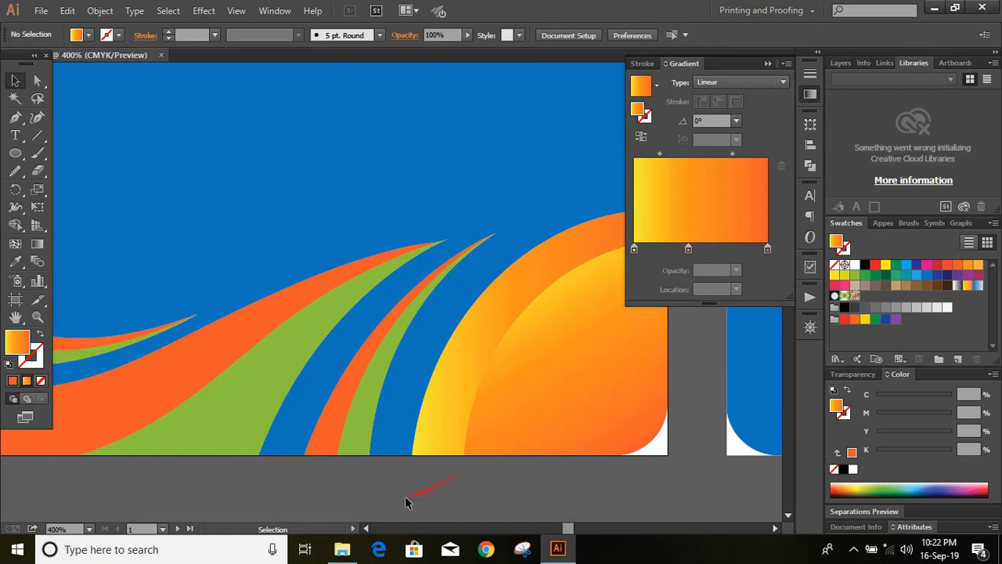
pyautogui.click(246, 395)
pyautogui.click(15, 260)
pyautogui.click(586, 369)
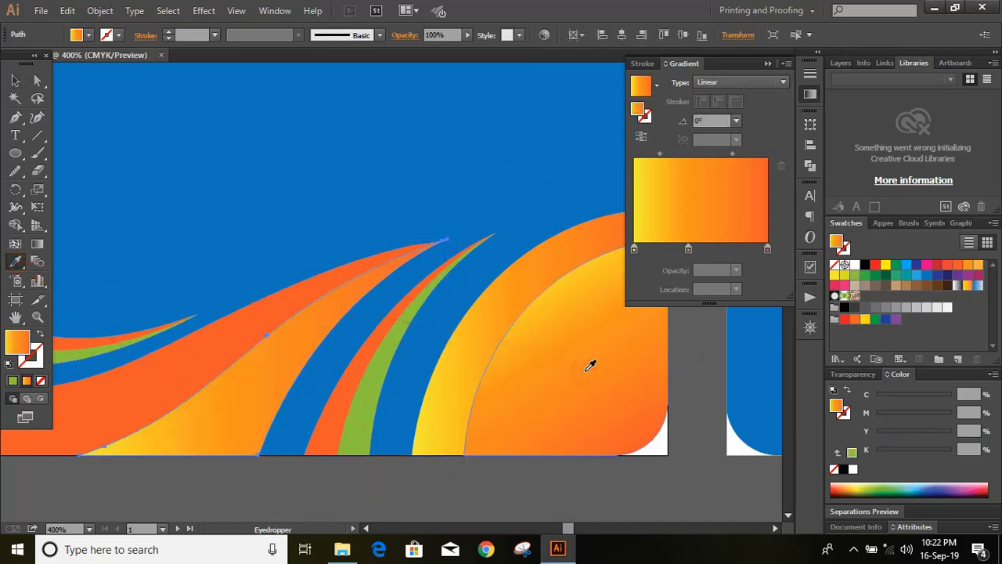
# Apply the gradient to the solid orange swoosh and reverse it to run orange into yellow
pyautogui.click(15, 80)
pyautogui.click(190, 338)
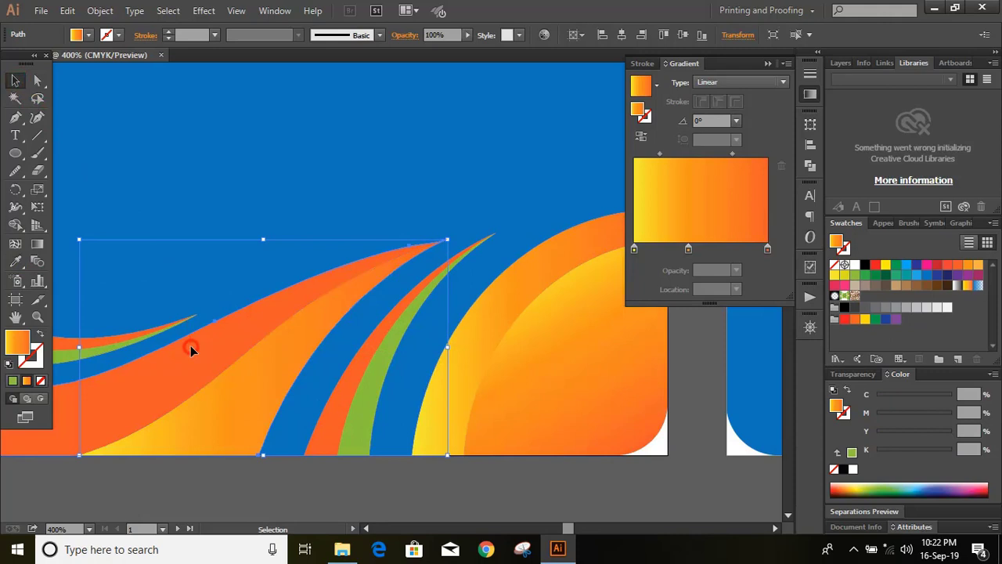
pyautogui.click(190, 350)
pyautogui.click(15, 263)
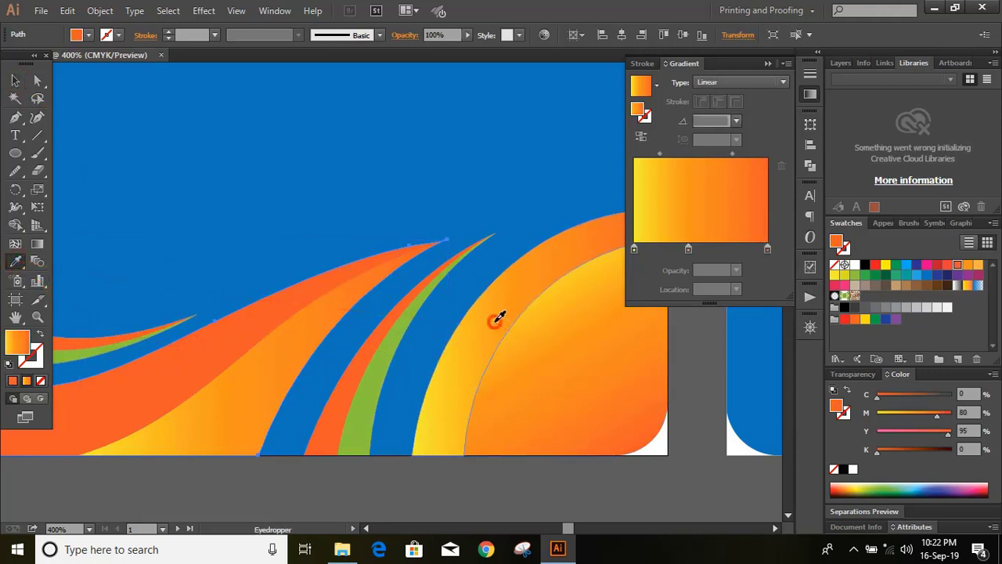
pyautogui.click(498, 317)
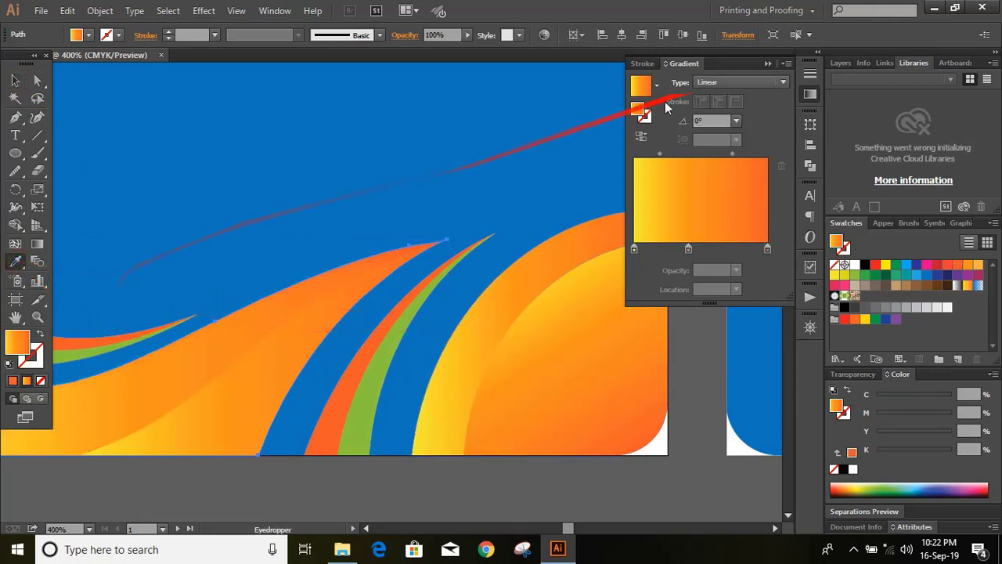
pyautogui.click(641, 138)
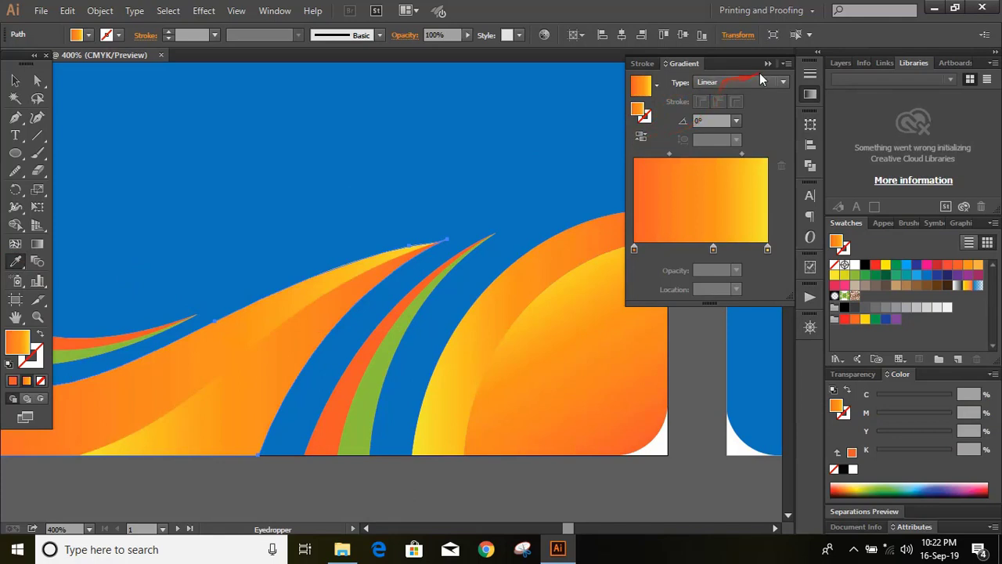
# Set the thin swoosh's left gradient stop to grey and its middle stop to light grey
pyautogui.click(225, 354)
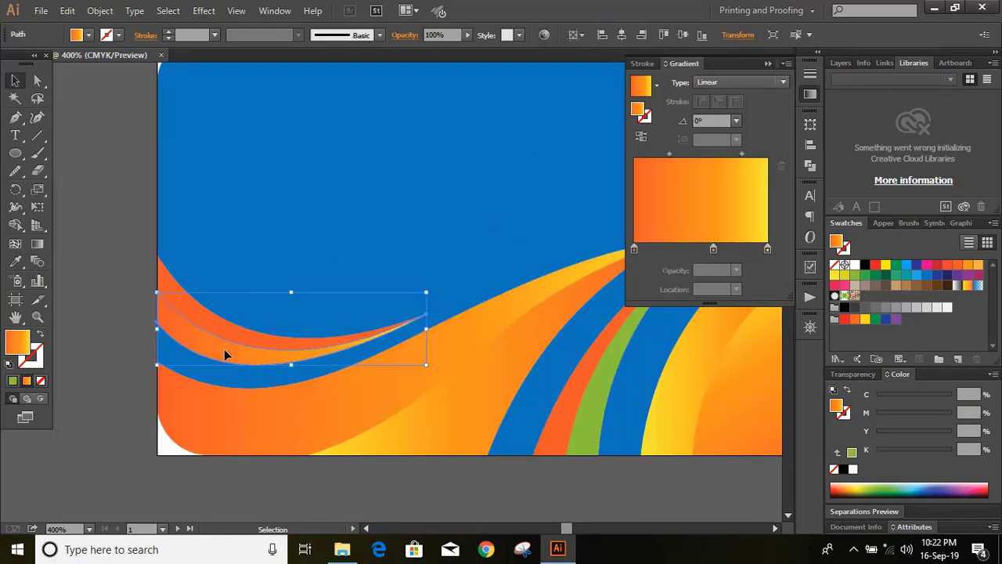
pyautogui.doubleClick(635, 249)
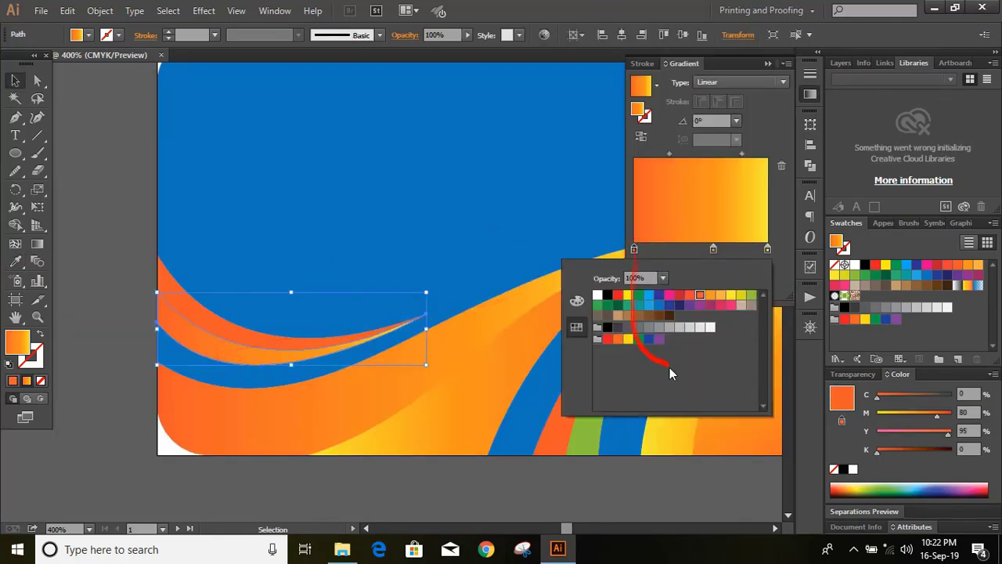
pyautogui.click(668, 327)
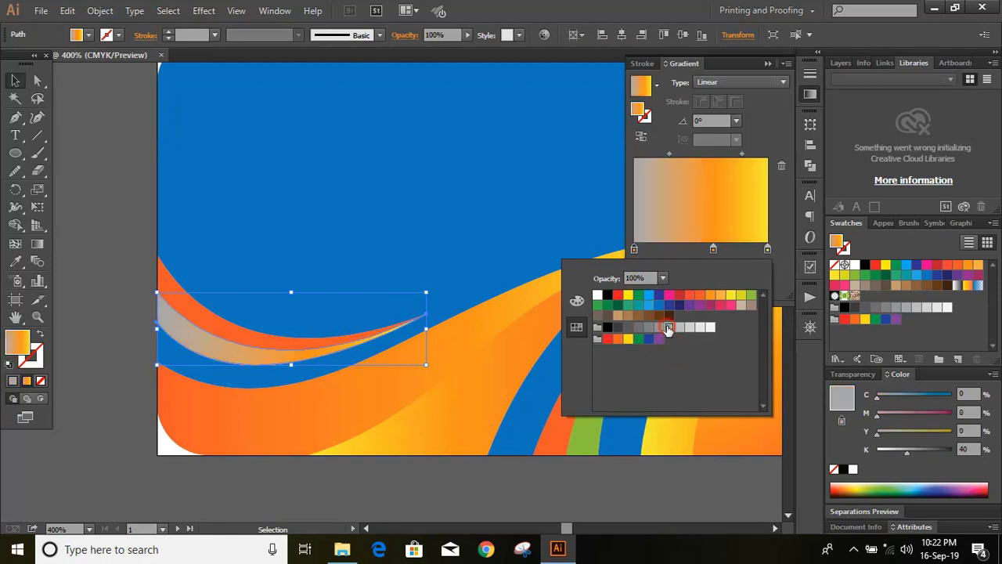
pyautogui.click(712, 250)
pyautogui.doubleClick(712, 250)
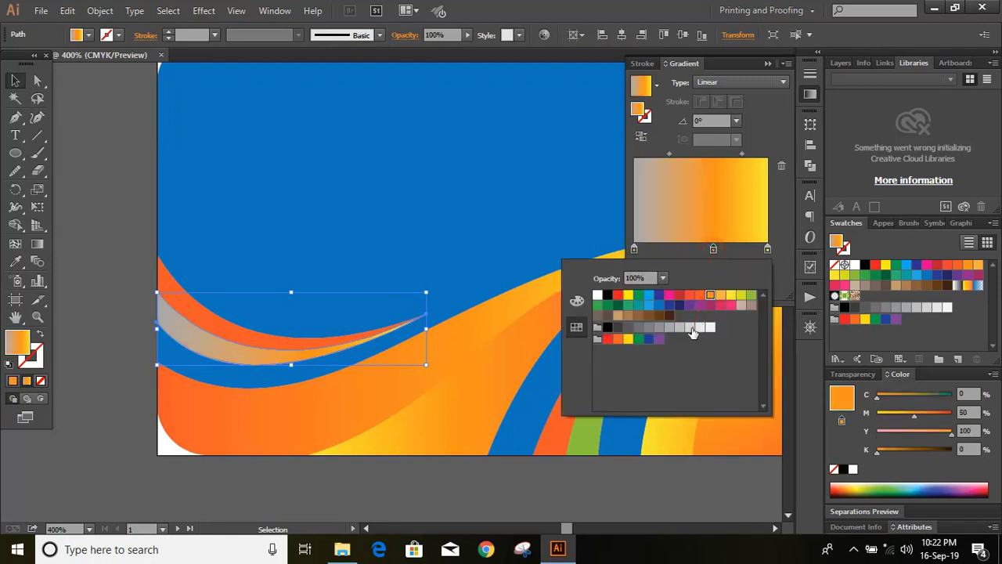
pyautogui.click(692, 329)
# Make the right gradient stop dark grey and shift the middle stop toward the centre
pyautogui.click(768, 249)
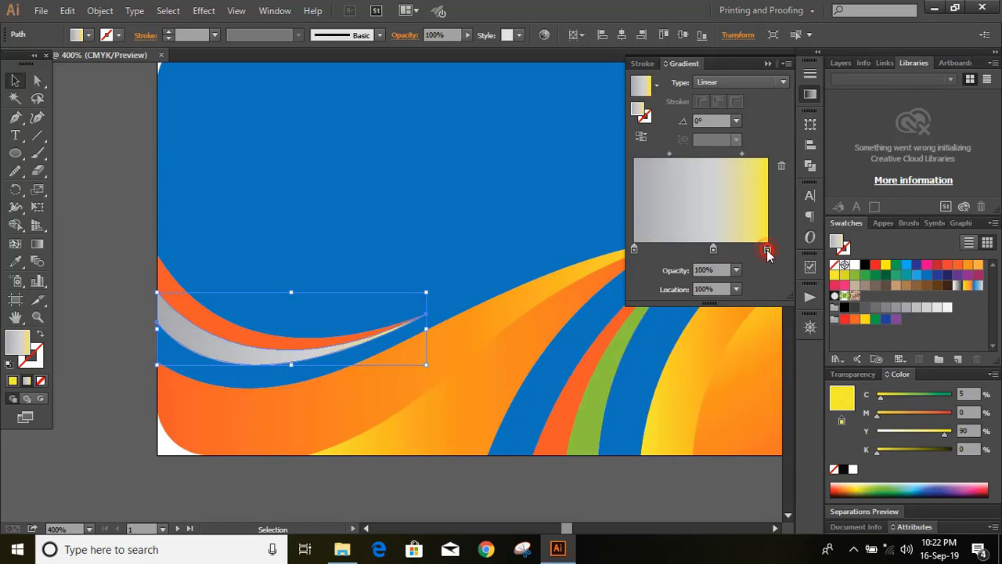
pyautogui.doubleClick(767, 249)
pyautogui.click(639, 328)
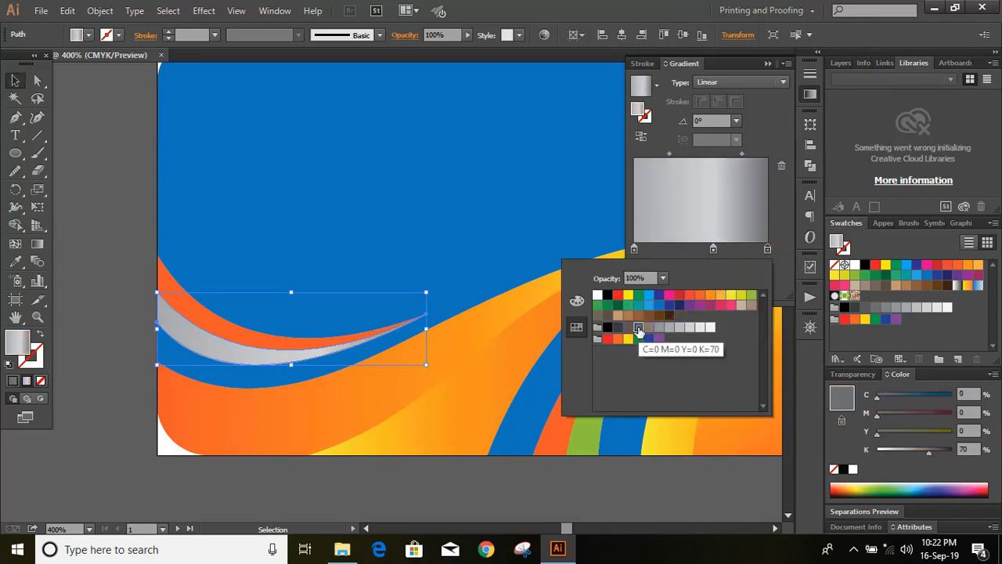
pyautogui.click(630, 328)
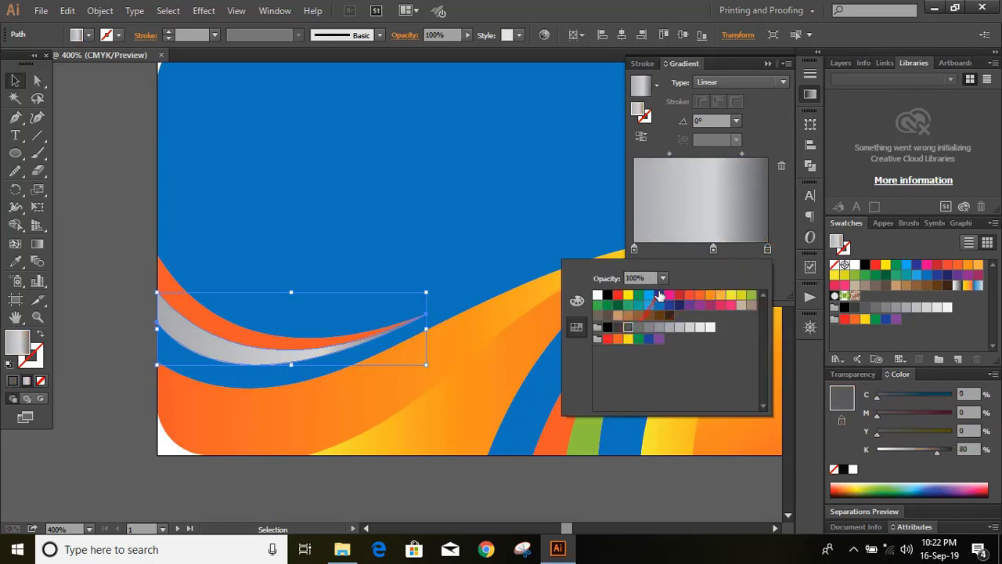
pyautogui.click(710, 251)
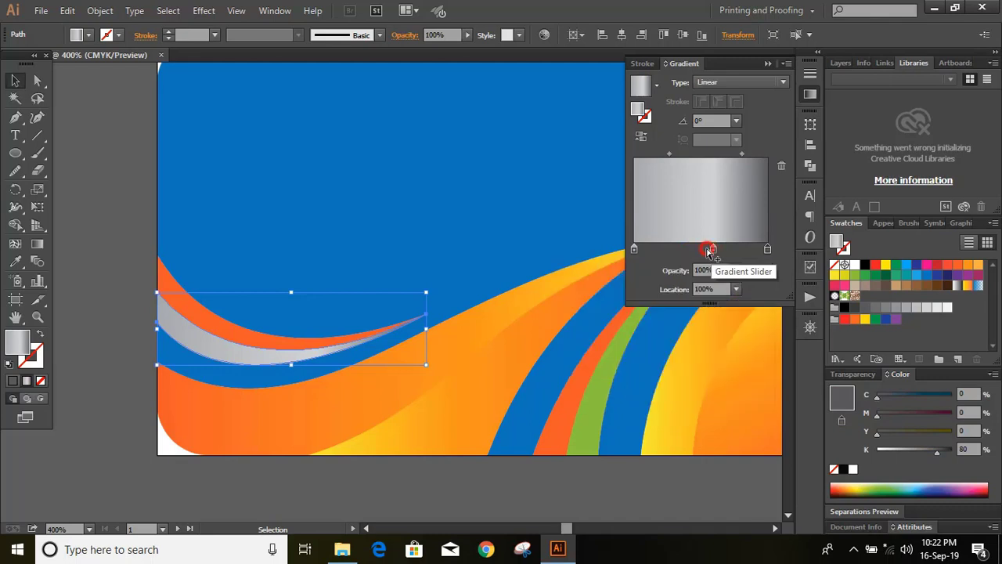
pyautogui.moveTo(713, 250); pyautogui.dragTo(698, 251)
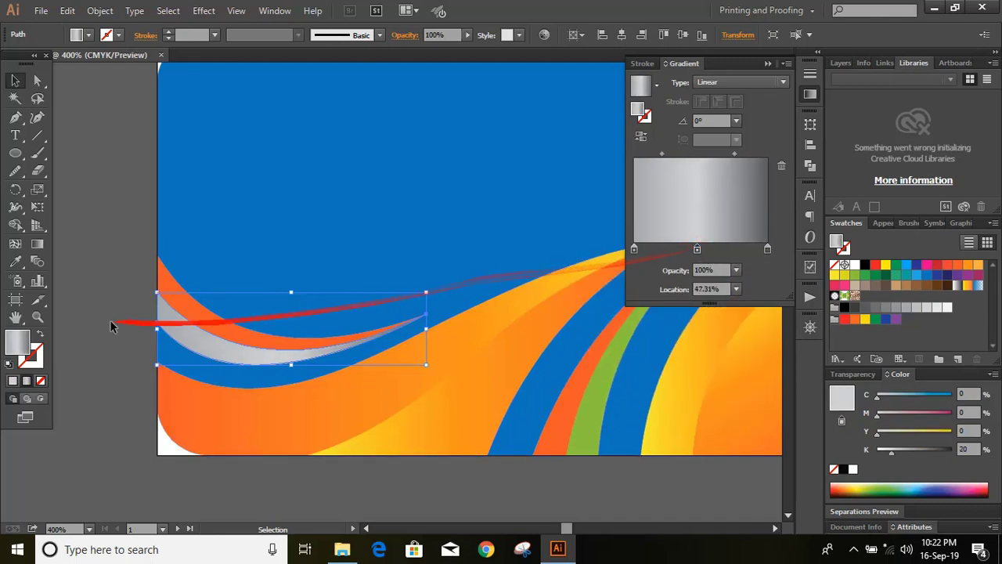
pyautogui.click(106, 263)
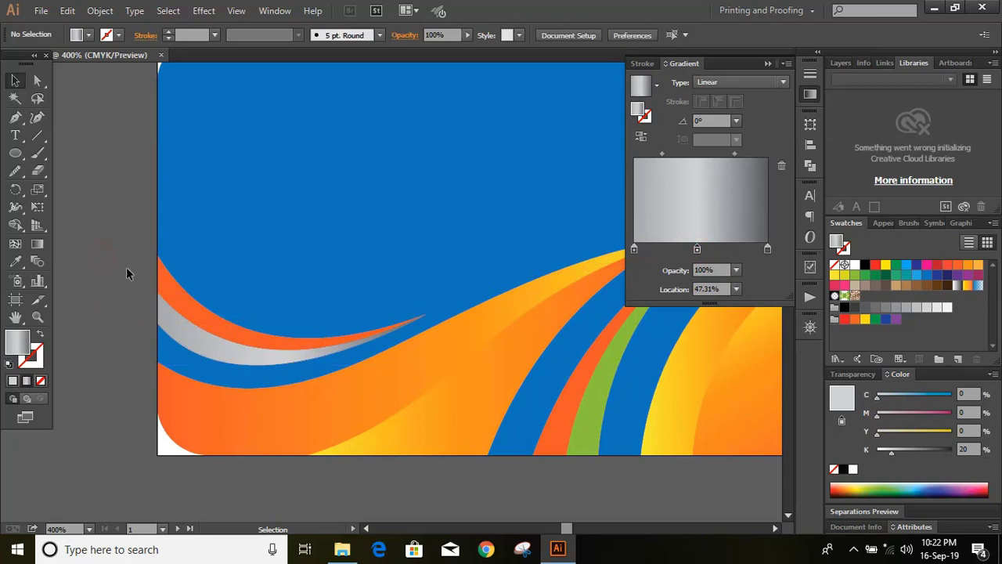
# Copy the grey gradient onto the orange curved swoosh above and reverse its direction
pyautogui.click(193, 305)
pyautogui.click(15, 262)
pyautogui.click(214, 338)
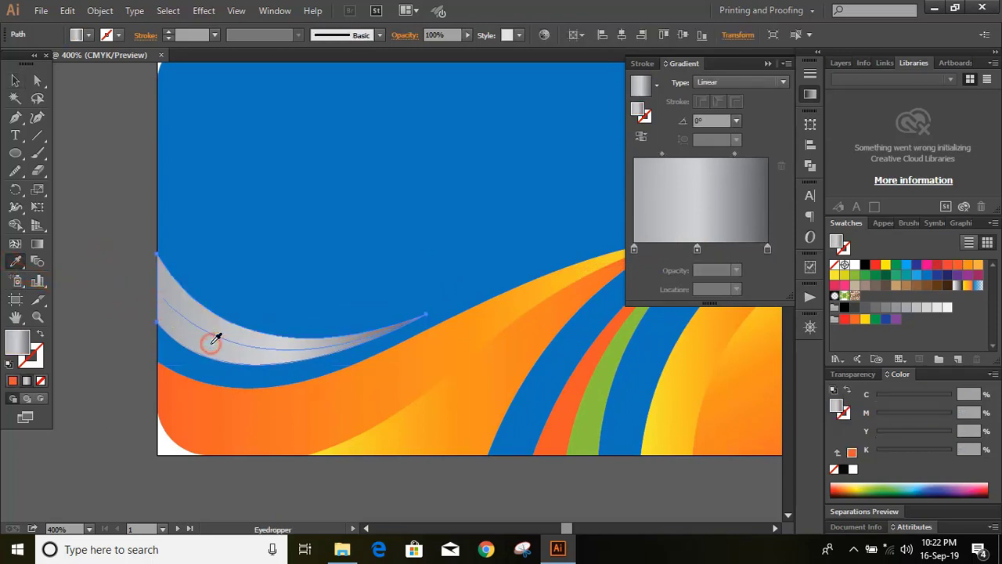
pyautogui.click(639, 137)
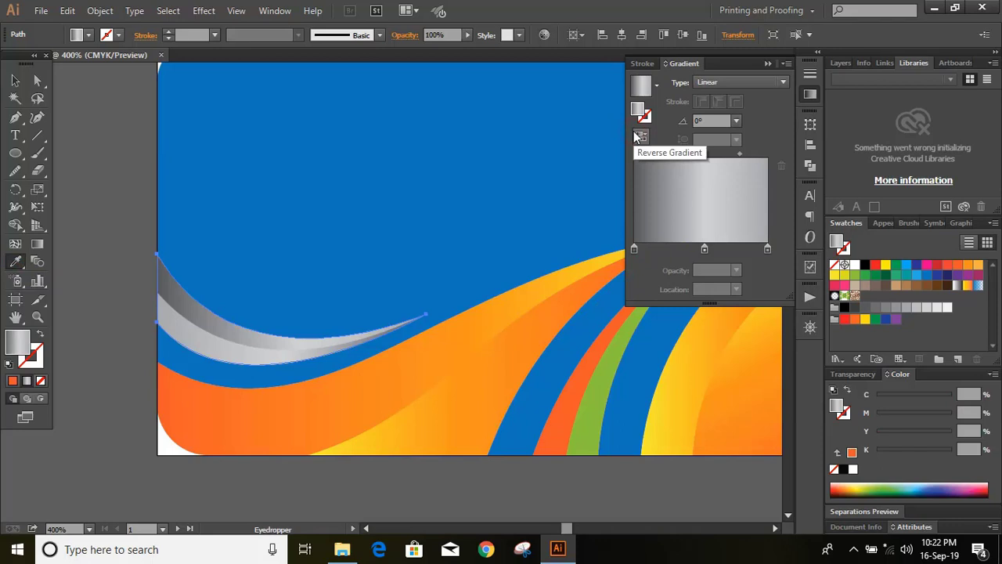
pyautogui.click(13, 81)
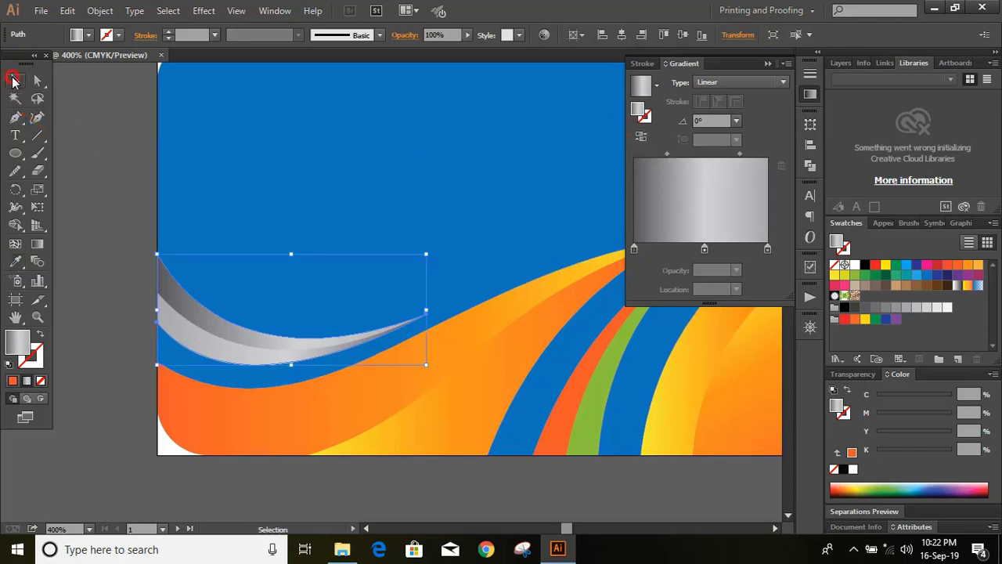
pyautogui.click(112, 235)
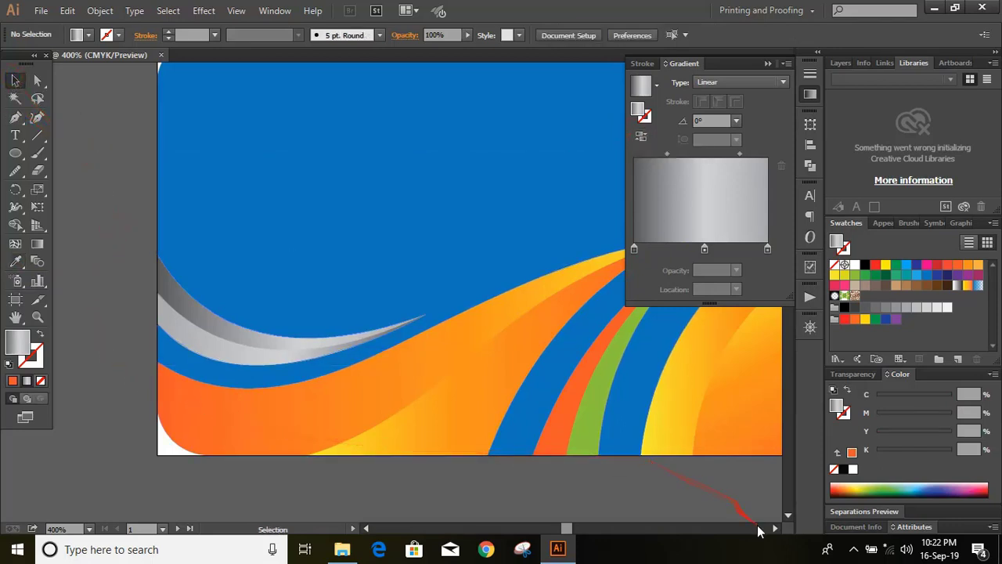
# Apply the grey gradient to the green stripe with the Eyedropper
pyautogui.click(595, 443)
pyautogui.click(15, 262)
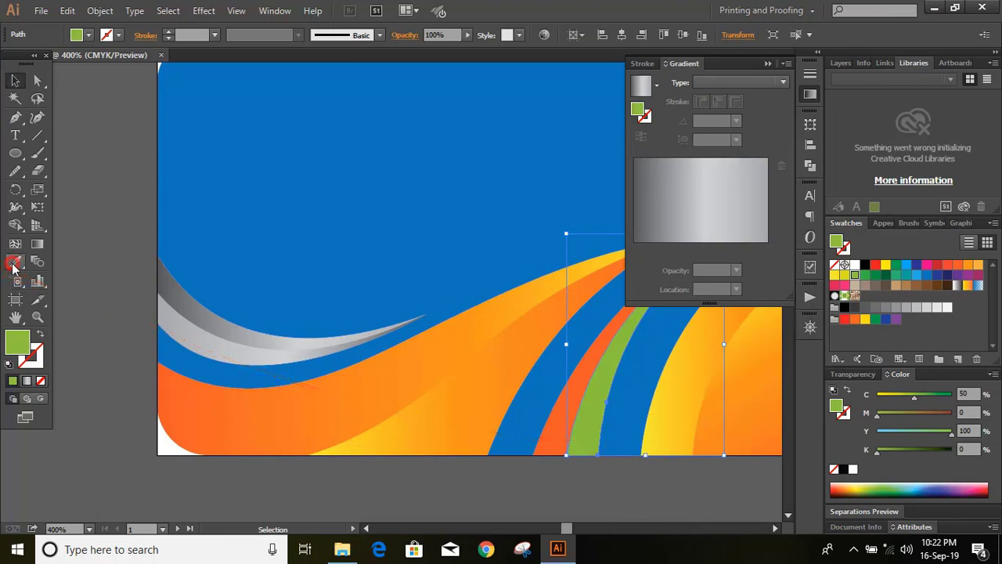
pyautogui.click(173, 323)
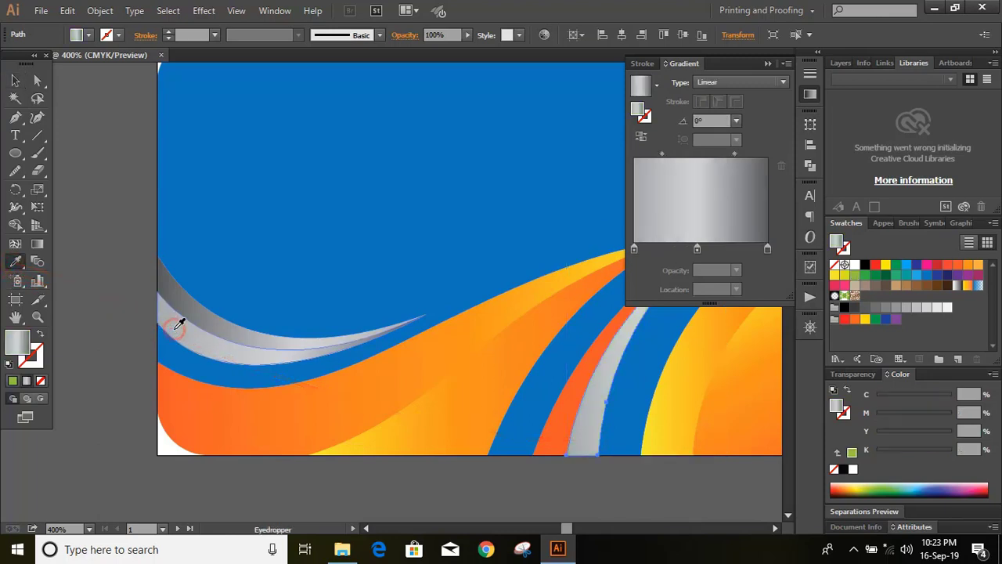
pyautogui.click(15, 81)
pyautogui.click(90, 171)
# Apply the grey gradient to the orange stripe, toggling its direction with Reverse Gradient
pyautogui.click(550, 424)
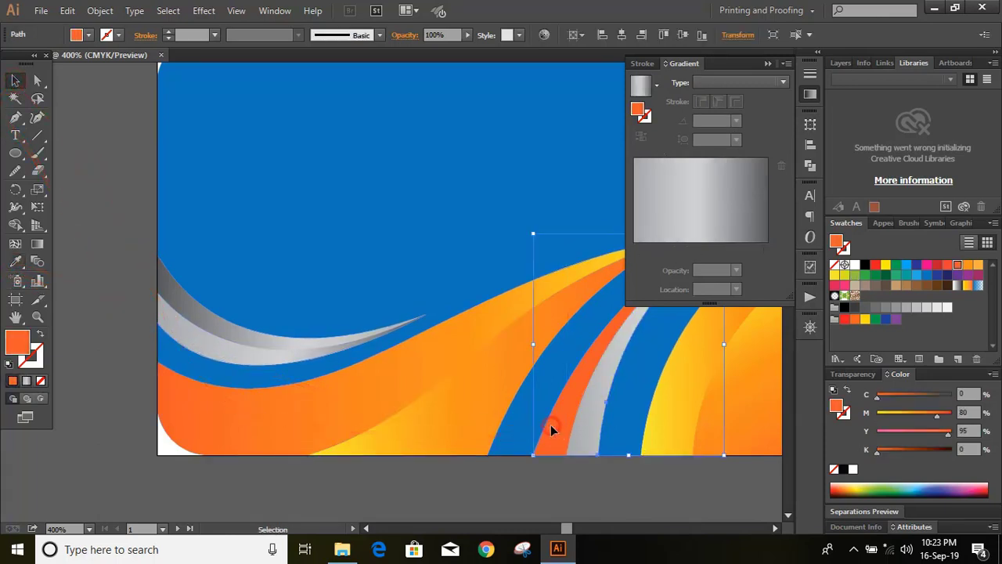
pyautogui.click(15, 262)
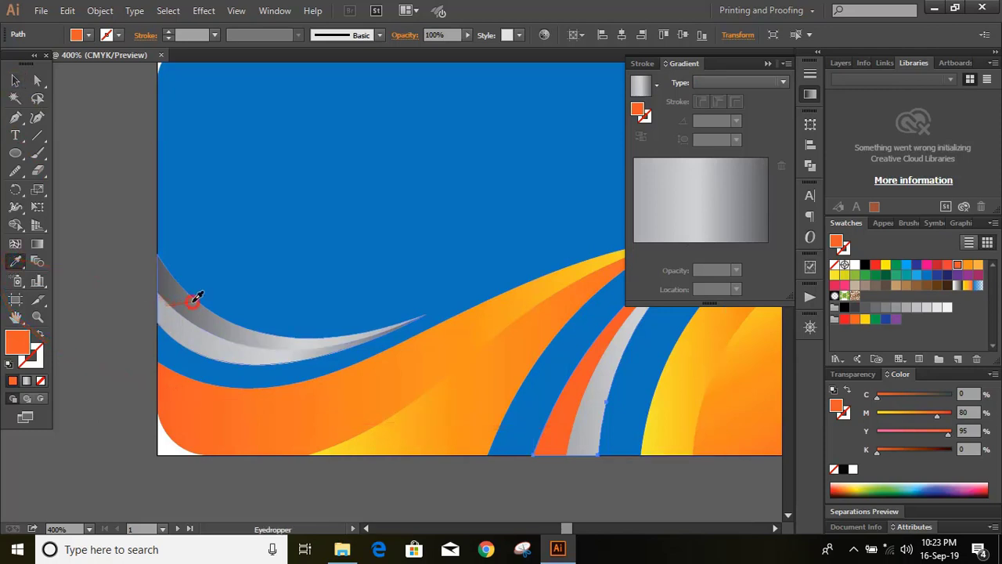
pyautogui.click(198, 296)
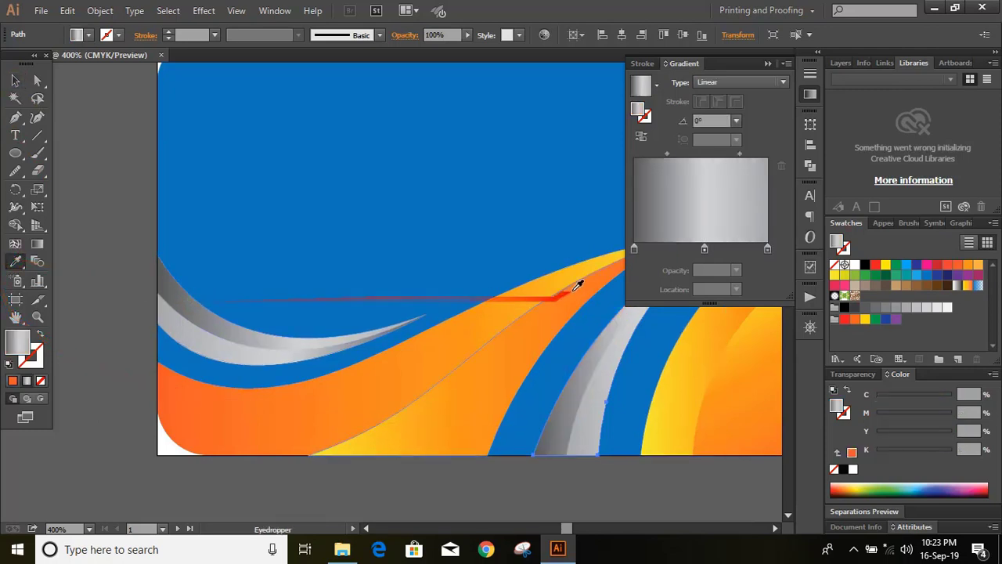
pyautogui.click(641, 141)
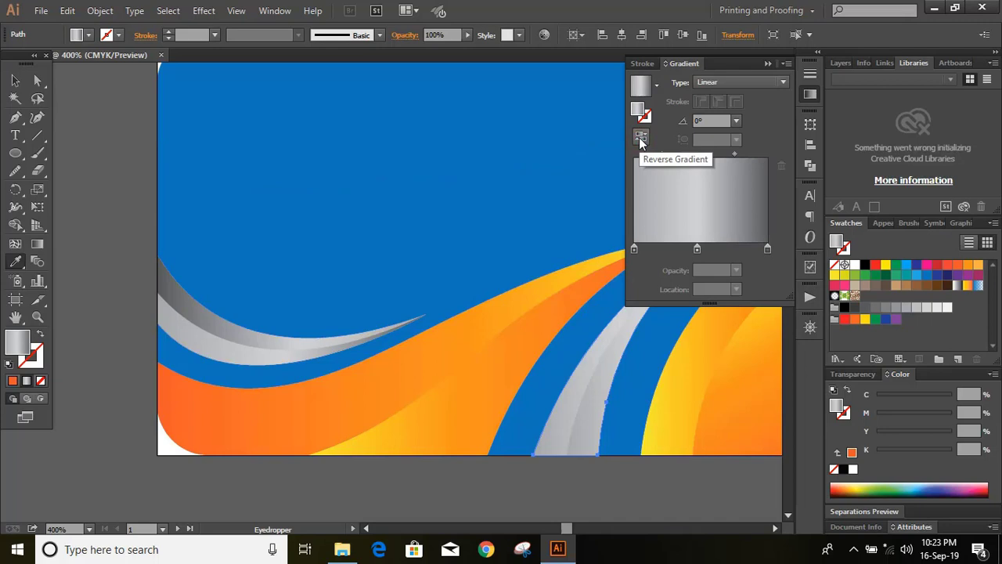
pyautogui.click(640, 141)
pyautogui.click(641, 140)
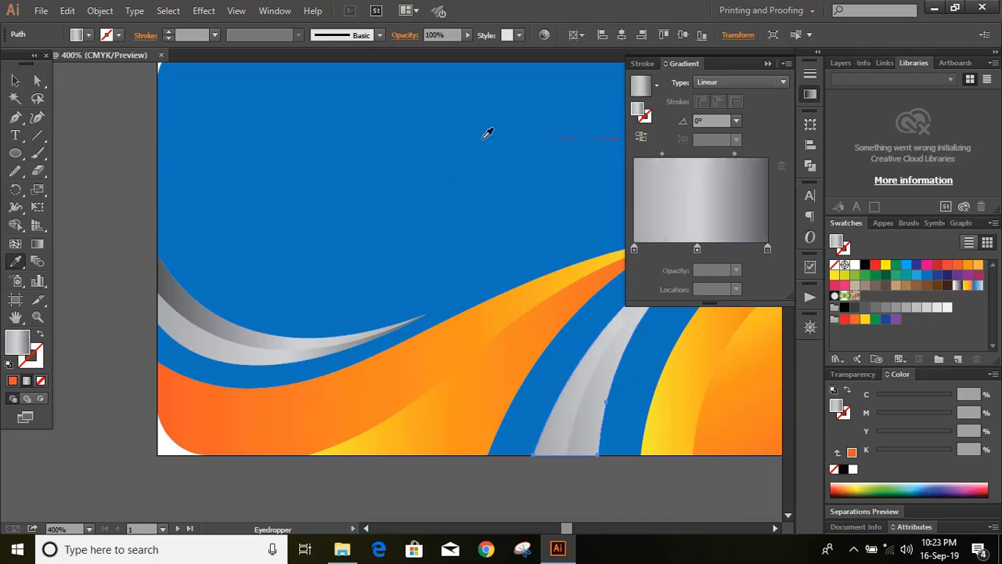
# Reverse the grey stripe's gradient shading and close the Gradient panel
pyautogui.click(16, 81)
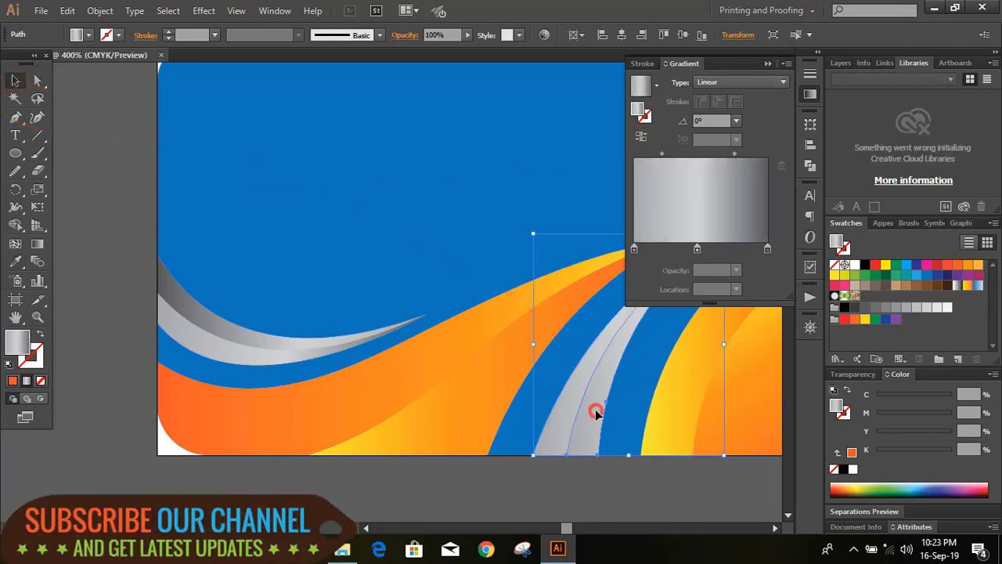
pyautogui.click(641, 137)
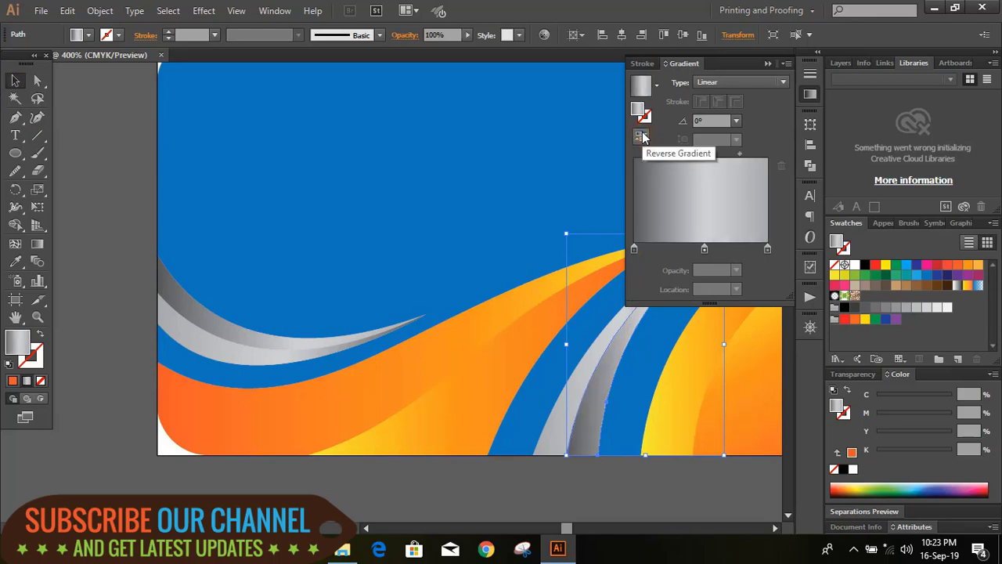
pyautogui.click(768, 65)
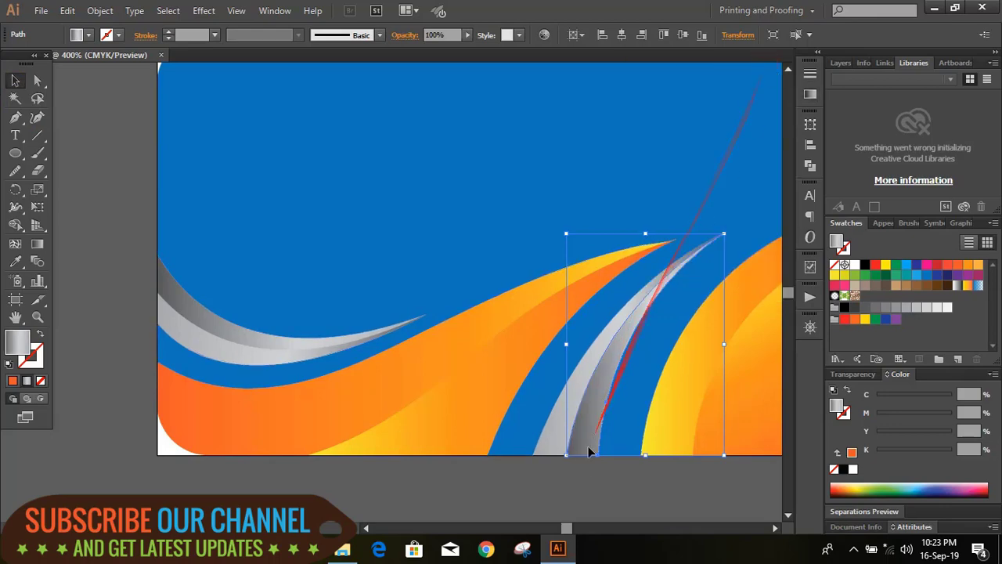
pyautogui.click(591, 482)
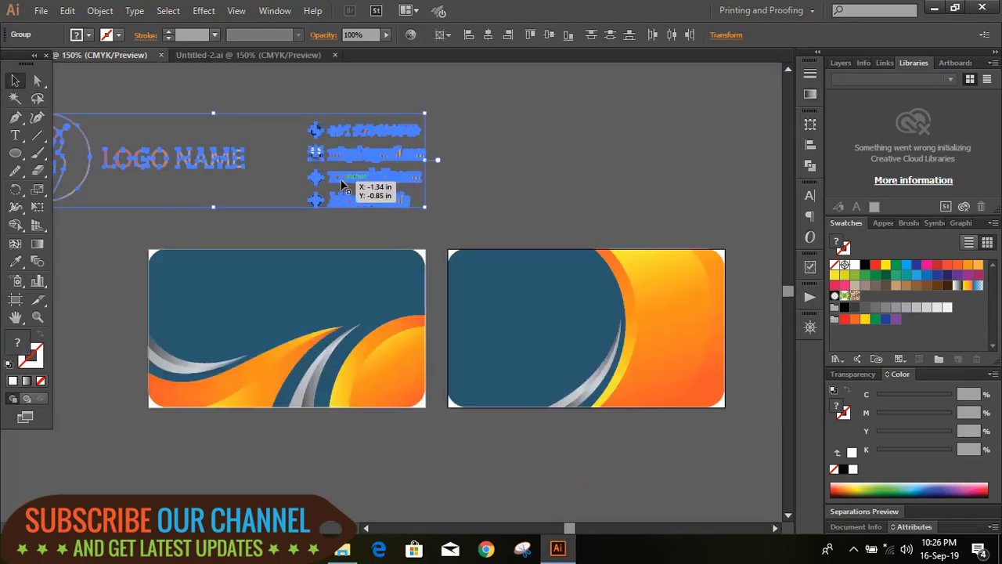
# Move the contact details right and recolour both cards' blue backgrounds near-white and light grey
pyautogui.moveTo(357, 177)
pyautogui.mouseDown()
pyautogui.moveTo(477, 212)
pyautogui.moveTo(512, 207)
pyautogui.mouseUp()
pyautogui.click(631, 101)
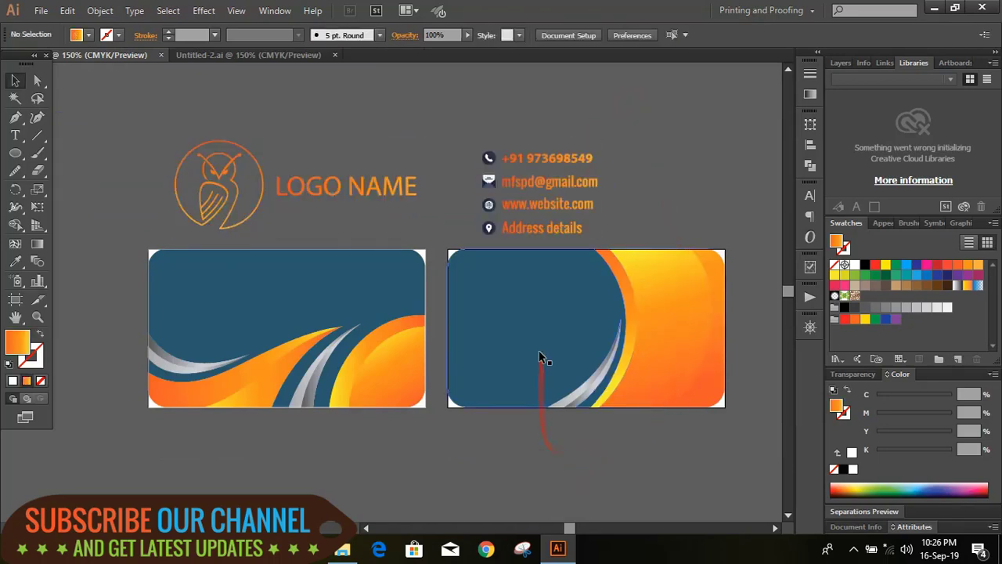
pyautogui.click(568, 351)
pyautogui.click(947, 309)
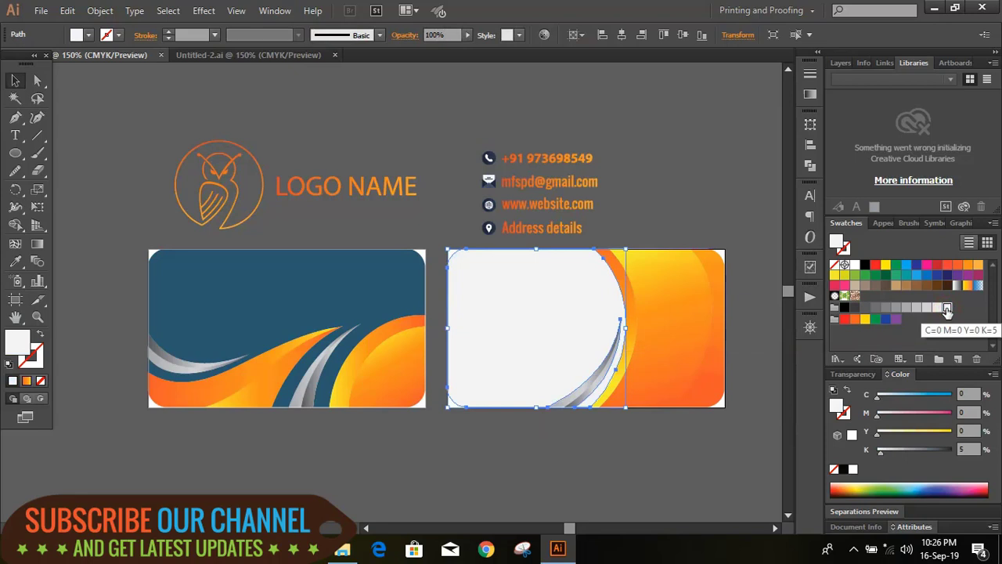
pyautogui.click(733, 187)
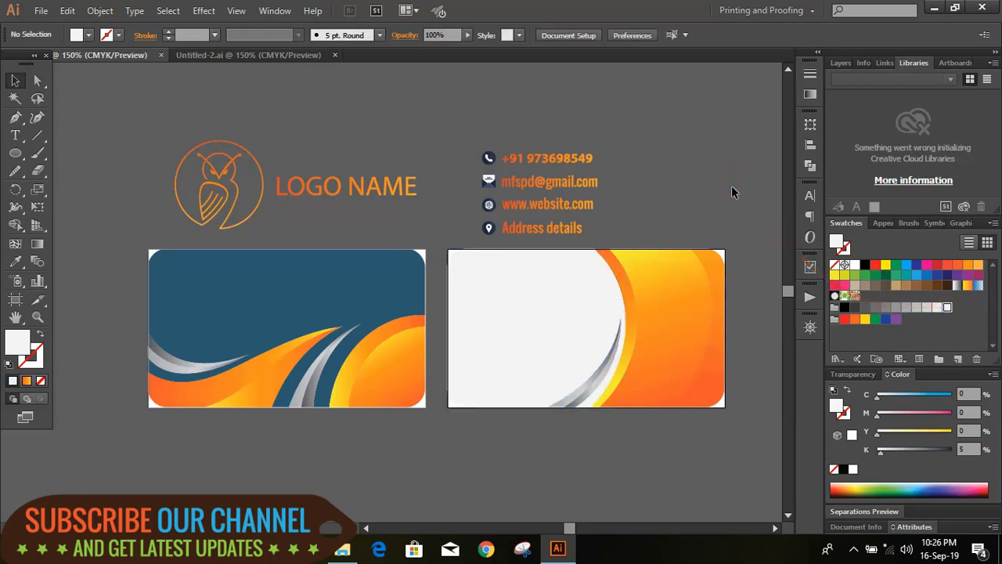
pyautogui.click(350, 274)
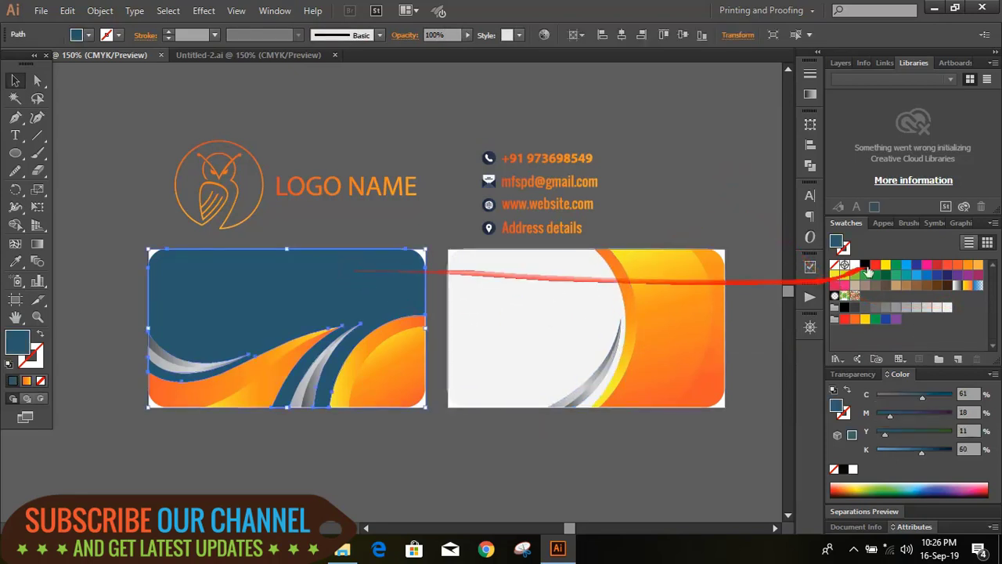
pyautogui.click(937, 310)
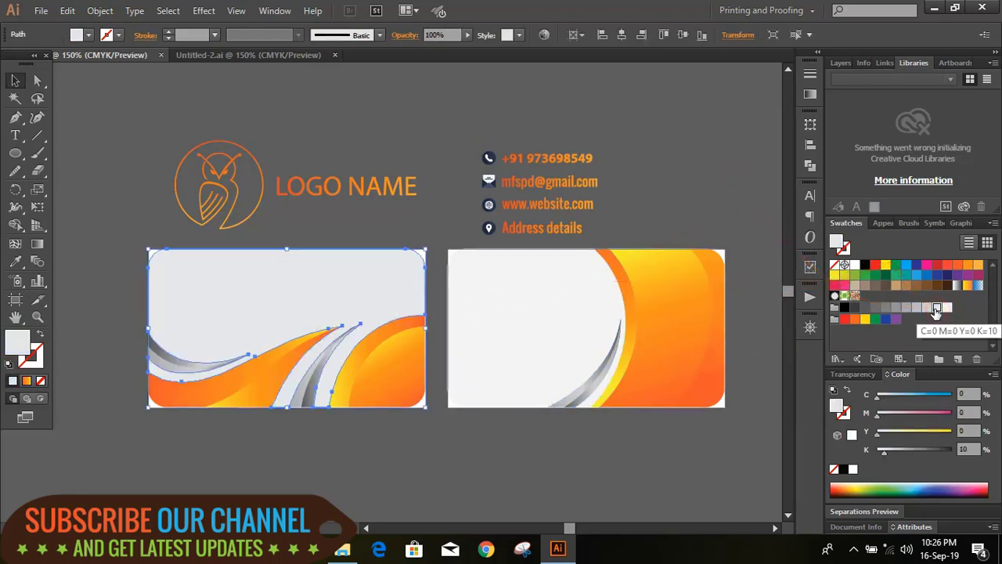
# Move the owl logo and LOGO NAME onto the front card
pyautogui.click(521, 447)
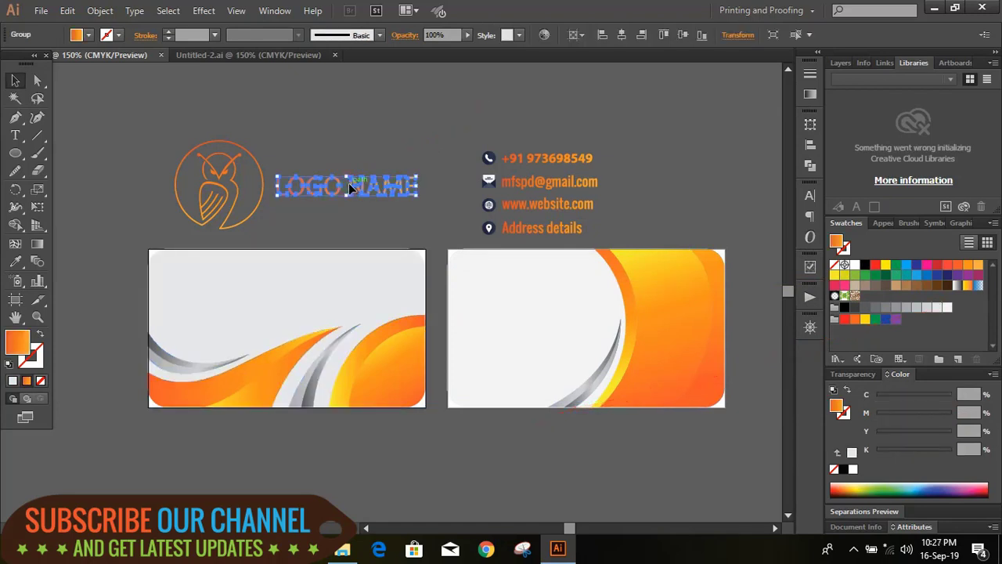
pyautogui.click(318, 144)
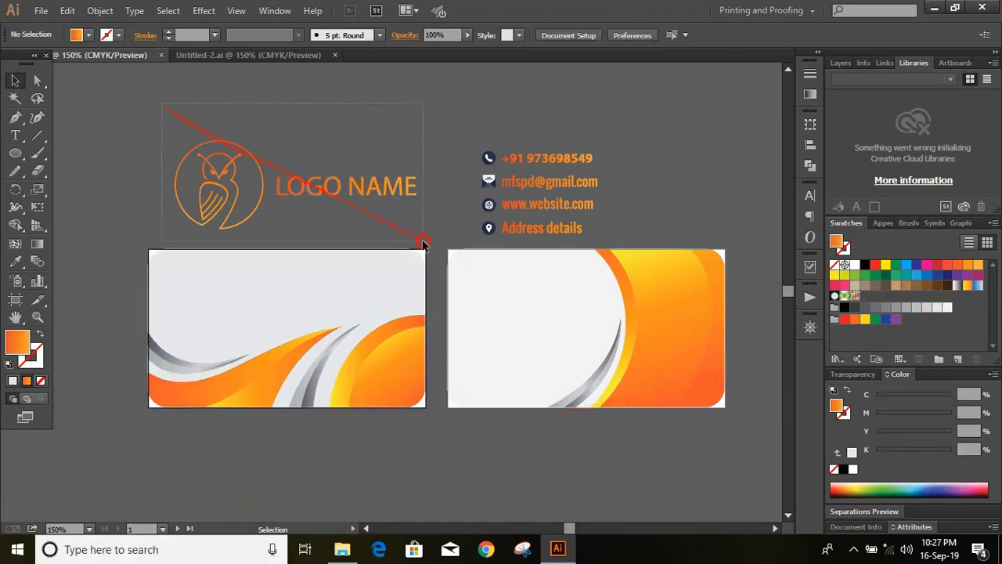
pyautogui.moveTo(372, 184); pyautogui.dragTo(357, 306)
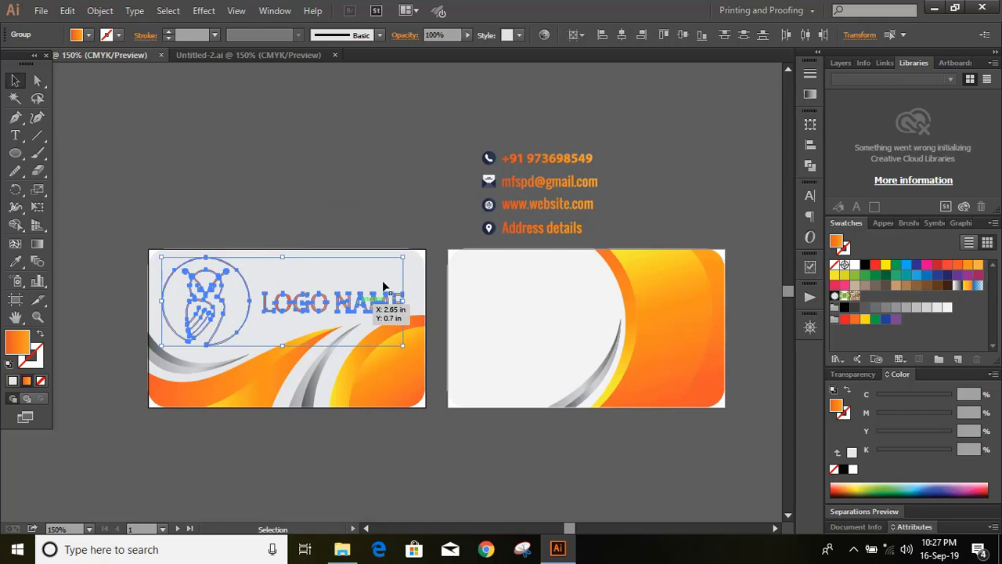
pyautogui.click(398, 202)
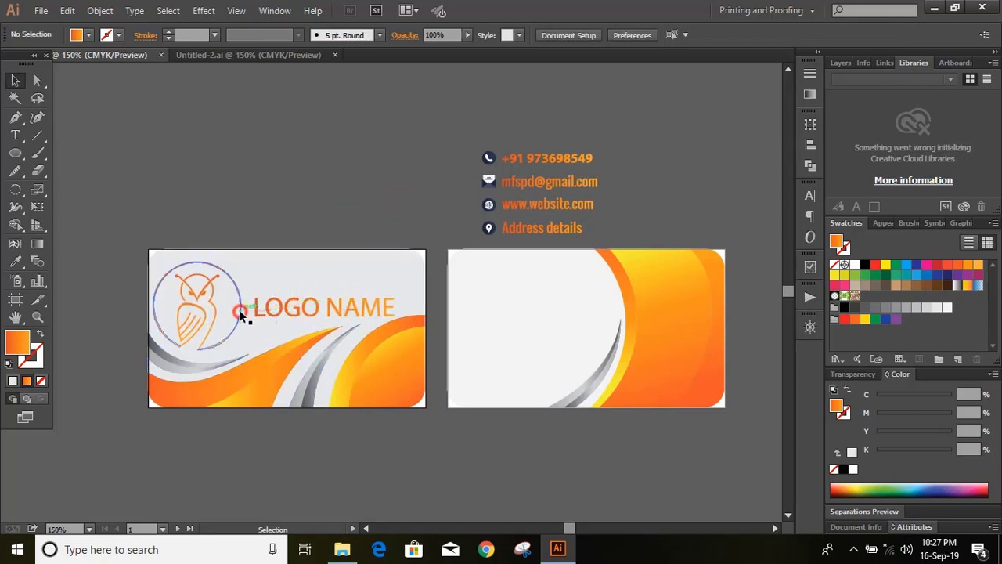
# Place a smaller white copy of the owl on the back card
pyautogui.moveTo(239, 309); pyautogui.dragTo(720, 334)
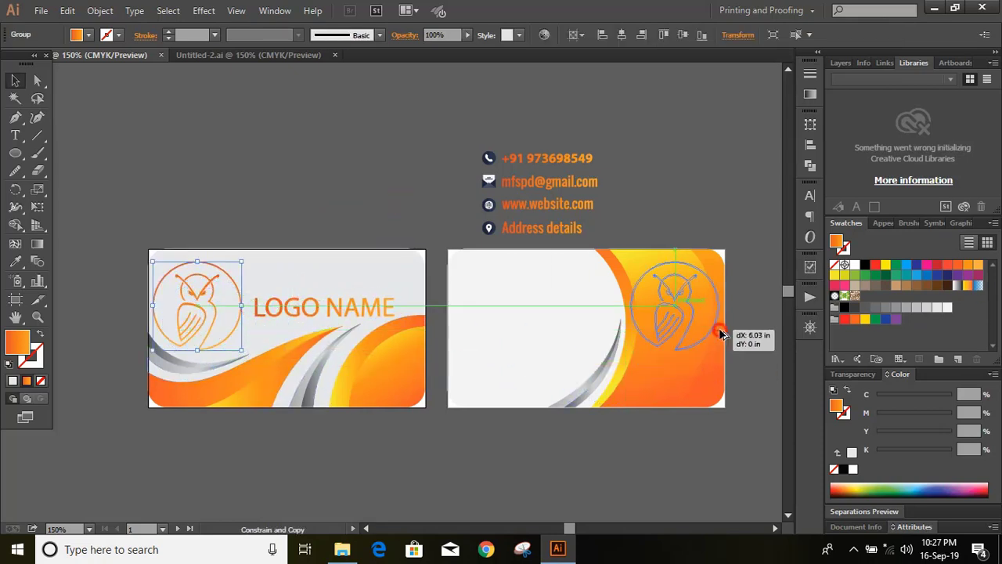
pyautogui.moveTo(720, 335)
pyautogui.mouseDown()
pyautogui.moveTo(721, 270)
pyautogui.moveTo(711, 282)
pyautogui.mouseUp()
pyautogui.click(851, 266)
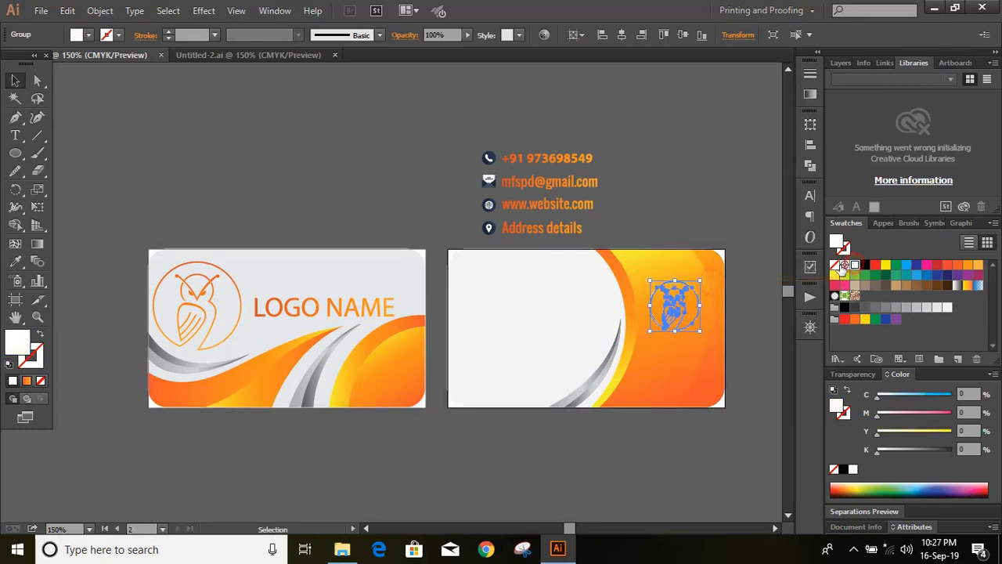
pyautogui.click(702, 213)
# Copy LOGO NAME onto the back card, resize it and position it below the white owl
pyautogui.moveTo(316, 306)
pyautogui.mouseDown()
pyautogui.moveTo(673, 362)
pyautogui.moveTo(695, 351)
pyautogui.mouseUp()
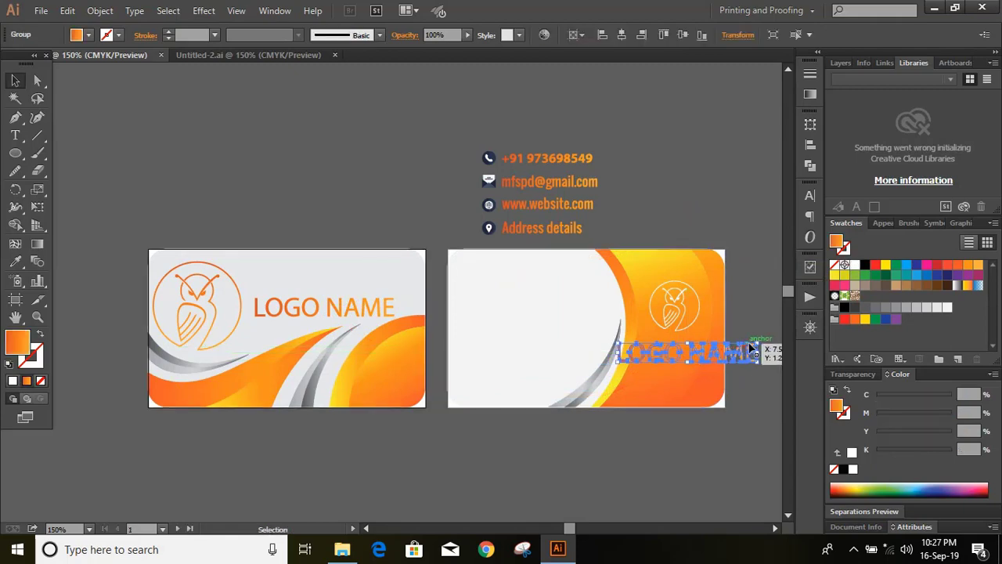
pyautogui.moveTo(759, 345); pyautogui.dragTo(699, 349)
pyautogui.hotkey('ctrl', '+')
pyautogui.hotkey('ctrl', '+')
pyautogui.hotkey('ctrl', '+')
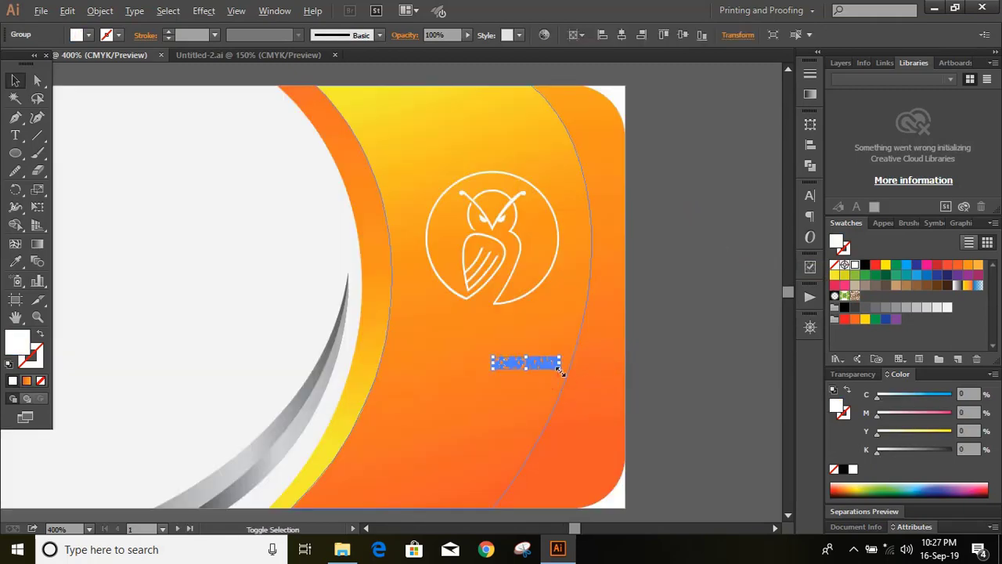
pyautogui.moveTo(562, 372); pyautogui.dragTo(602, 405)
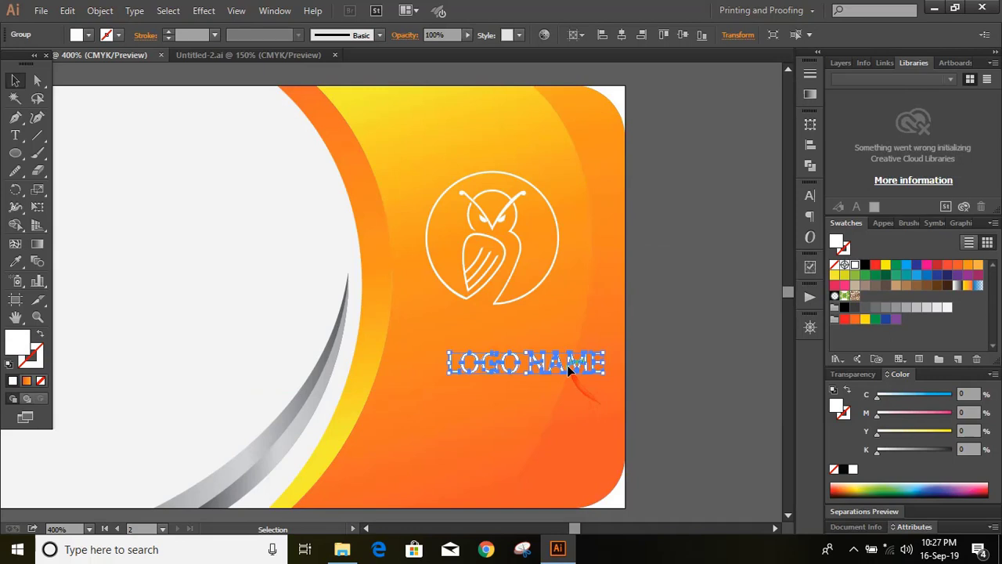
pyautogui.moveTo(567, 365); pyautogui.dragTo(525, 327)
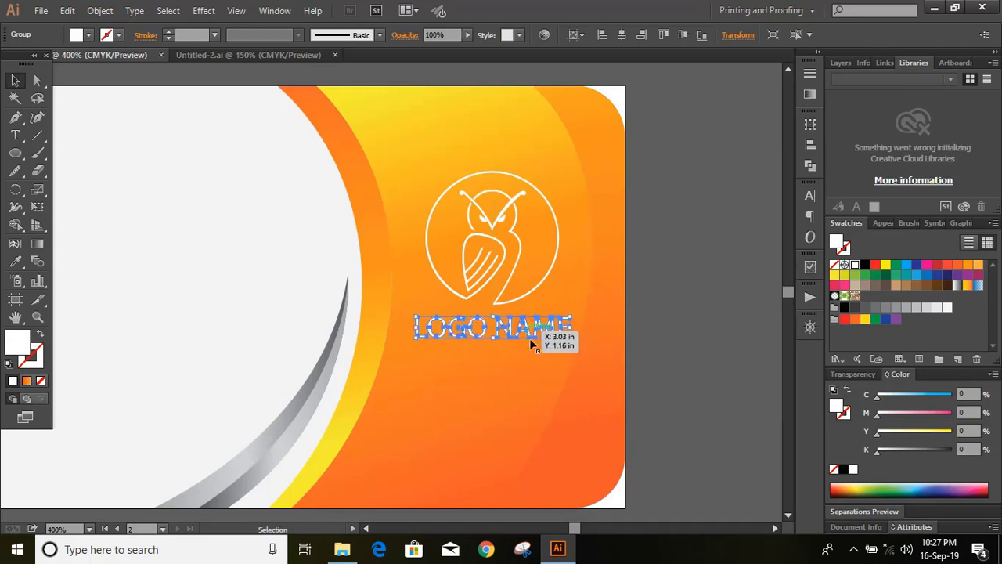
pyautogui.click(659, 381)
pyautogui.hotkey('ctrl', '-')
pyautogui.hotkey('ctrl', '-')
# Move the contact details onto the back card and zoom out to view both cards
pyautogui.scroll(1, 650, 364)
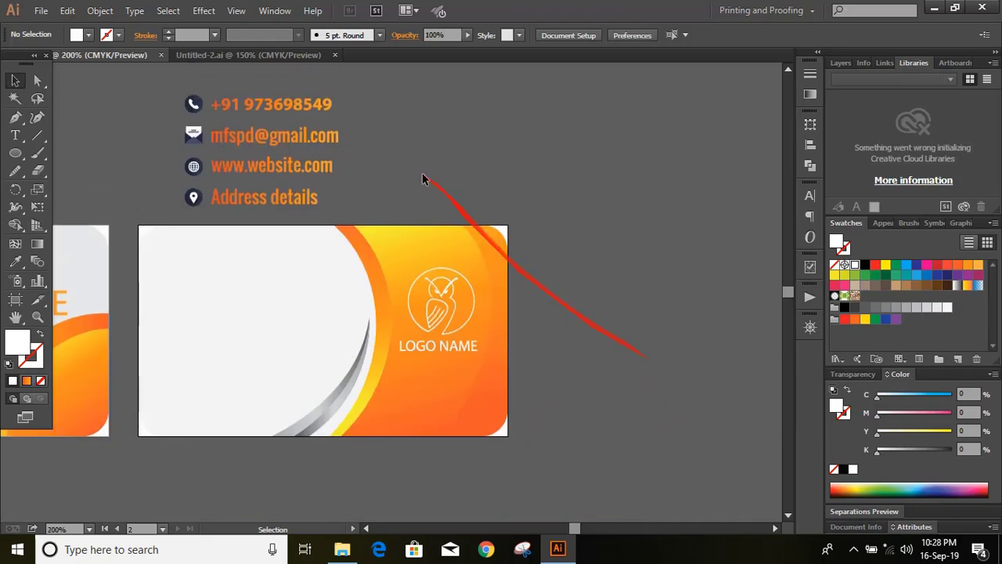
pyautogui.moveTo(282, 195)
pyautogui.mouseDown()
pyautogui.moveTo(265, 313)
pyautogui.moveTo(273, 330)
pyautogui.mouseUp()
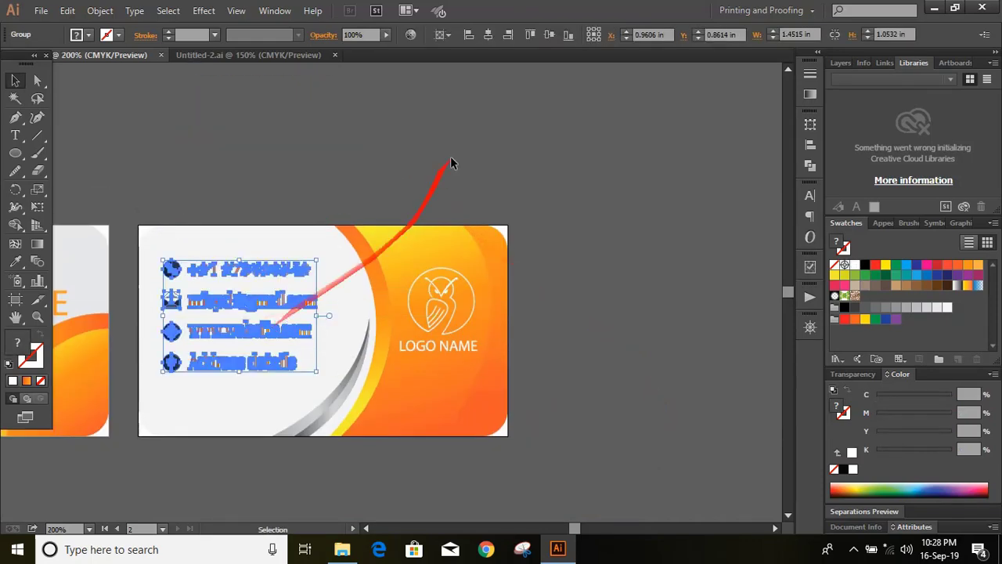
pyautogui.click(452, 160)
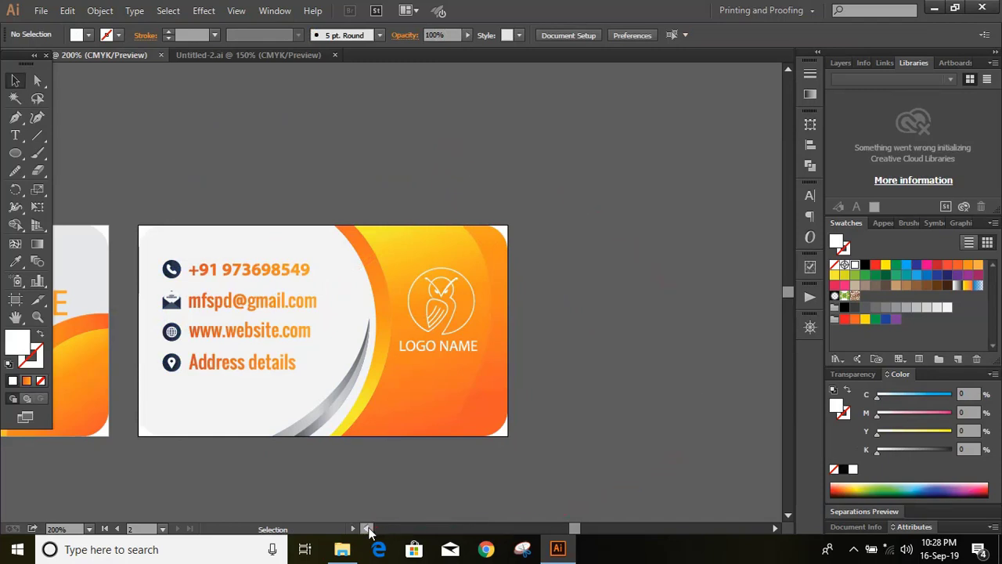
pyautogui.click(368, 529)
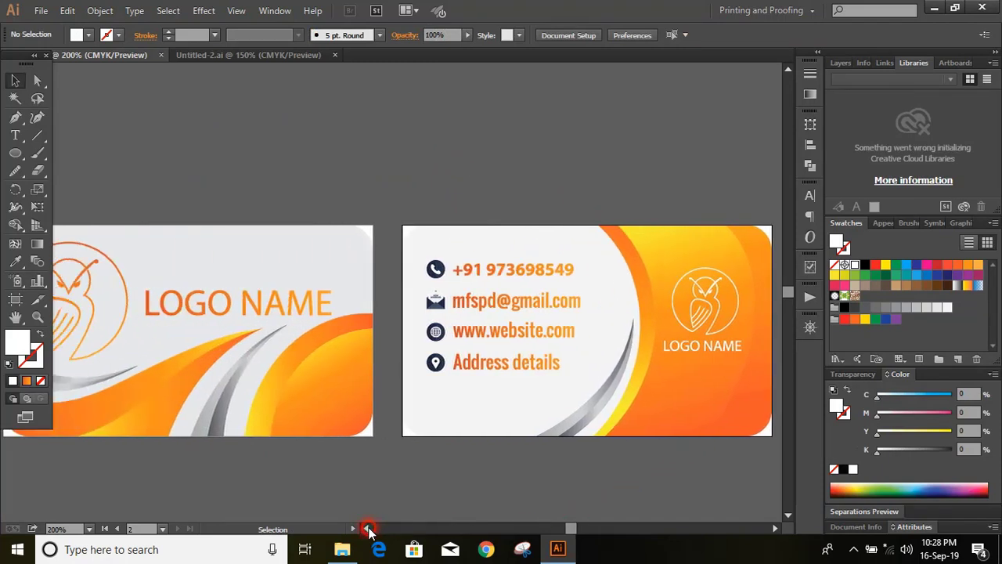
pyautogui.click(368, 529)
pyautogui.hotkey('ctrl', '-')
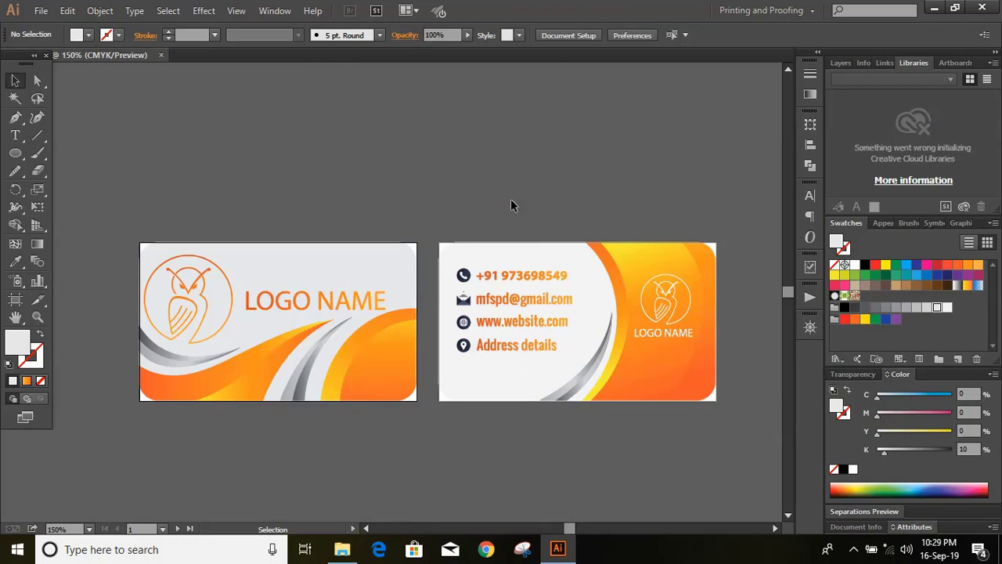
pyautogui.click(353, 272)
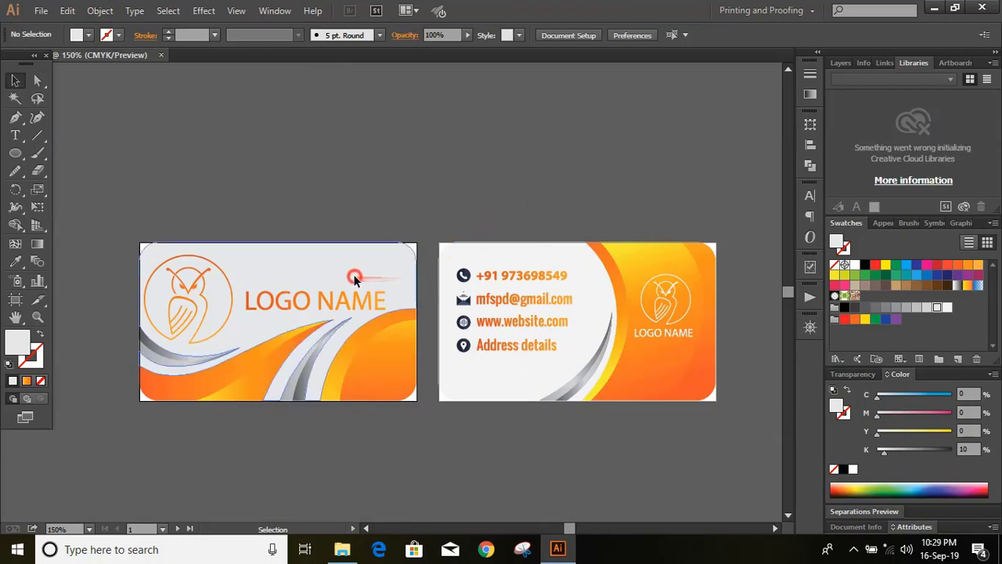
# Save the front card for web as a transparent PNG-24 at 700%, named 1 on the Desktop
pyautogui.click(41, 10)
pyautogui.click(92, 192)
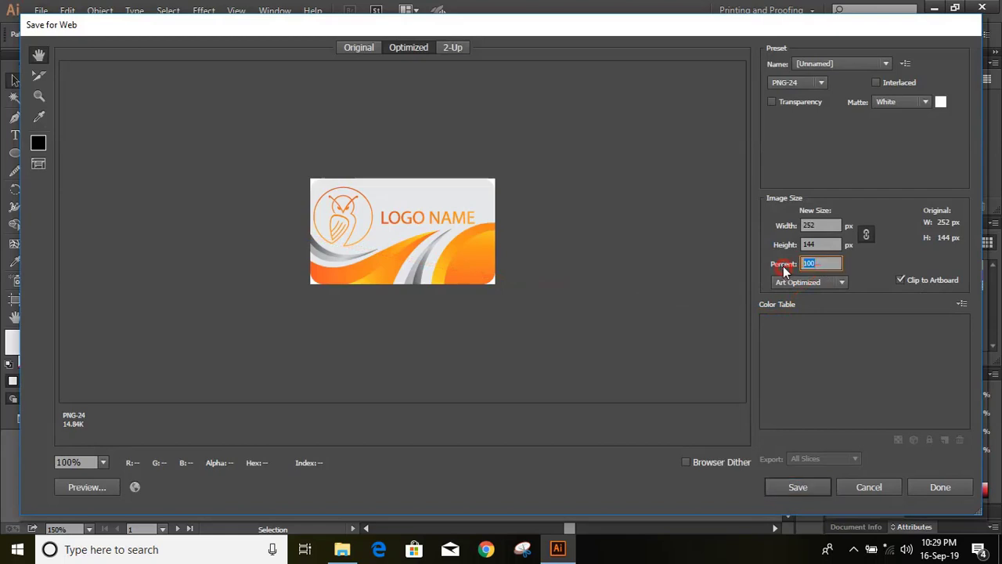
pyautogui.write('7')
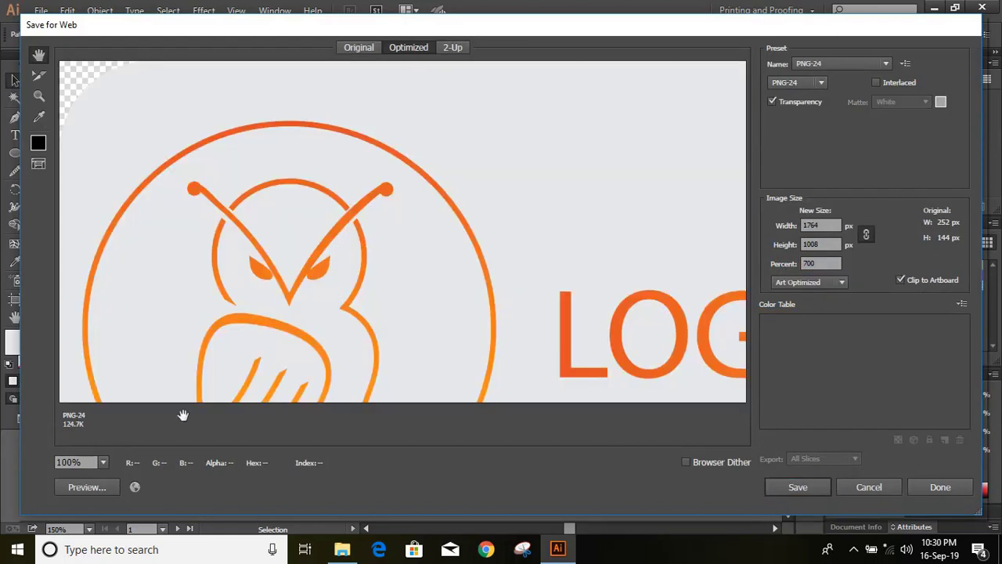
pyautogui.click(814, 487)
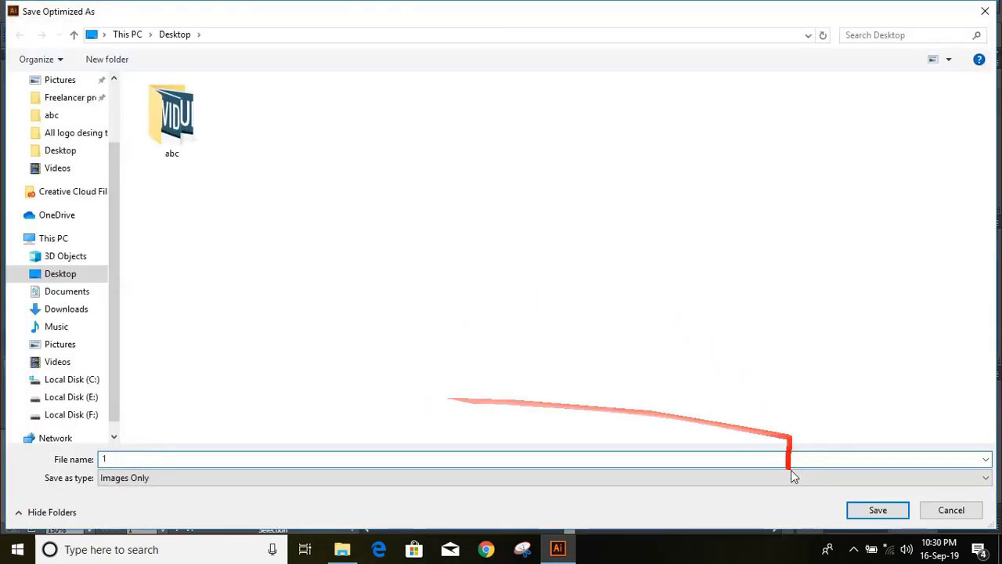
pyautogui.click(869, 509)
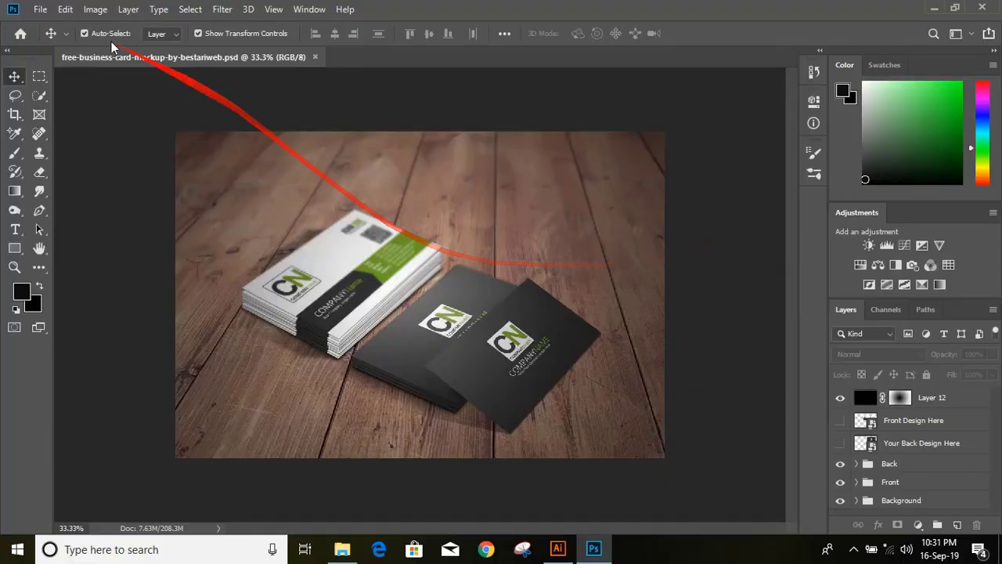
# Open 1.png and 2.png from the Desktop in Photoshop
pyautogui.click(40, 9)
pyautogui.click(55, 39)
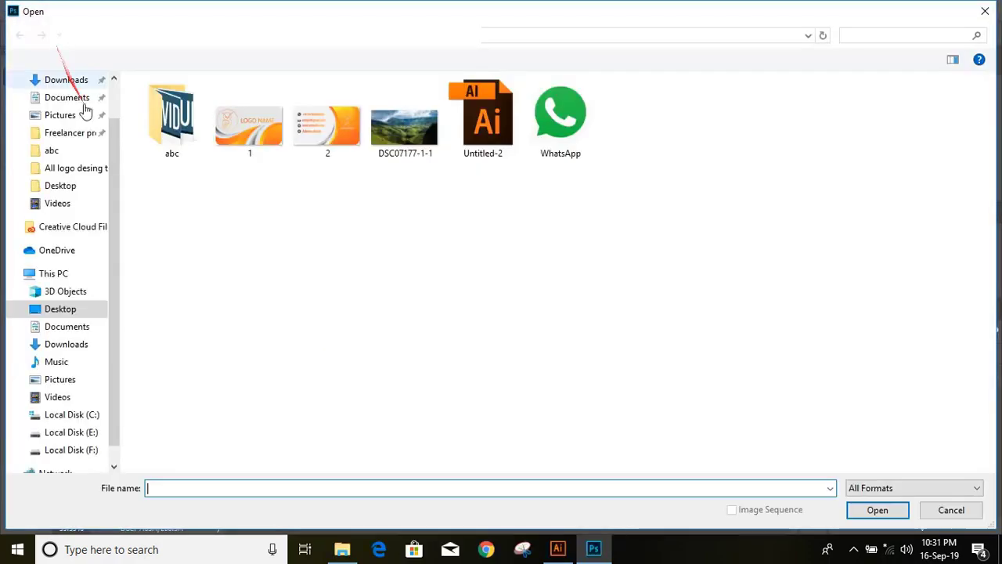
pyautogui.moveTo(306, 175); pyautogui.dragTo(268, 135)
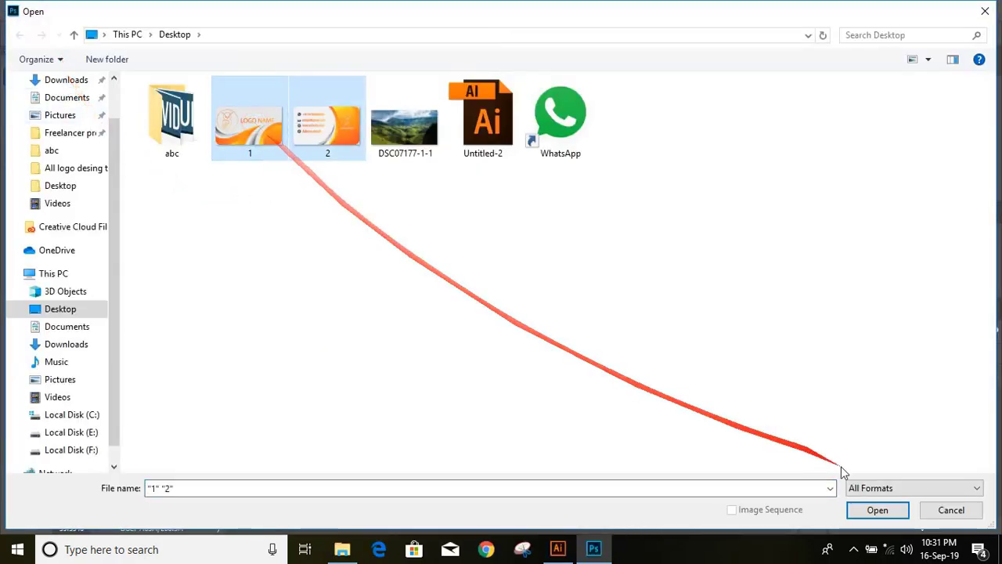
pyautogui.click(876, 510)
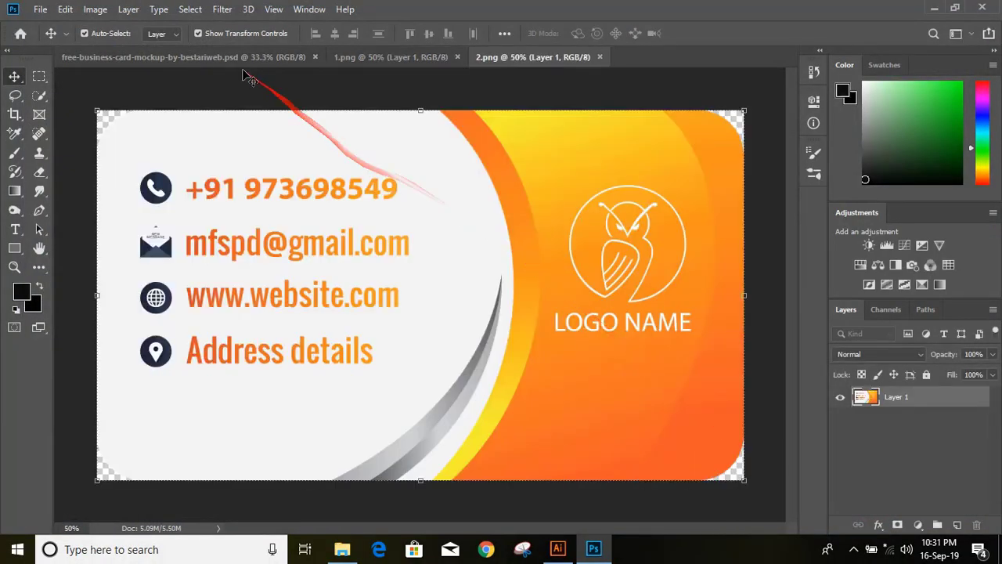
# Open the mockup's front-design smart object and drag the 2.png contact card into it
pyautogui.click(235, 57)
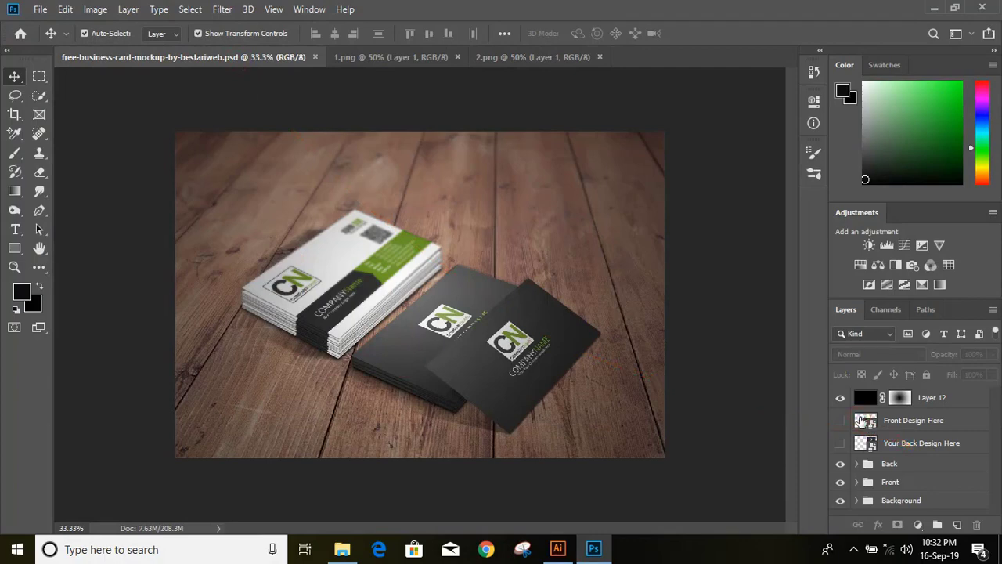
pyautogui.doubleClick(863, 420)
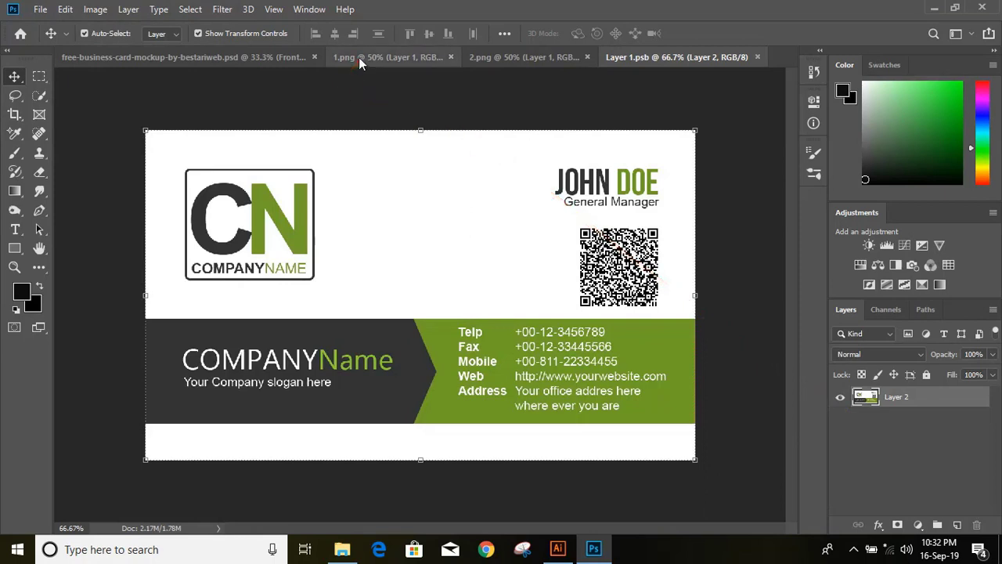
pyautogui.click(359, 58)
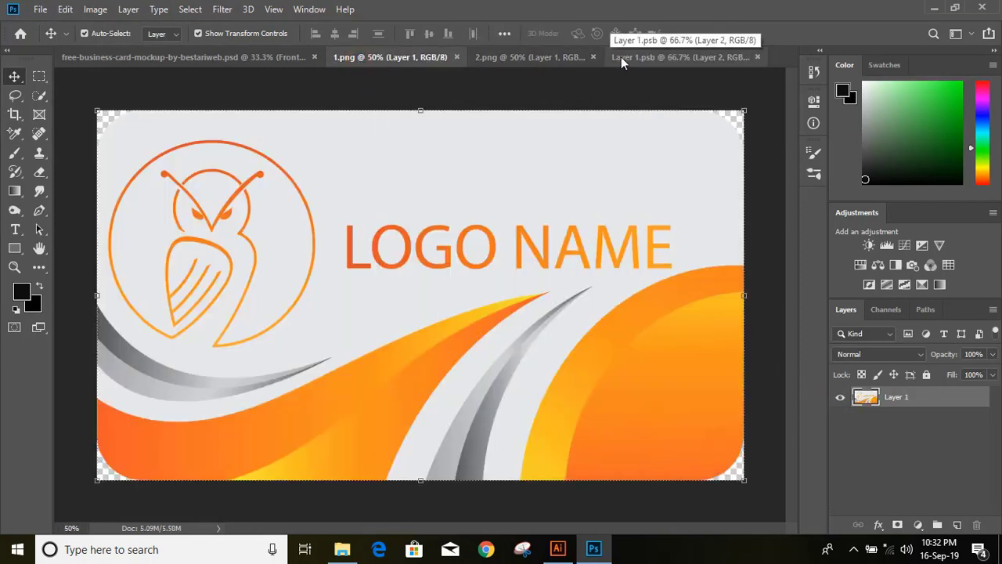
pyautogui.click(621, 56)
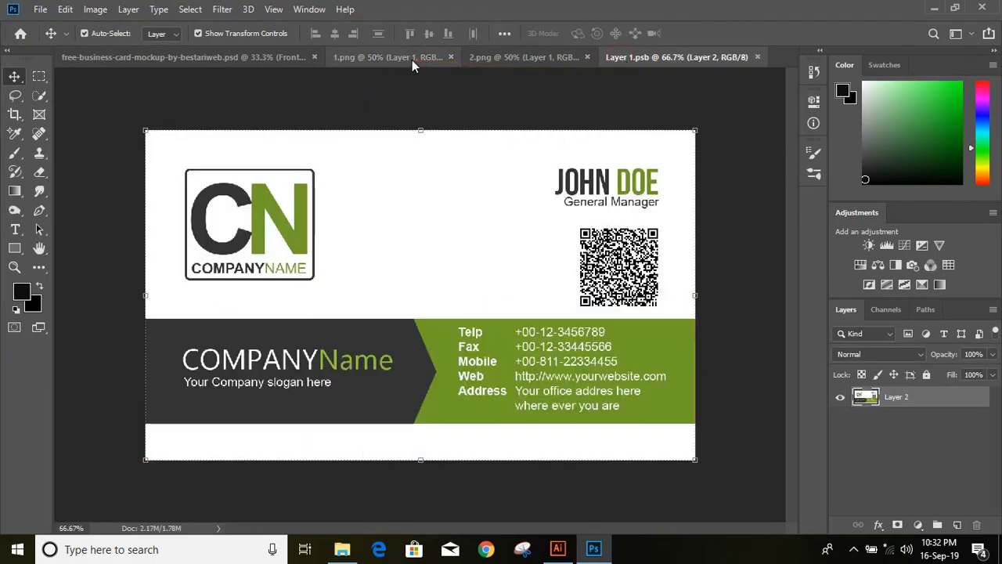
pyautogui.click(494, 58)
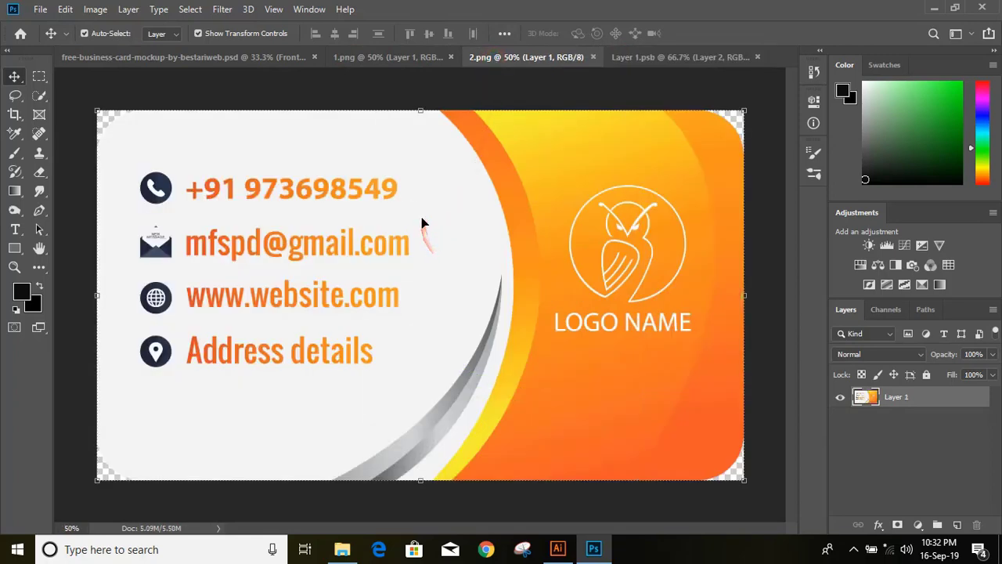
pyautogui.moveTo(421, 224)
pyautogui.mouseDown()
pyautogui.moveTo(672, 71)
pyautogui.moveTo(396, 297)
pyautogui.mouseUp()
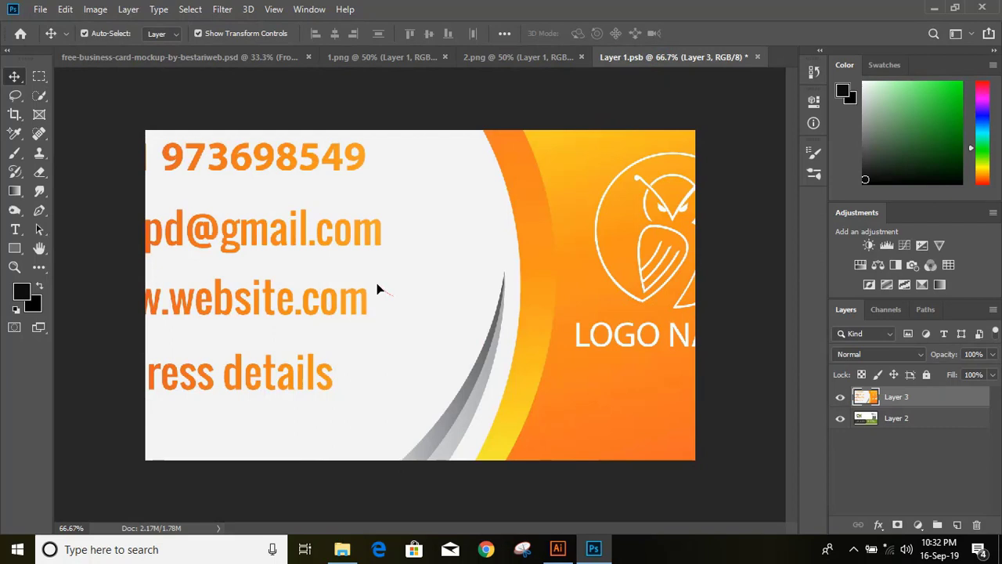
# Scale the contact card to fit the design area, commit, then close and save the smart object
pyautogui.hotkey('ctrl', '-')
pyautogui.hotkey('ctrl', '-')
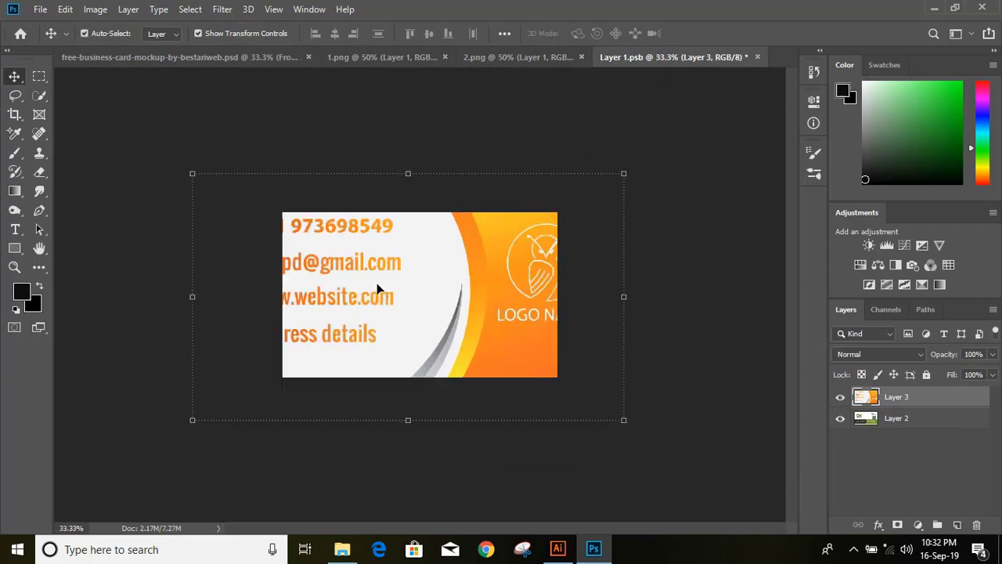
pyautogui.moveTo(623, 174)
pyautogui.mouseDown()
pyautogui.moveTo(575, 217)
pyautogui.moveTo(560, 210)
pyautogui.mouseUp()
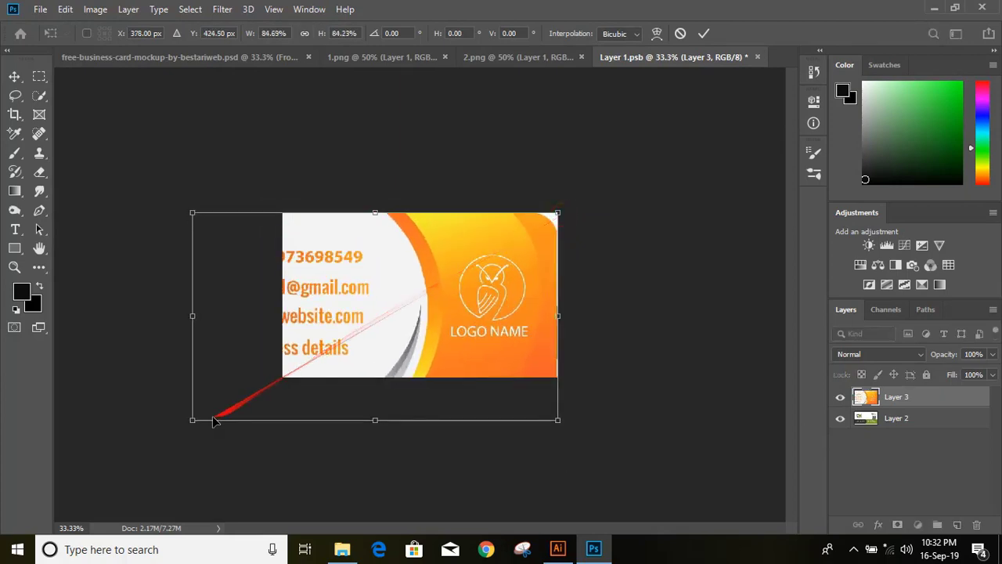
pyautogui.moveTo(188, 424); pyautogui.dragTo(277, 384)
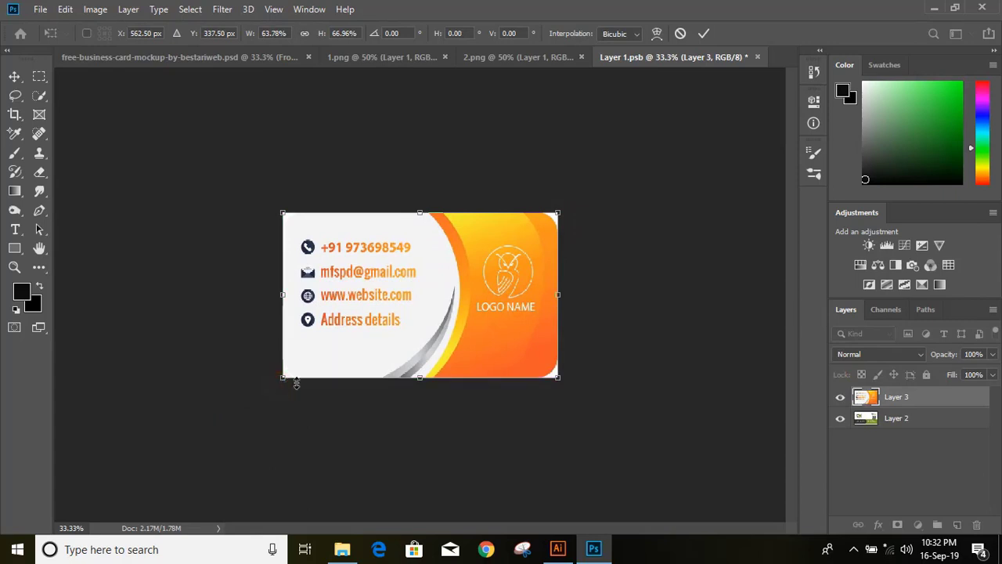
pyautogui.moveTo(290, 383)
pyautogui.mouseDown()
pyautogui.moveTo(632, 402)
pyautogui.moveTo(703, 57)
pyautogui.mouseUp()
pyautogui.click(704, 33)
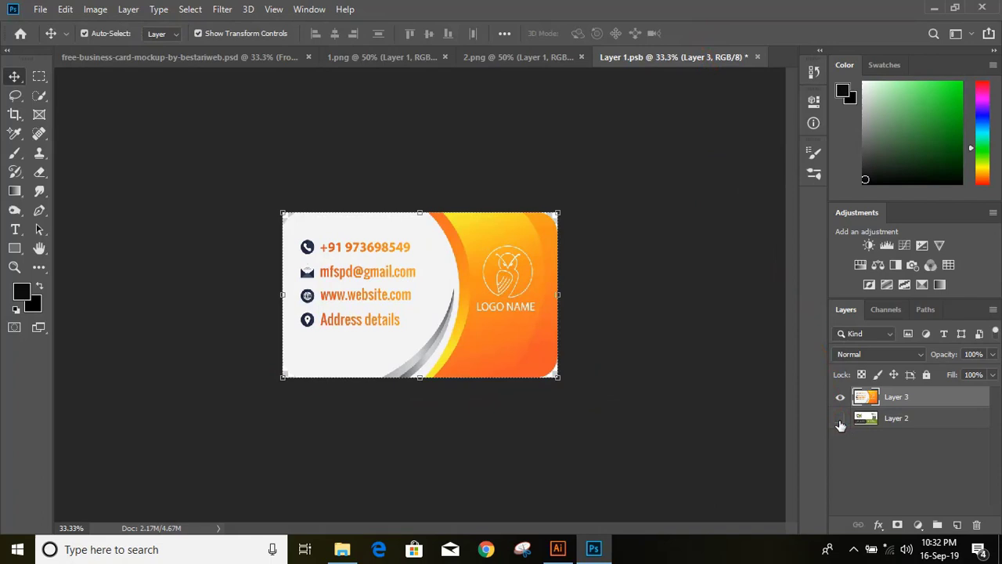
pyautogui.click(759, 58)
pyautogui.click(436, 210)
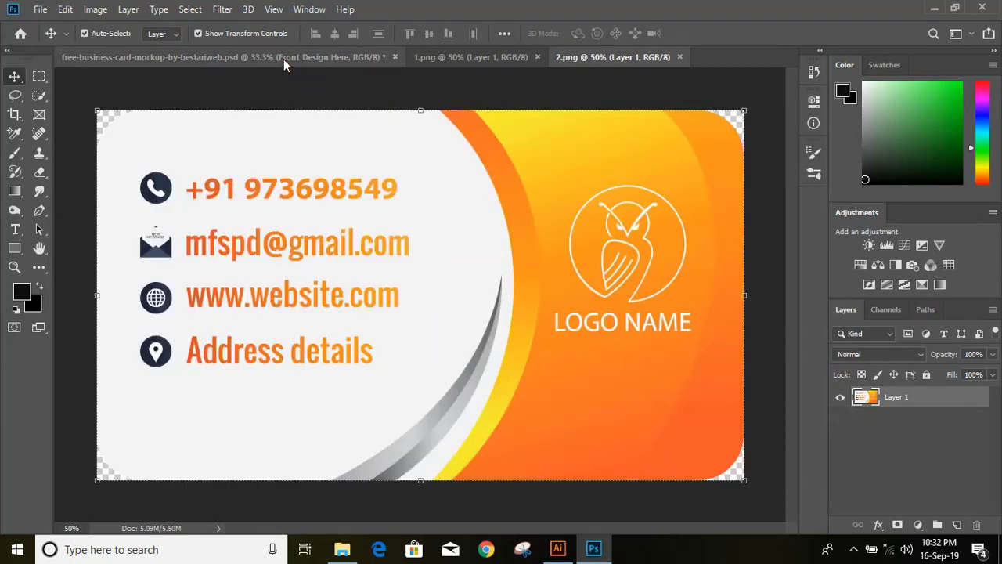
# Open the mockup's back-design smart object and drag the 1.png owl logo card into it
pyautogui.click(283, 58)
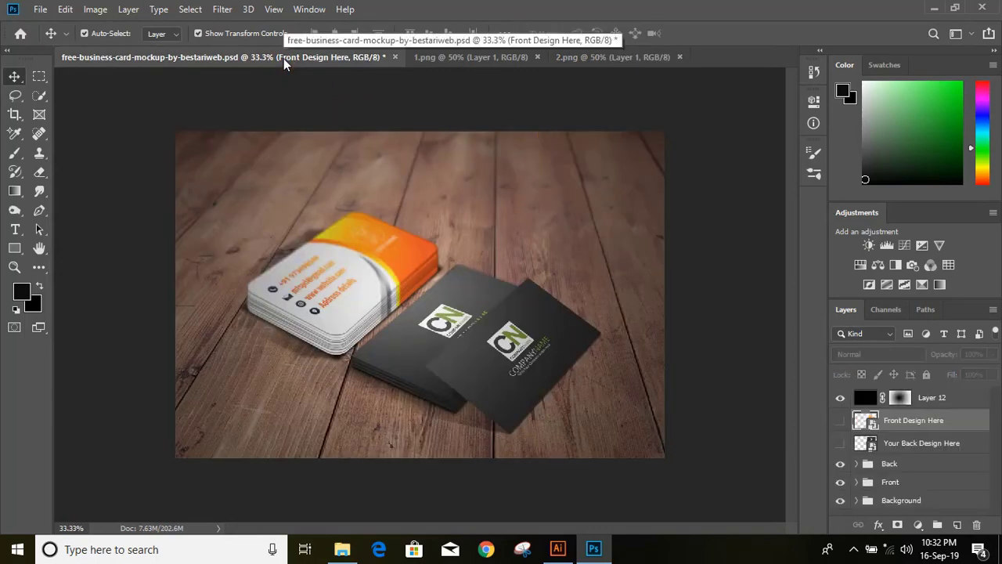
pyautogui.doubleClick(859, 442)
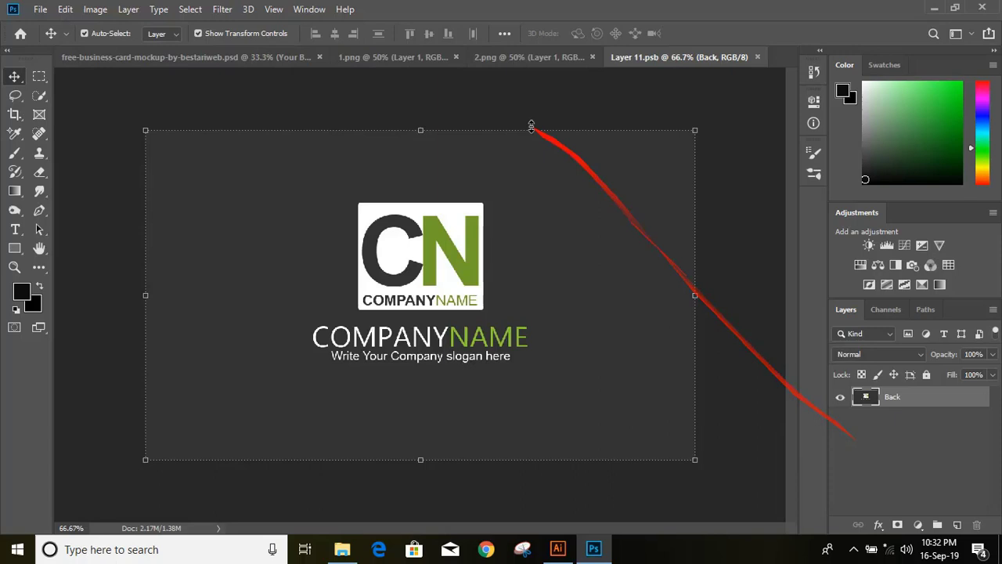
pyautogui.click(427, 59)
pyautogui.moveTo(417, 276); pyautogui.dragTo(669, 63)
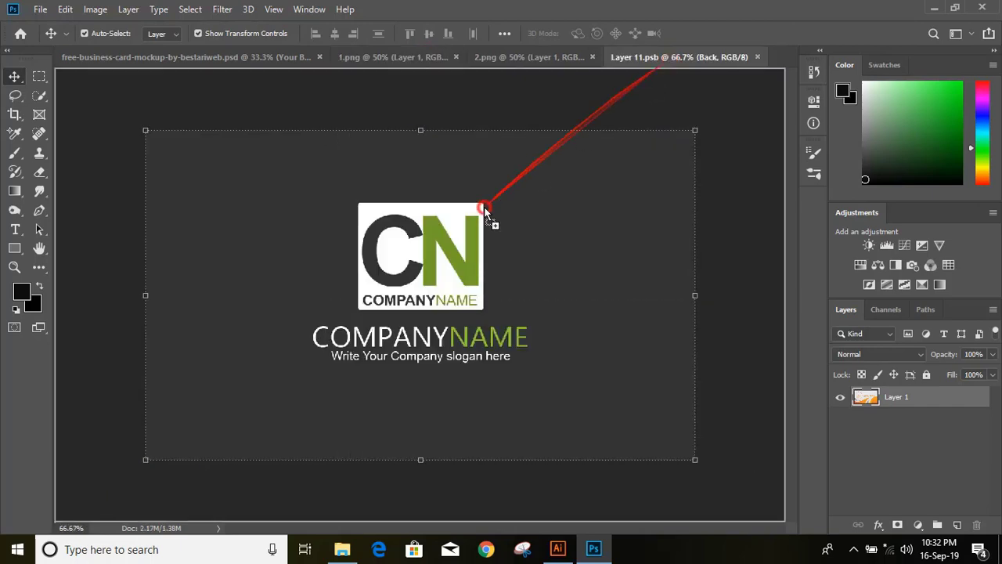
pyautogui.moveTo(670, 63); pyautogui.dragTo(417, 305)
# Scale the logo card to fit the design area, commit, then close and save the smart object
pyautogui.hotkey('ctrl', '-')
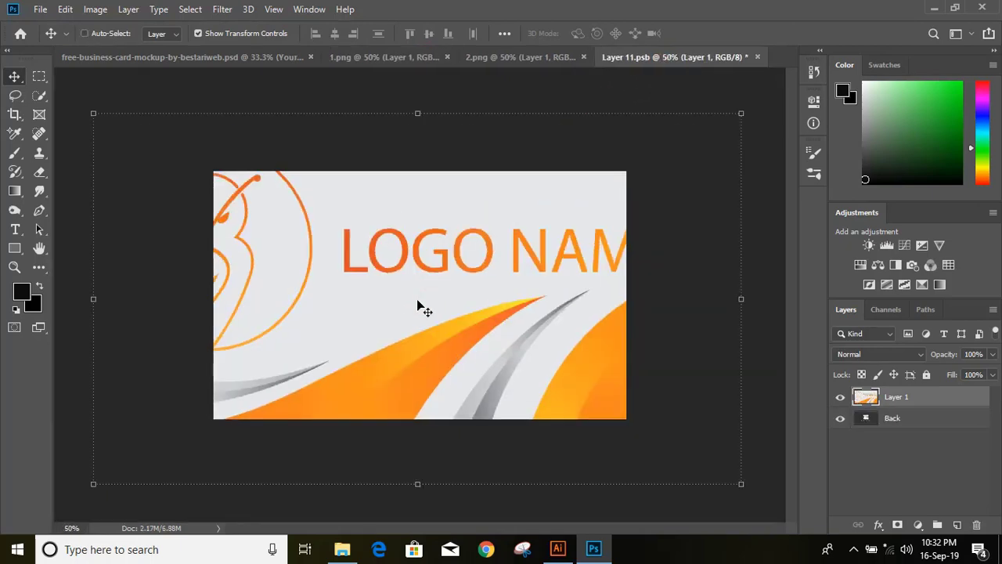
pyautogui.hotkey('ctrl', '-')
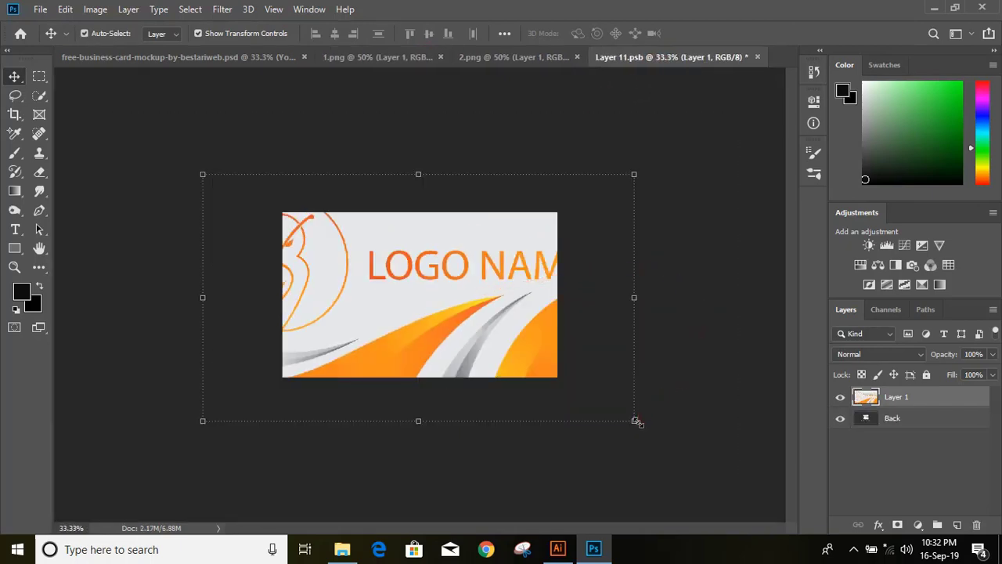
pyautogui.moveTo(636, 420); pyautogui.dragTo(559, 378)
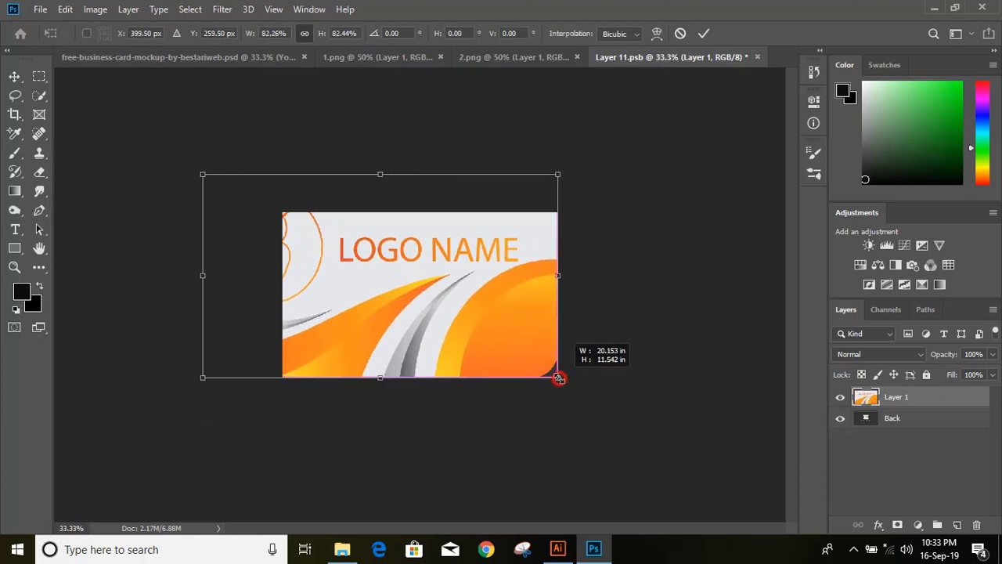
pyautogui.moveTo(204, 176); pyautogui.dragTo(281, 213)
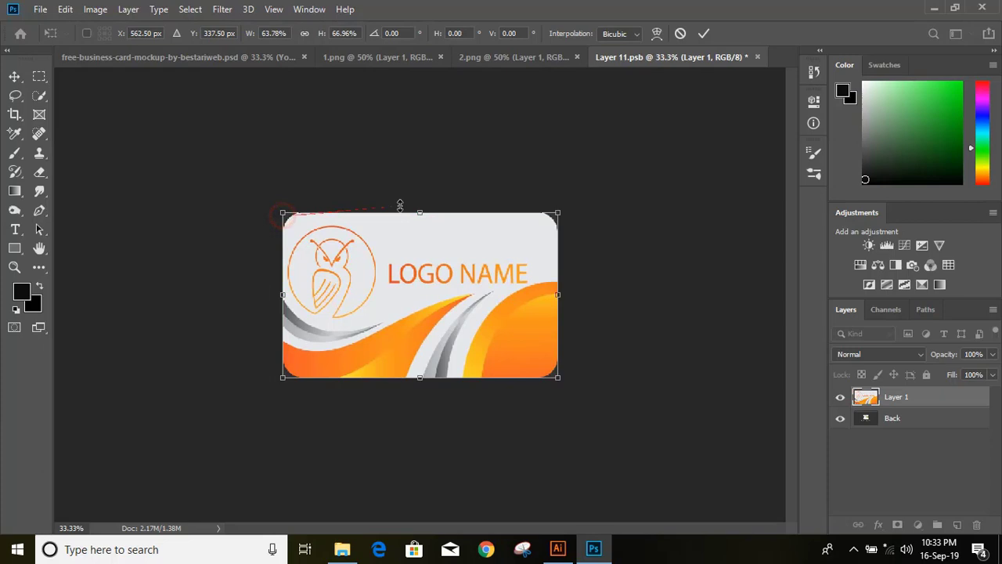
pyautogui.click(704, 33)
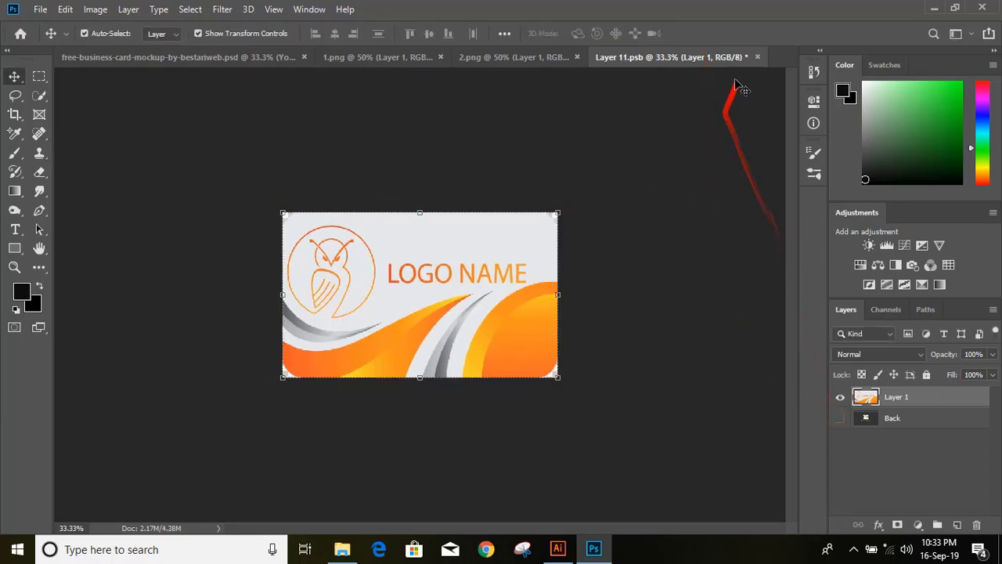
pyautogui.click(757, 57)
pyautogui.click(435, 213)
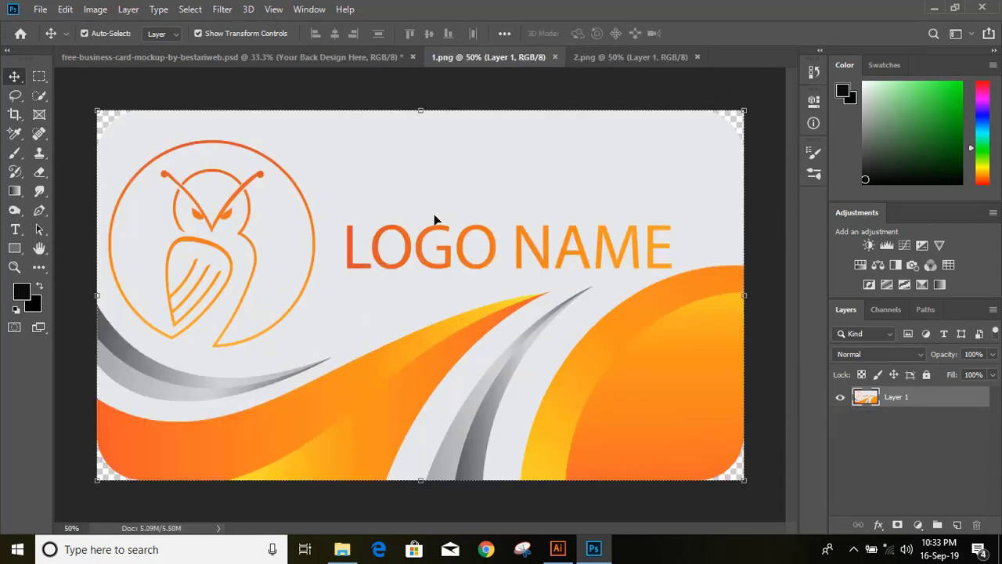
# Return to the wooden-table mockup to review the orange owl LOGO NAME cards and contact-details stack
pyautogui.moveTo(434, 213); pyautogui.dragTo(327, 59)
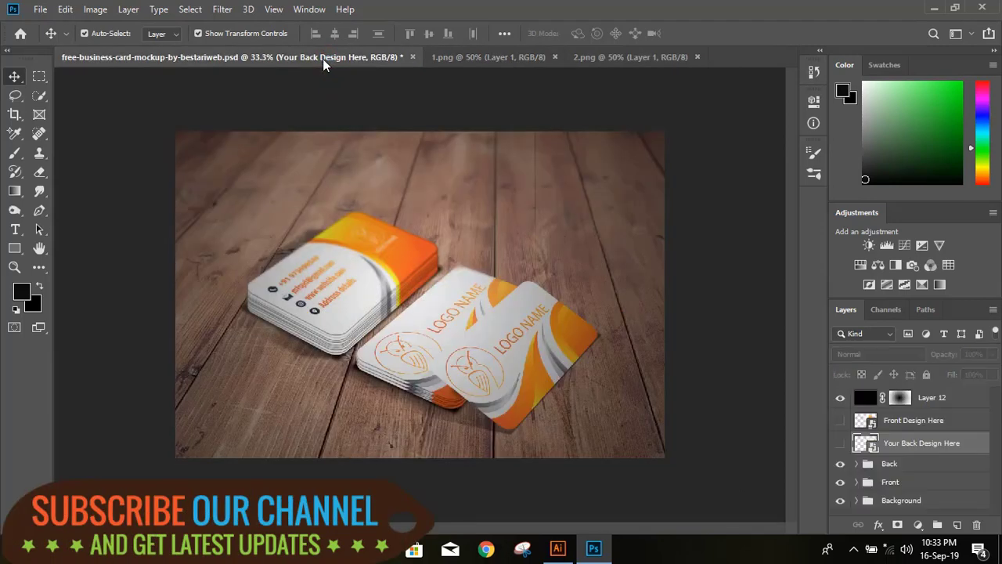
pyautogui.moveTo(327, 58)
pyautogui.mouseDown()
pyautogui.moveTo(673, 327)
pyautogui.moveTo(729, 274)
pyautogui.mouseUp()
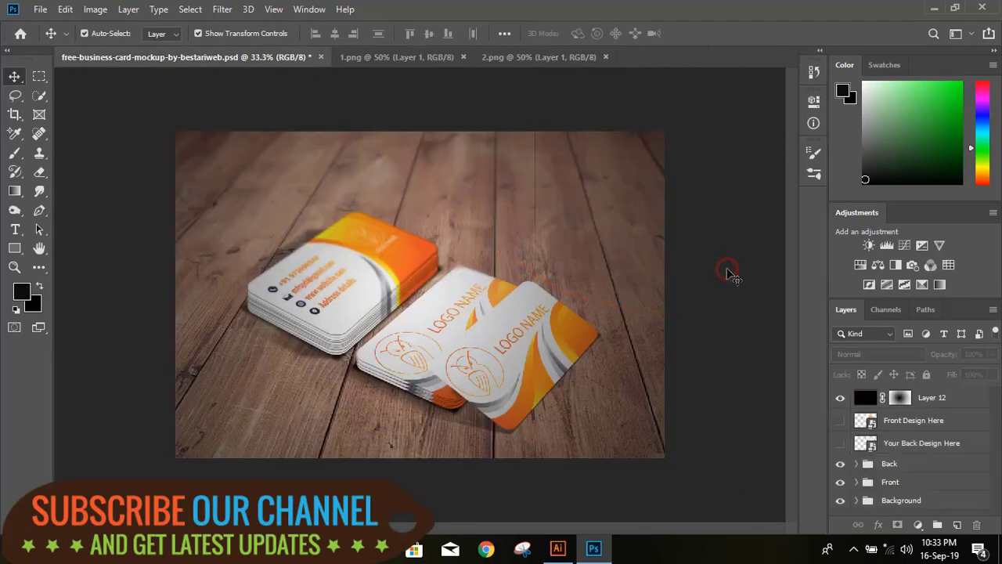